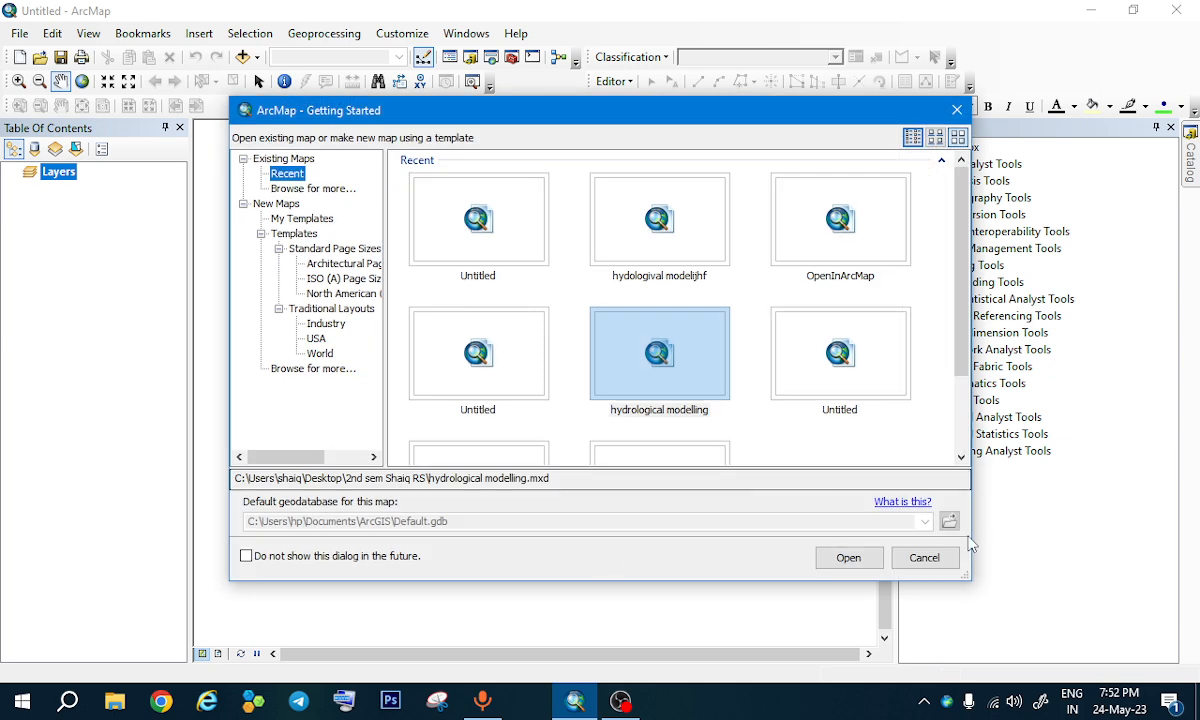
Step: Dismiss the startup dialog and add Antg_DEM.tif from the Anantnag DEM folder to the blank map
{"action": "left_click", "coordinate": [922, 557]}
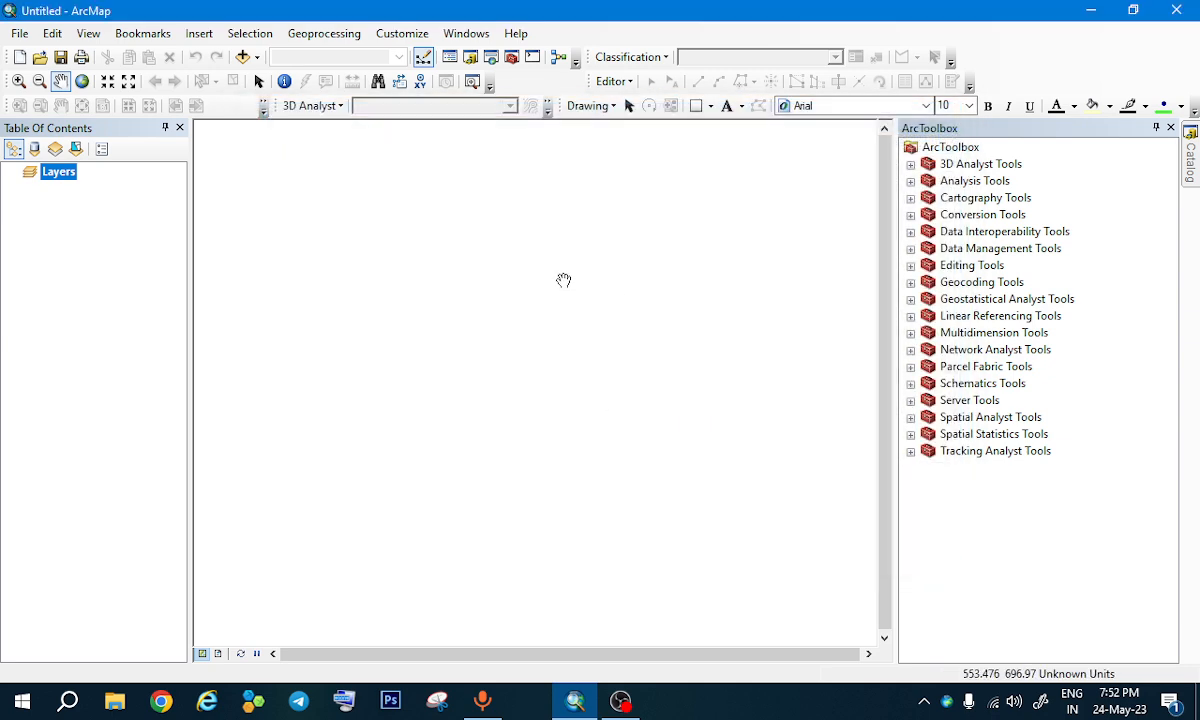
{"action": "left_click", "coordinate": [242, 58]}
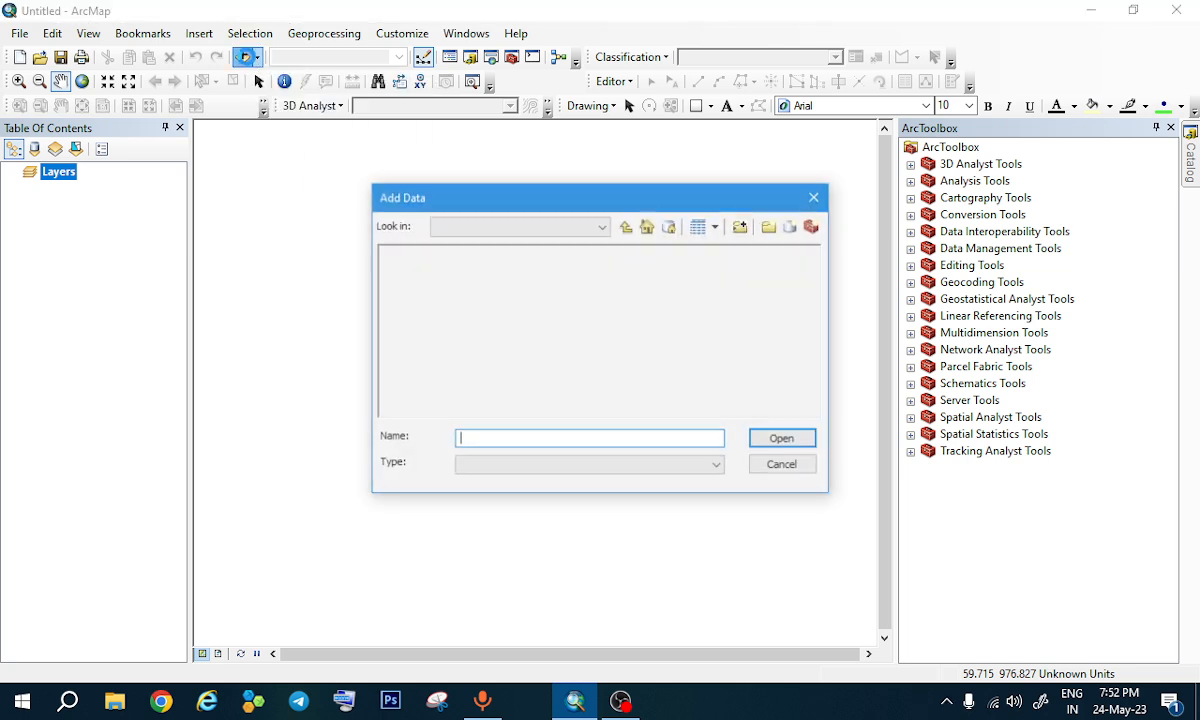
{"action": "left_click", "coordinate": [447, 286]}
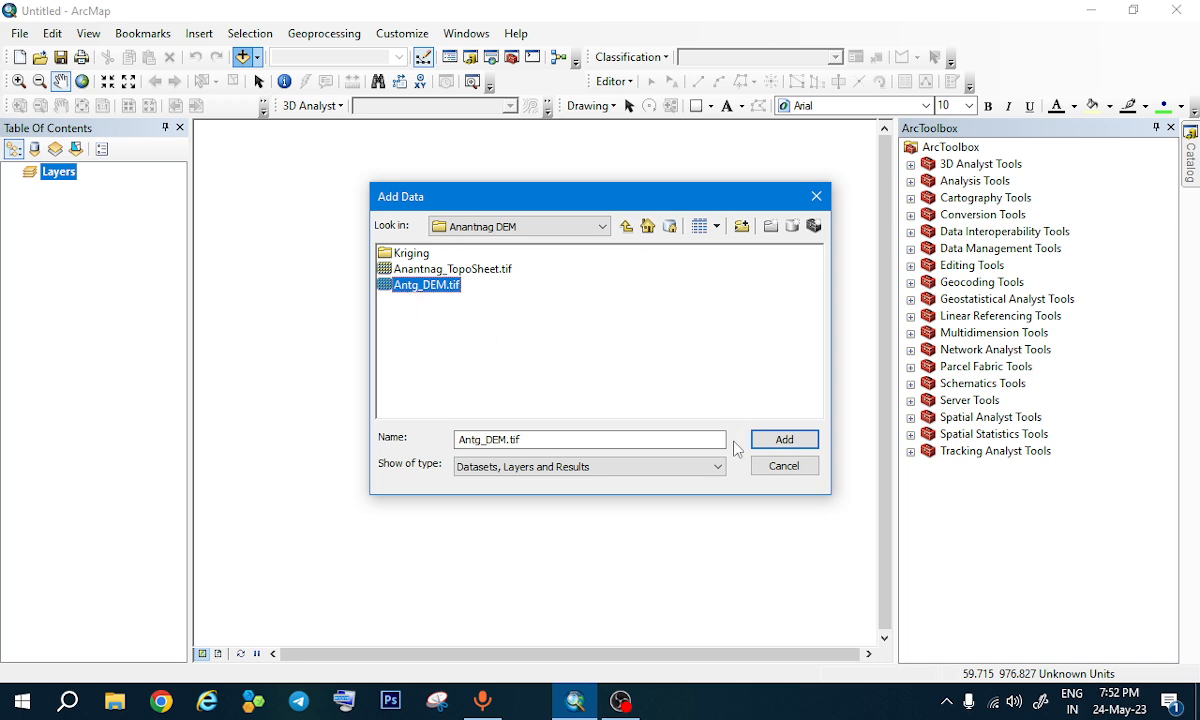
{"action": "left_click", "coordinate": [776, 439]}
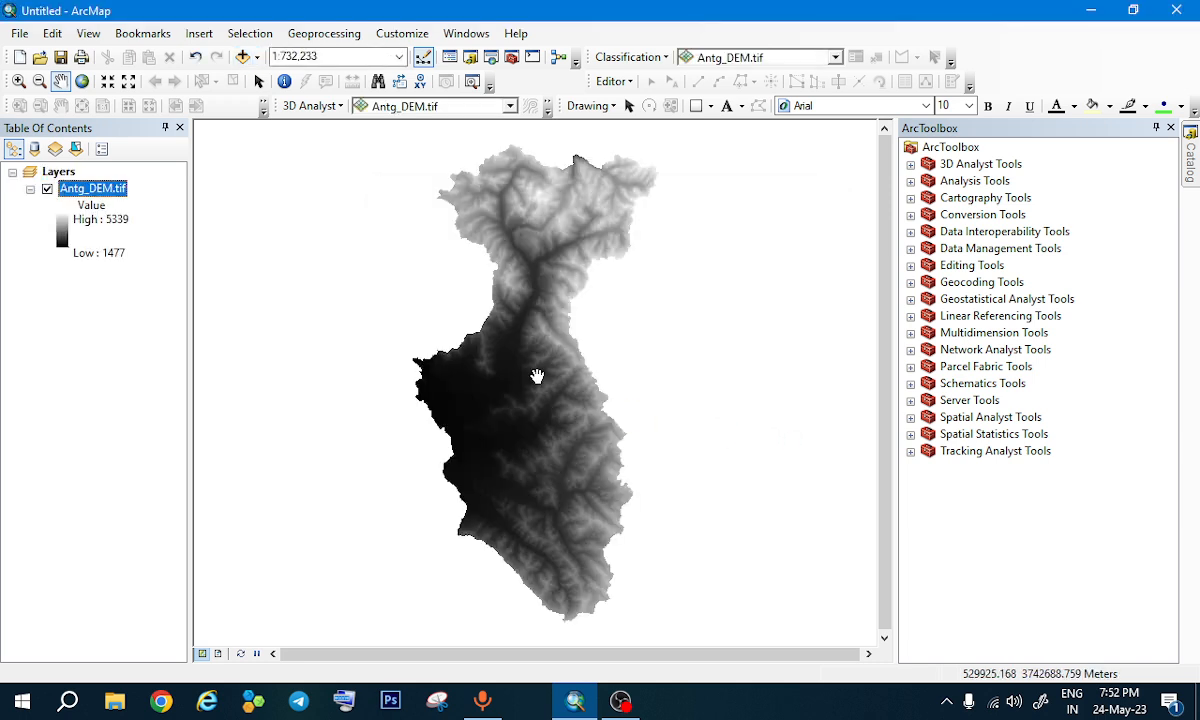
{"action": "left_click_drag", "start_coordinate": [537, 376], "coordinate": [550, 381]}
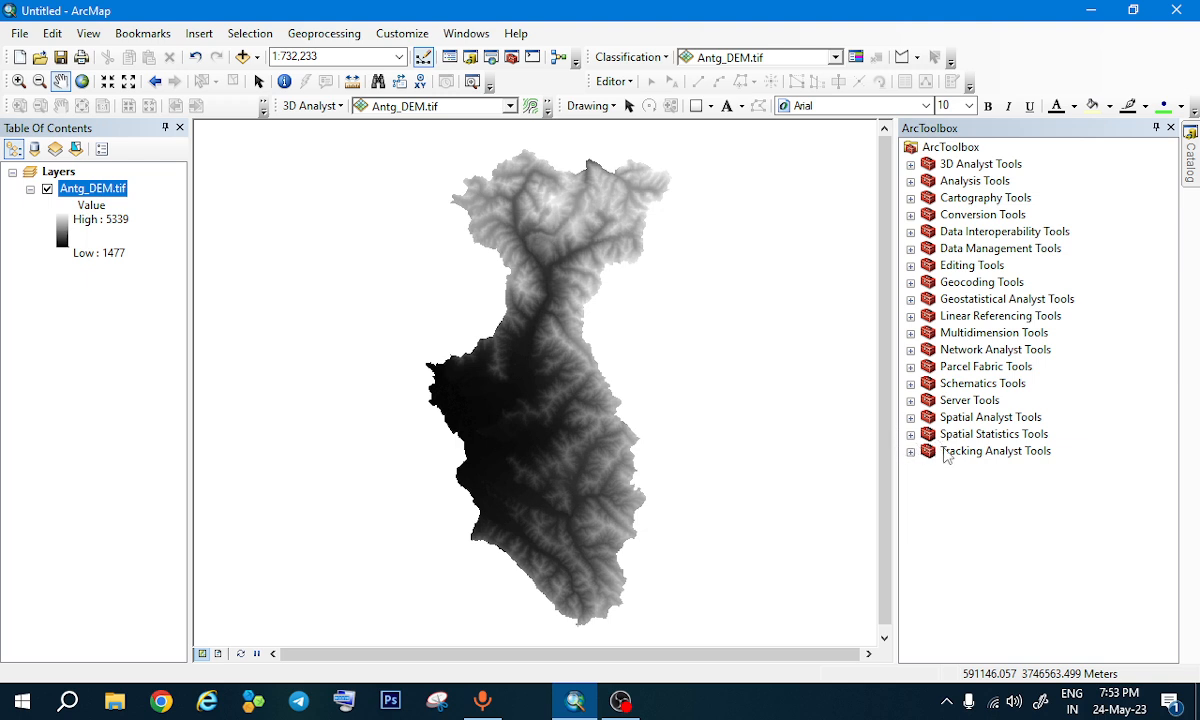
Step: Start the Fill tool from the Spatial Analyst Hydrology toolset with Antg_DEM.tif as the input surface raster
{"action": "left_click", "coordinate": [978, 418]}
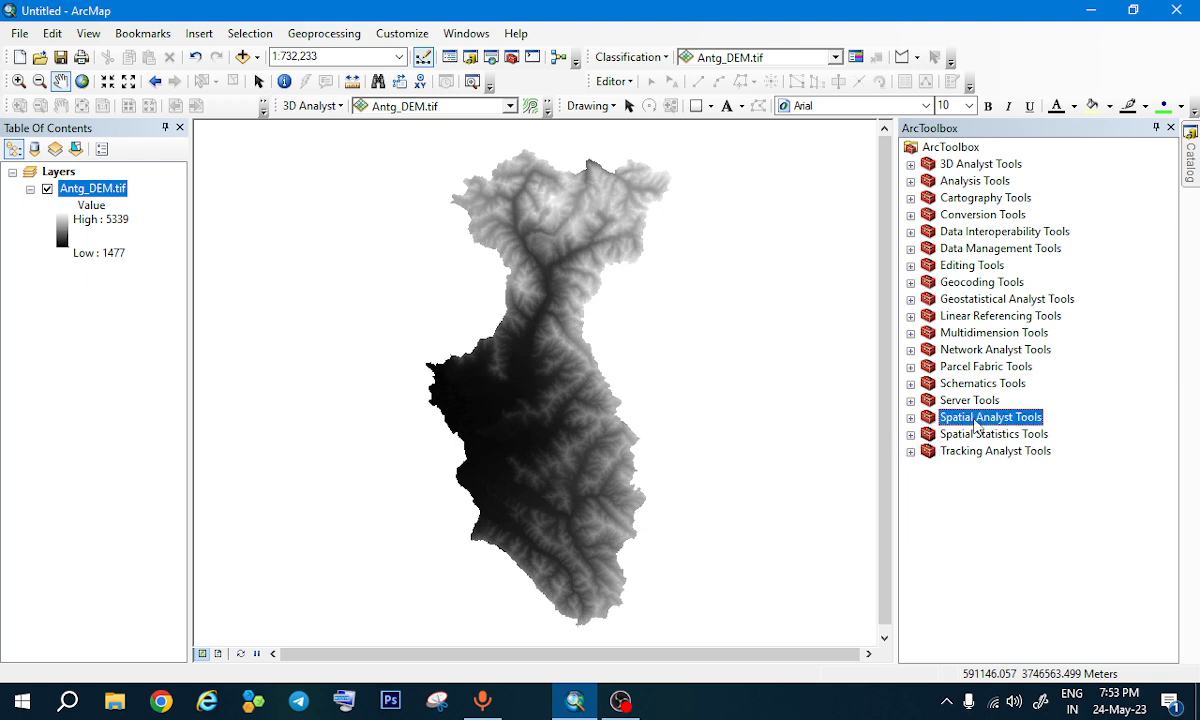
{"action": "left_click", "coordinate": [910, 417]}
{"action": "scroll", "coordinate": [910, 425], "scroll_direction": "down", "scroll_amount": 1}
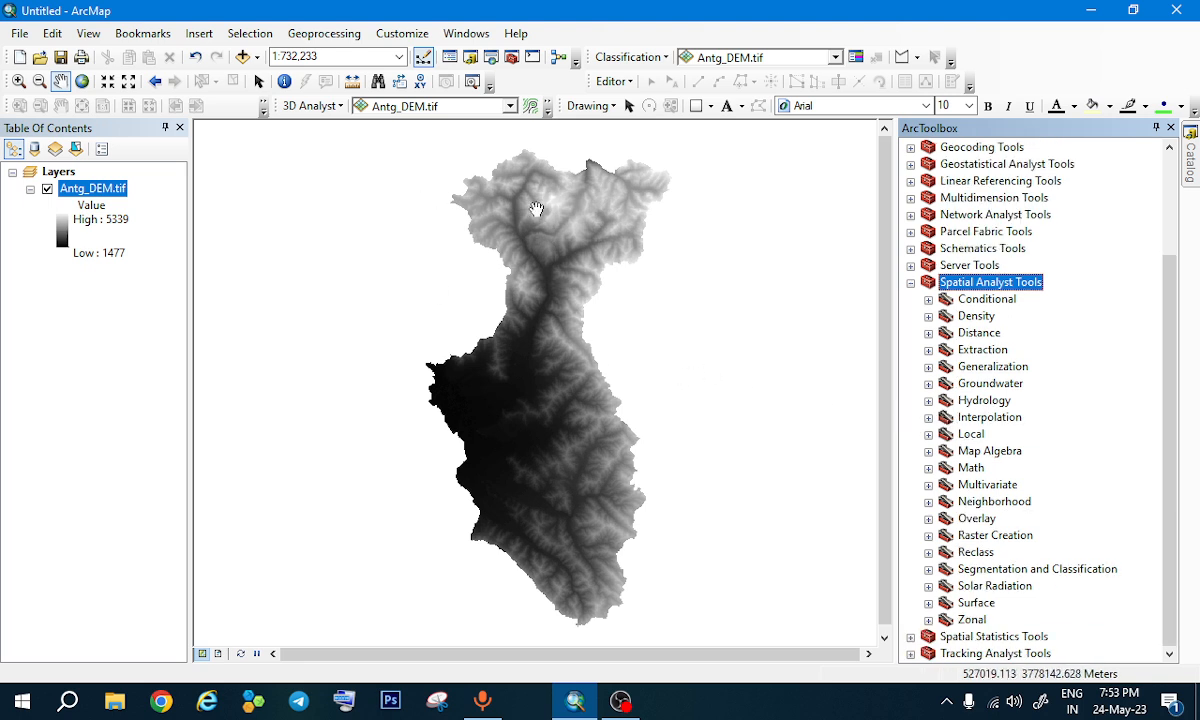
{"action": "left_click_drag", "start_coordinate": [542, 252], "coordinate": [530, 227]}
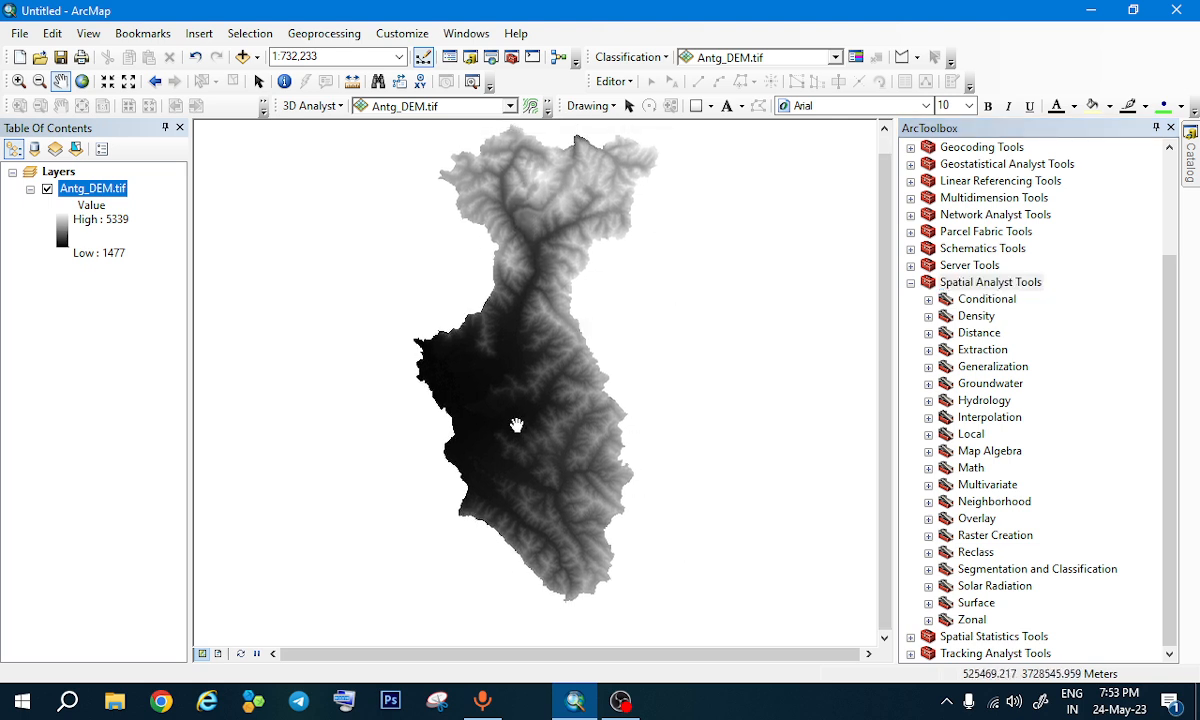
{"action": "left_click_drag", "start_coordinate": [509, 429], "coordinate": [508, 451]}
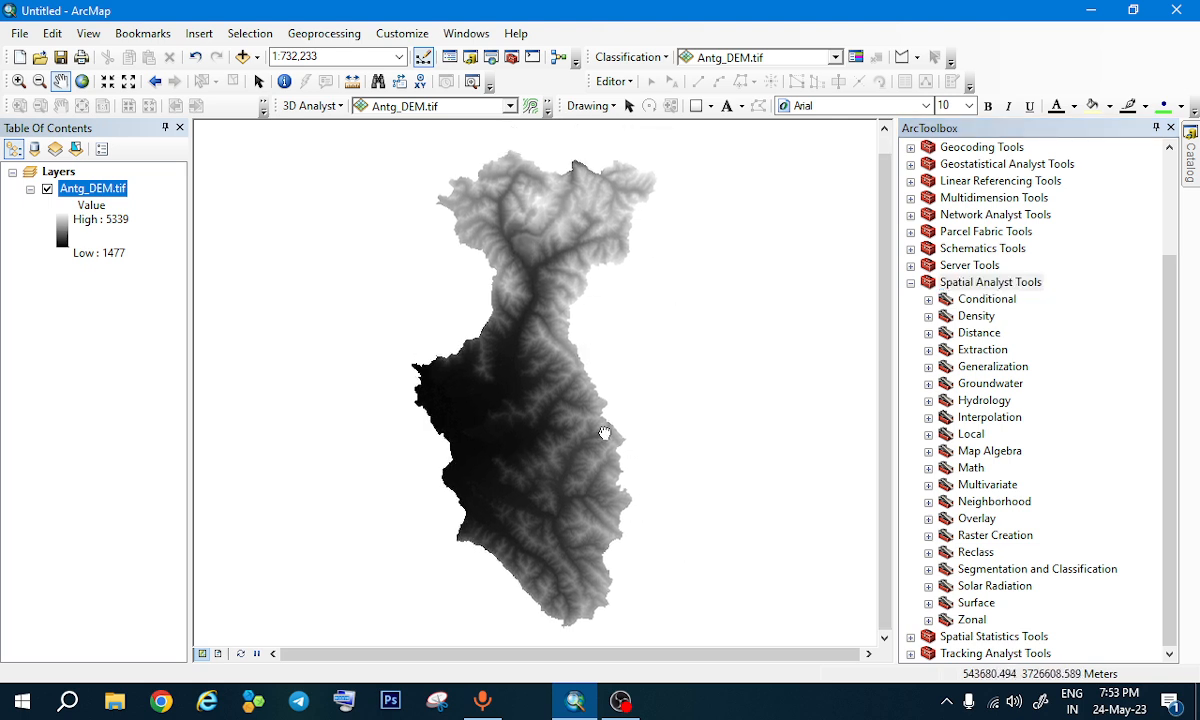
{"action": "left_click", "coordinate": [928, 401]}
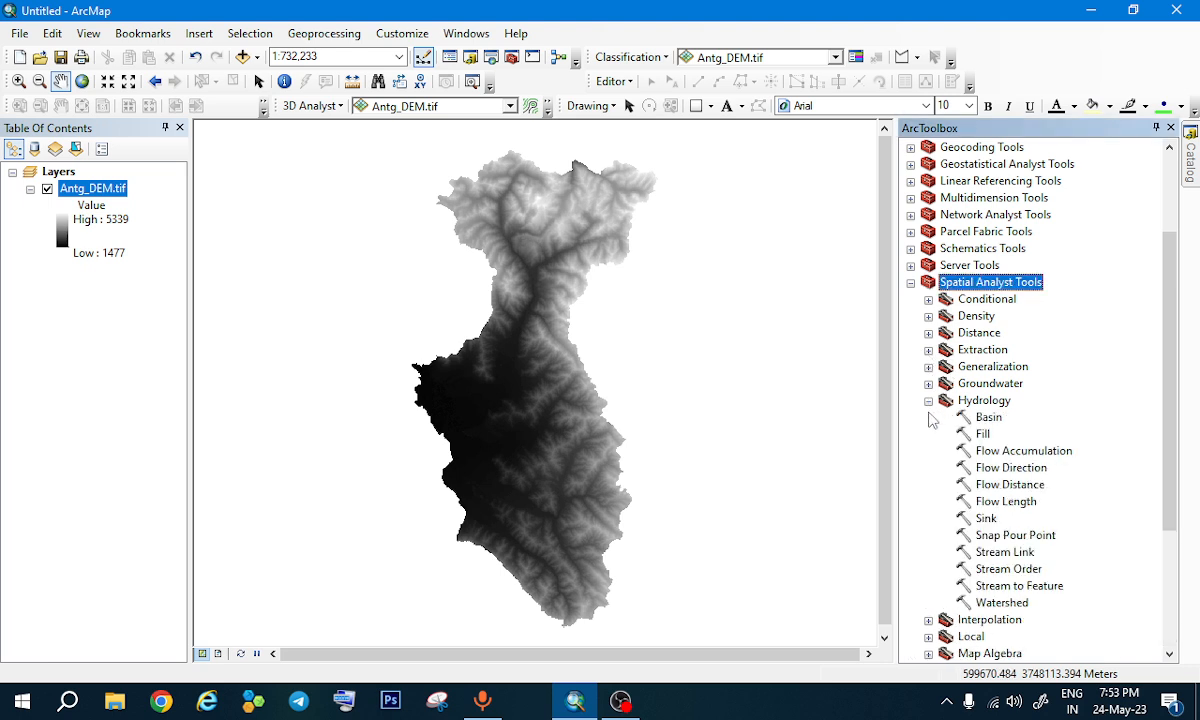
{"action": "double_click", "coordinate": [984, 437]}
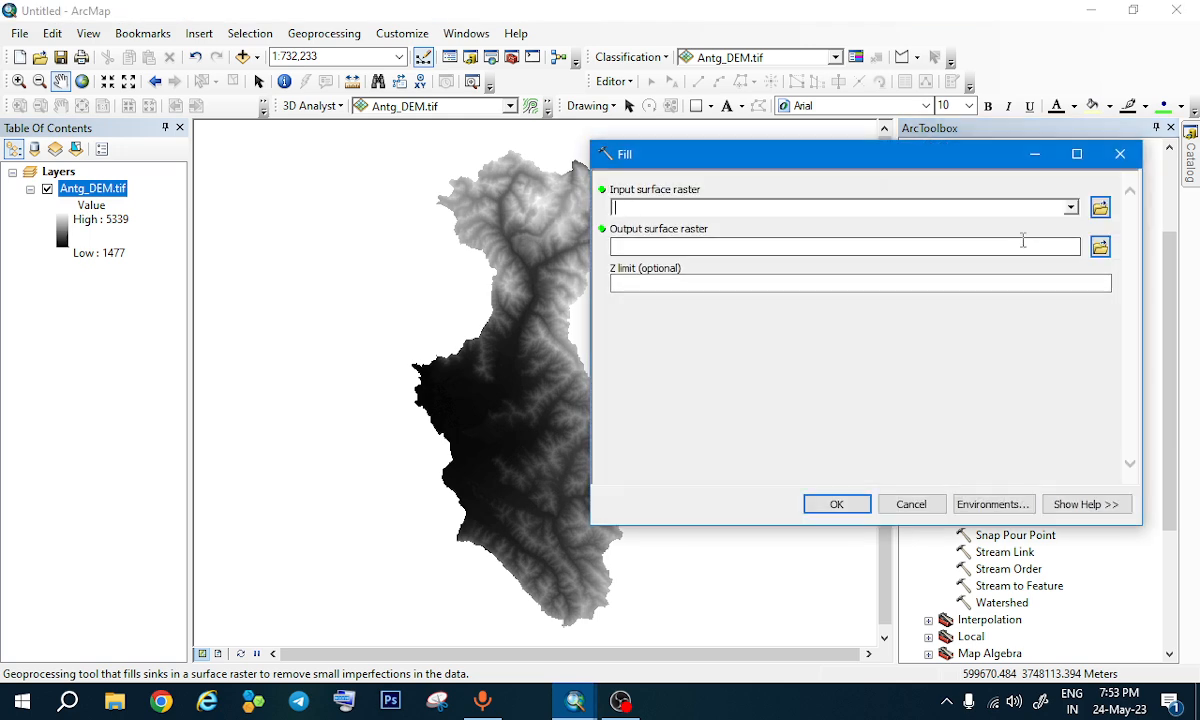
{"action": "left_click", "coordinate": [1071, 207]}
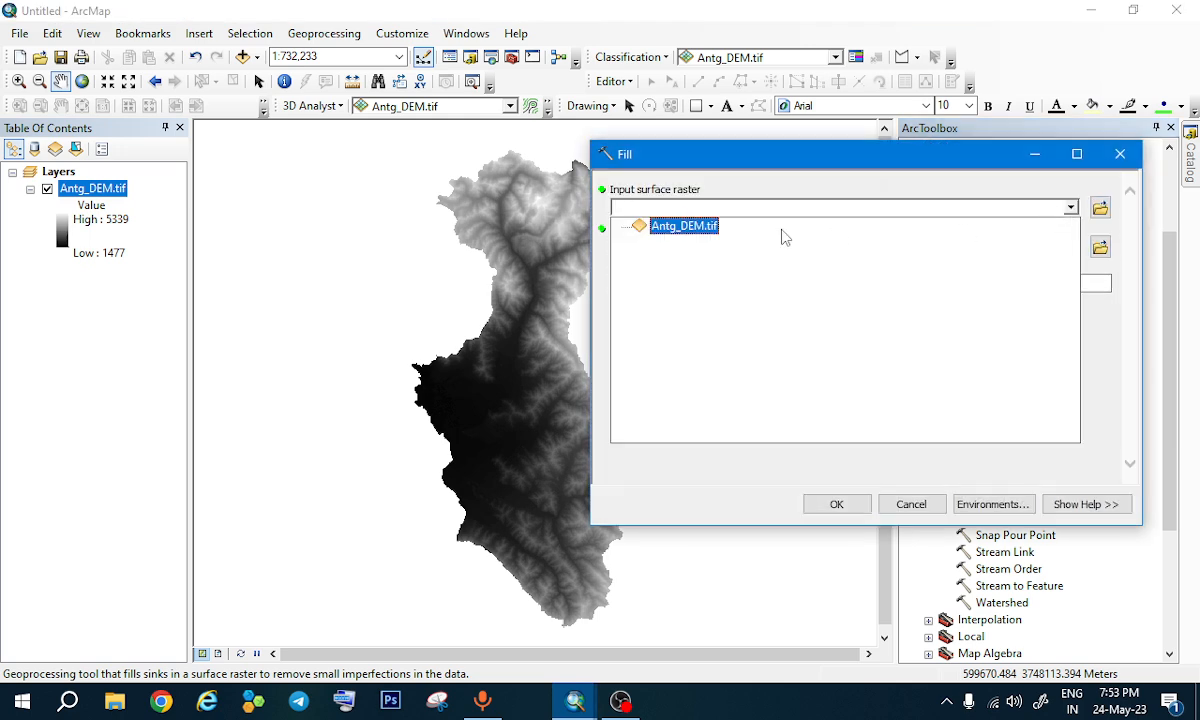
{"action": "left_click", "coordinate": [671, 228]}
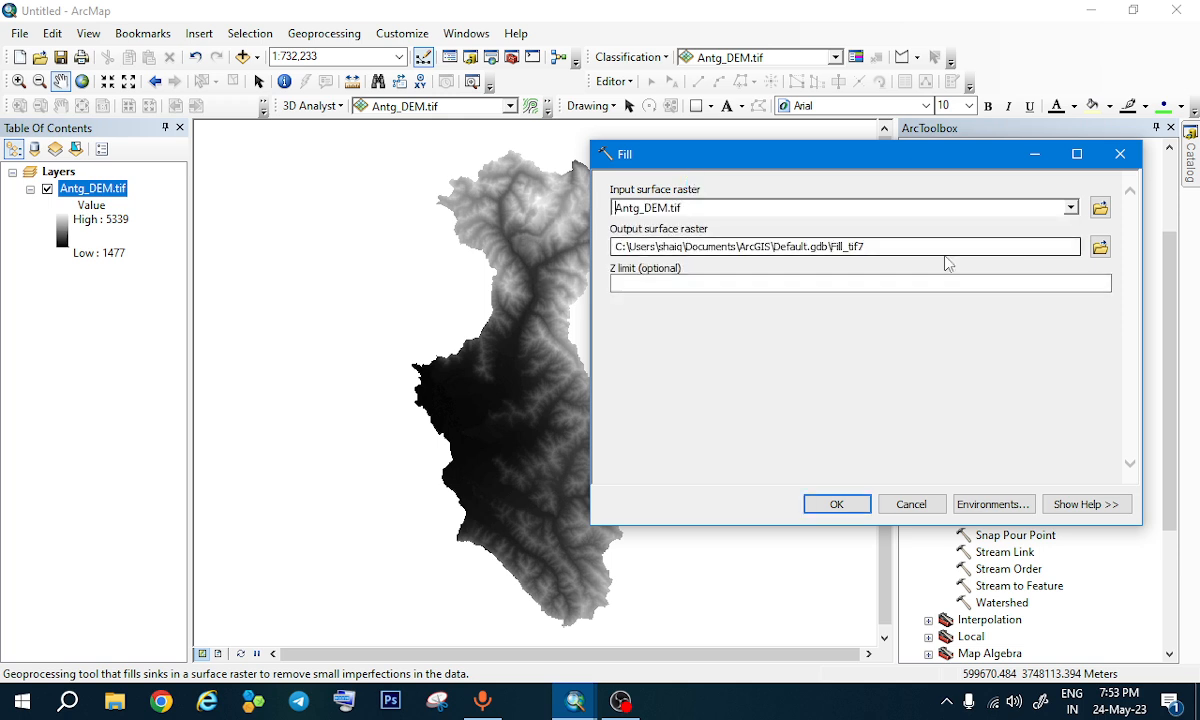
Step: For the Fill output location, create a new folder named files inside the HydrologicalModelling folder on the Desktop
{"action": "left_click", "coordinate": [1100, 246]}
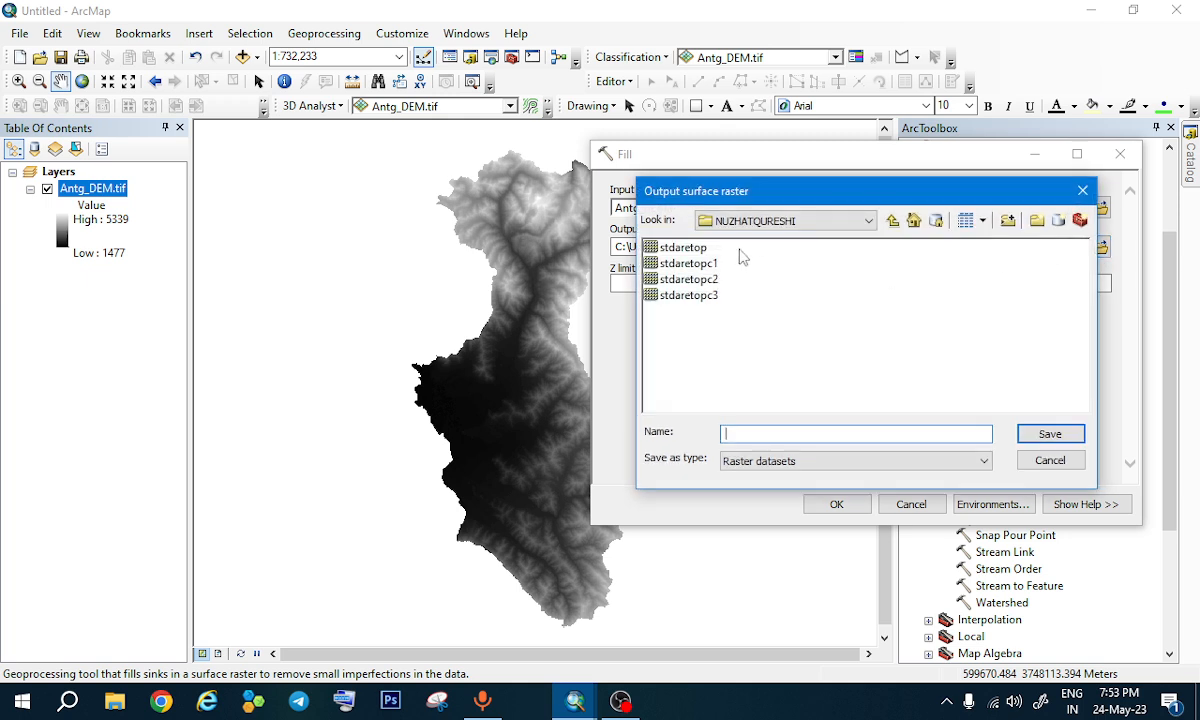
{"action": "left_click", "coordinate": [892, 221]}
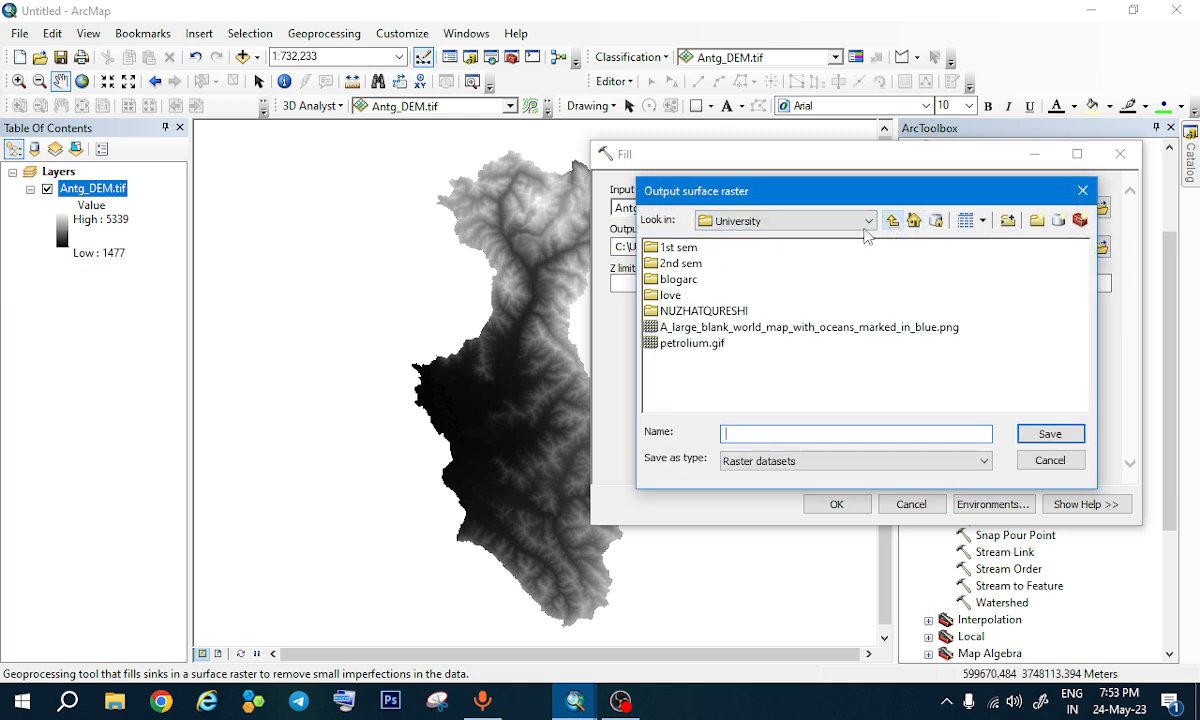
{"action": "left_click", "coordinate": [892, 221]}
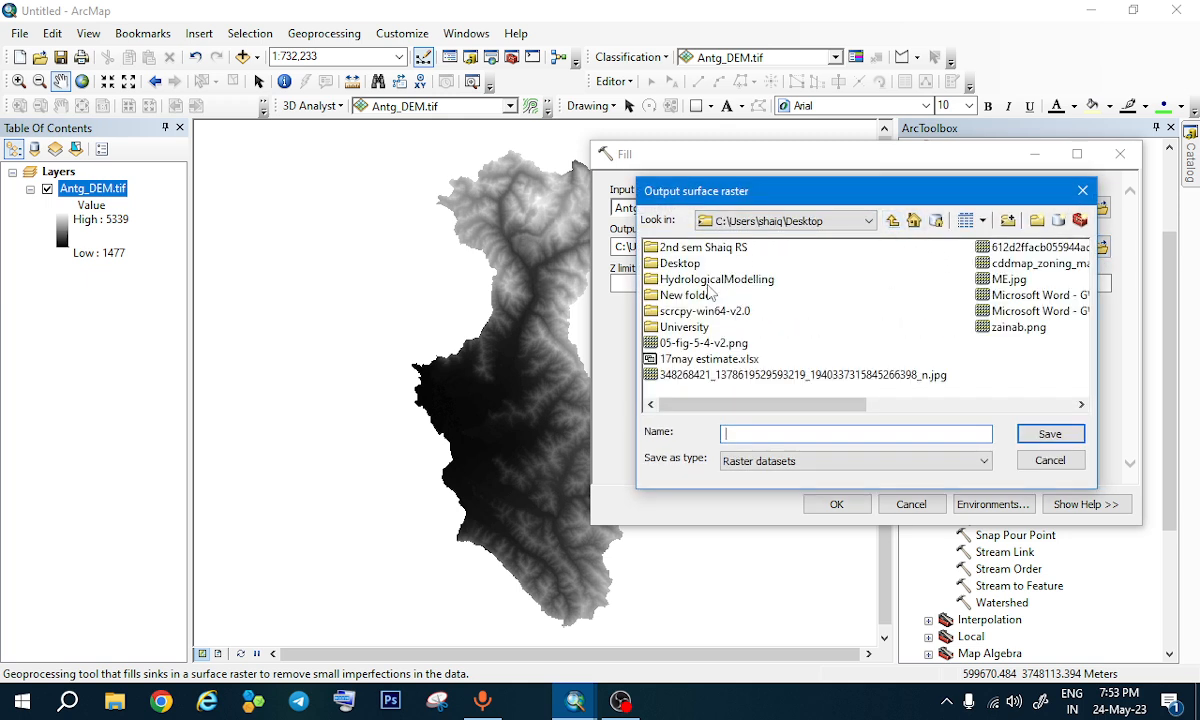
{"action": "double_click", "coordinate": [705, 281]}
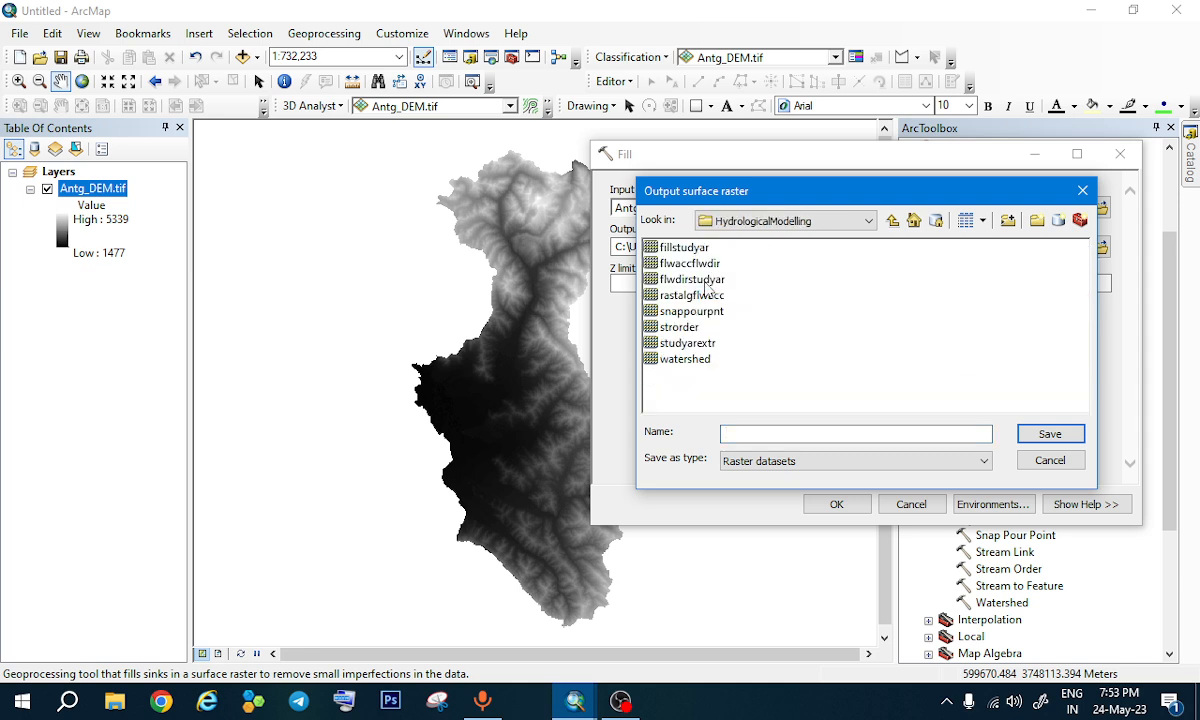
{"action": "left_click", "coordinate": [1037, 221]}
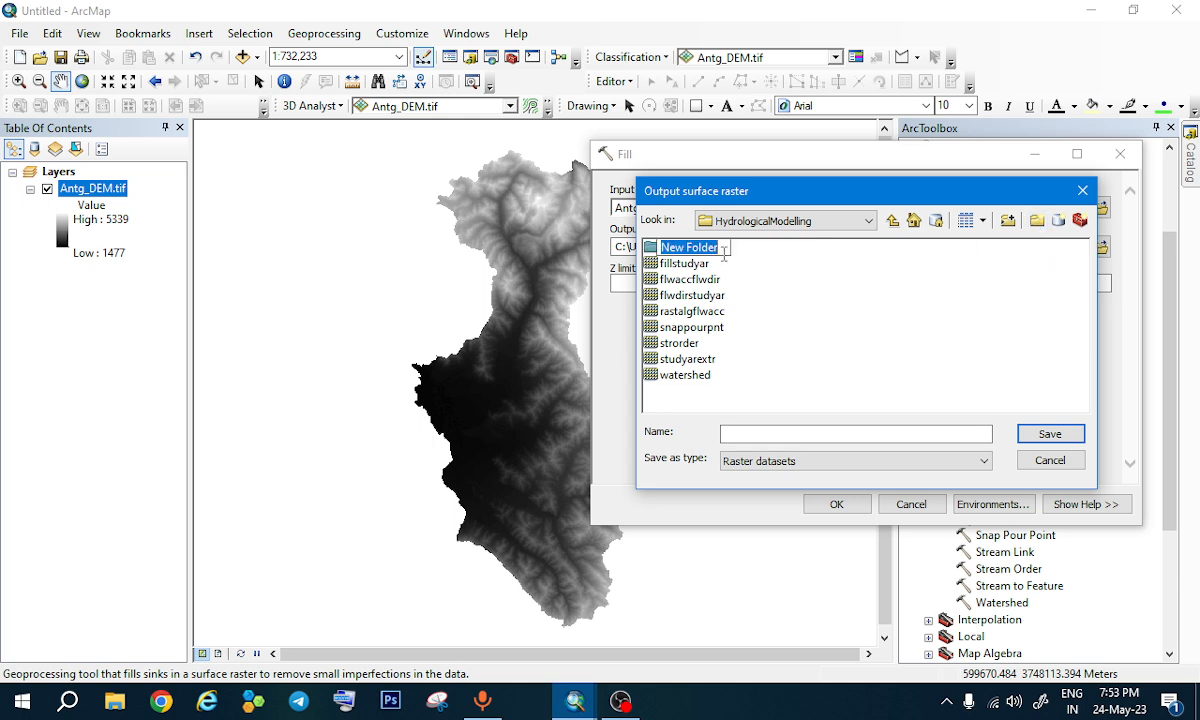
{"action": "type", "text": "file"}
{"action": "left_click", "coordinate": [738, 253]}
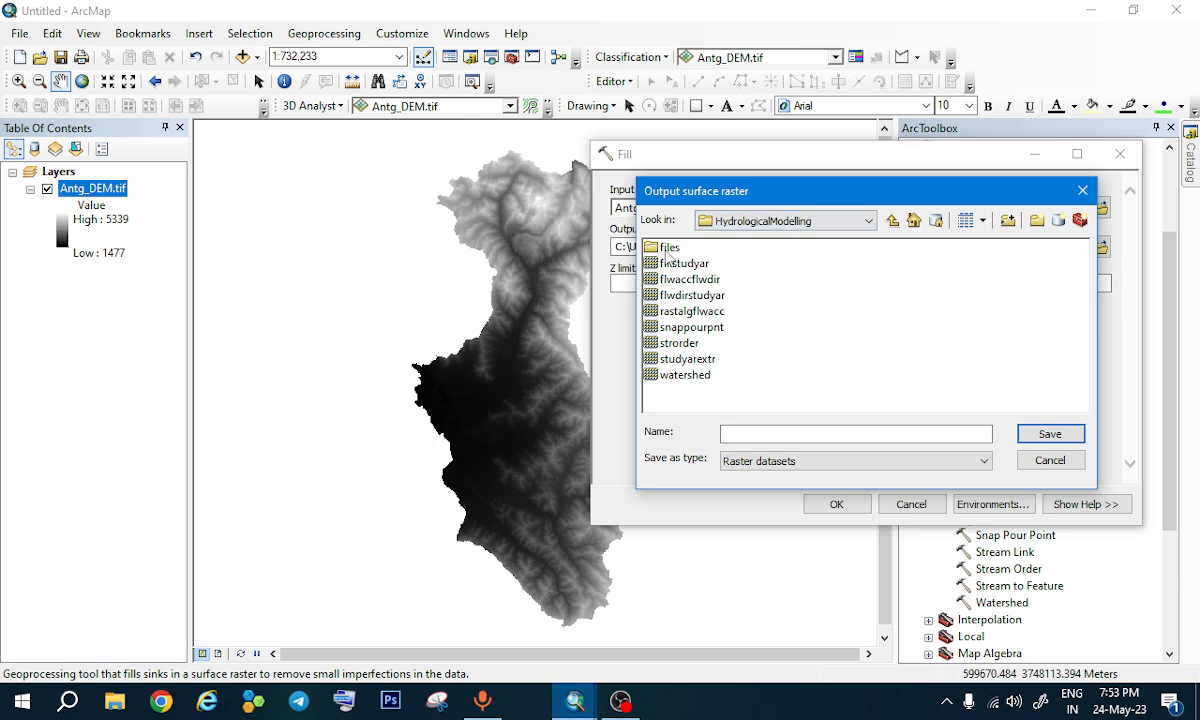
Step: Save the Fill output raster as FillDEM in the files folder and run the tool
{"action": "double_click", "coordinate": [663, 249]}
{"action": "left_click", "coordinate": [744, 436]}
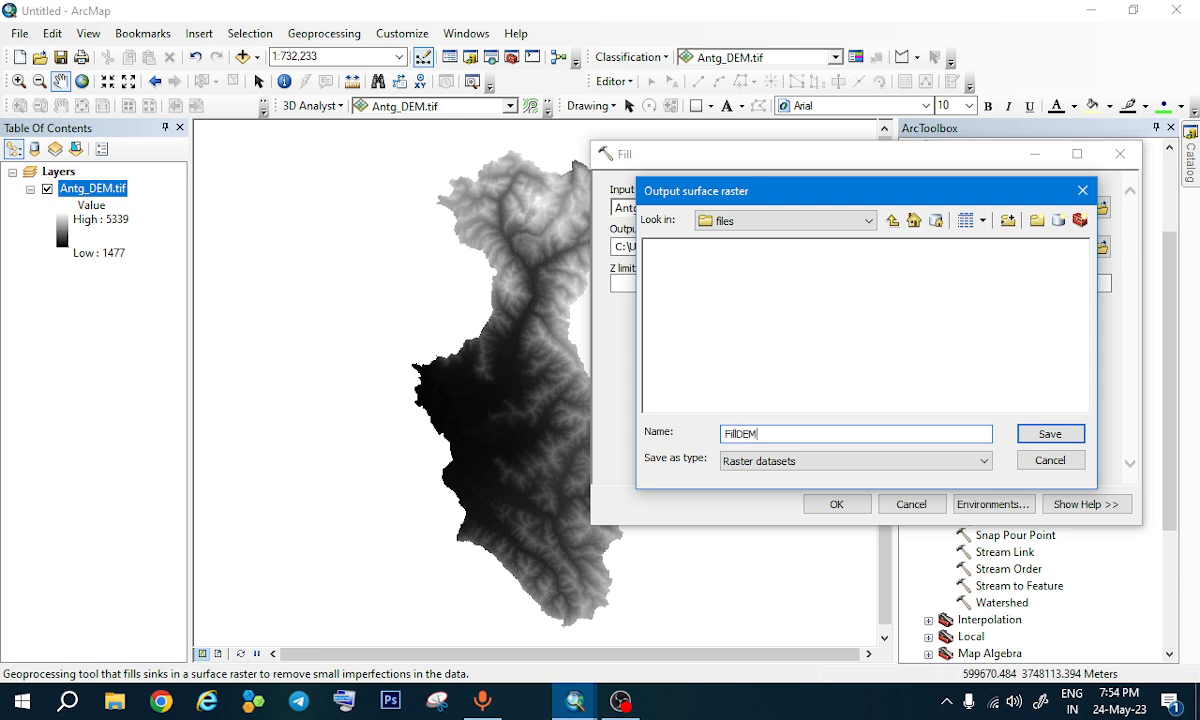
{"action": "left_click", "coordinate": [1048, 434]}
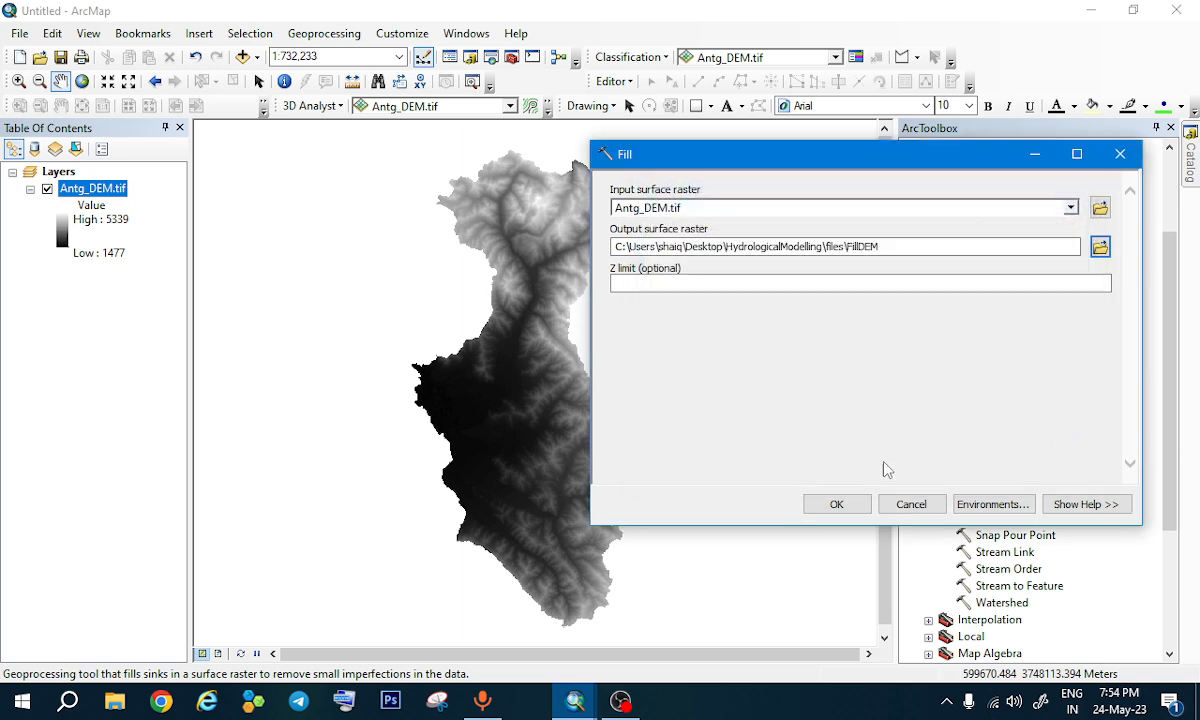
{"action": "left_click", "coordinate": [836, 504]}
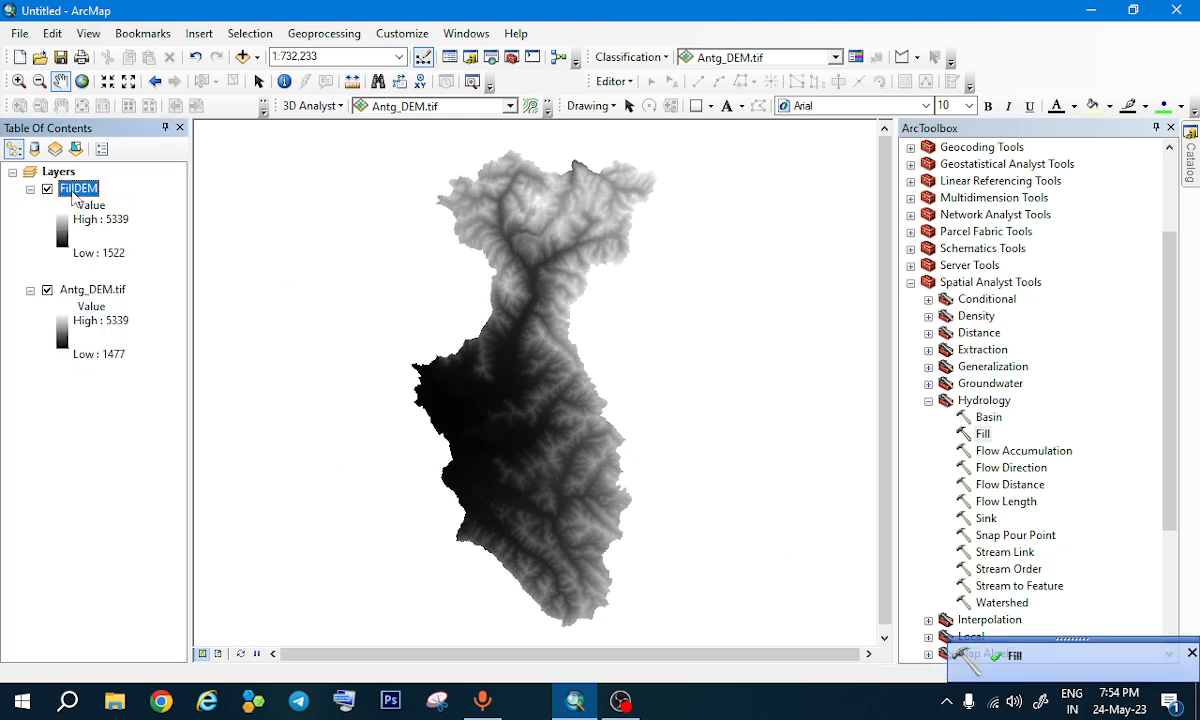
Step: Run Flow Direction on FillDEM using the D8 type, saving the output raster as flwdirdem in the files folder
{"action": "double_click", "coordinate": [1005, 469]}
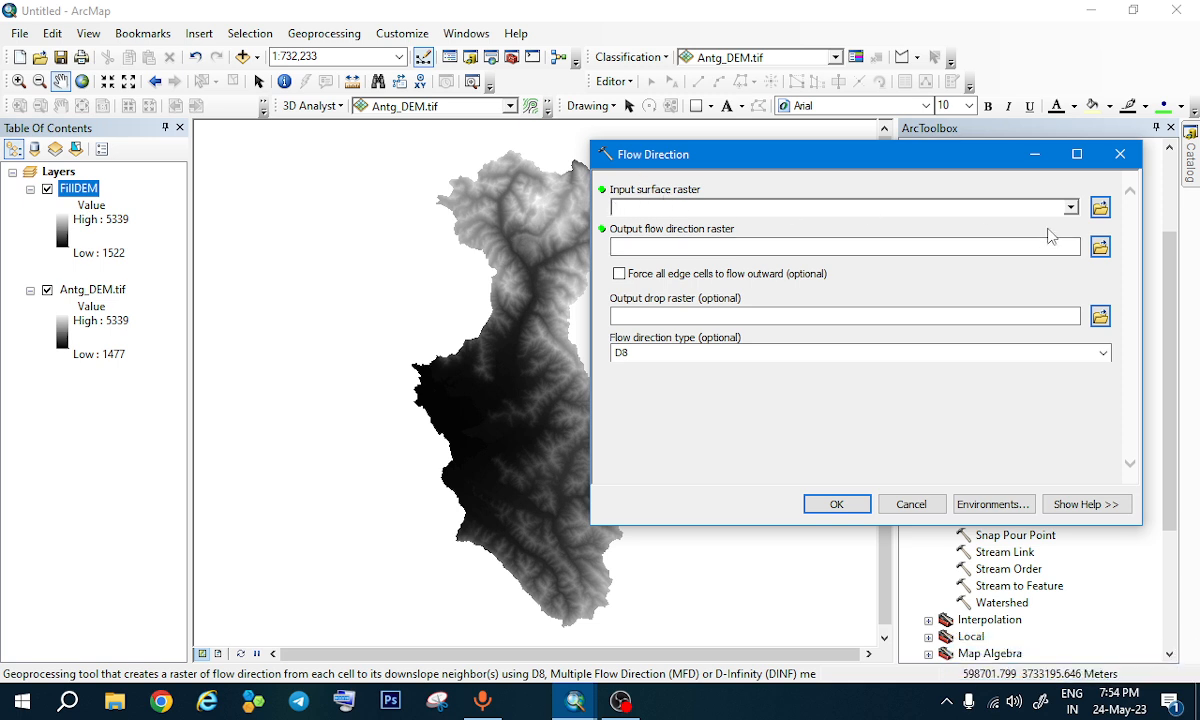
{"action": "left_click", "coordinate": [1070, 207]}
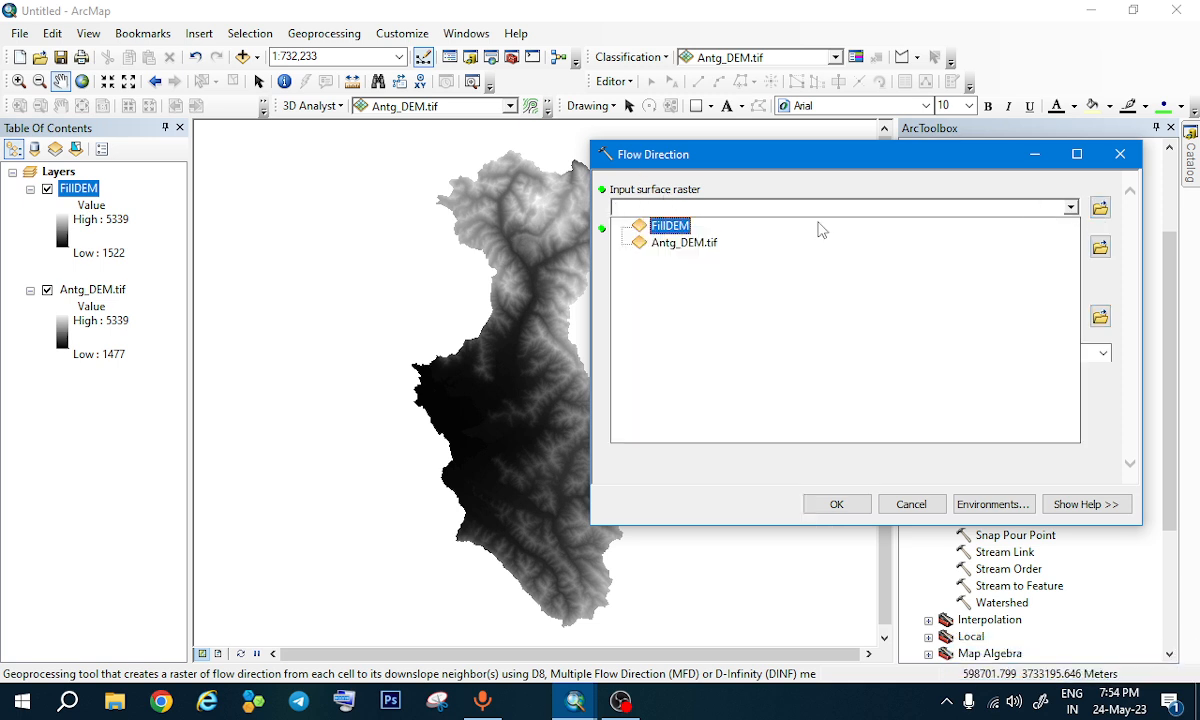
{"action": "left_click", "coordinate": [672, 227]}
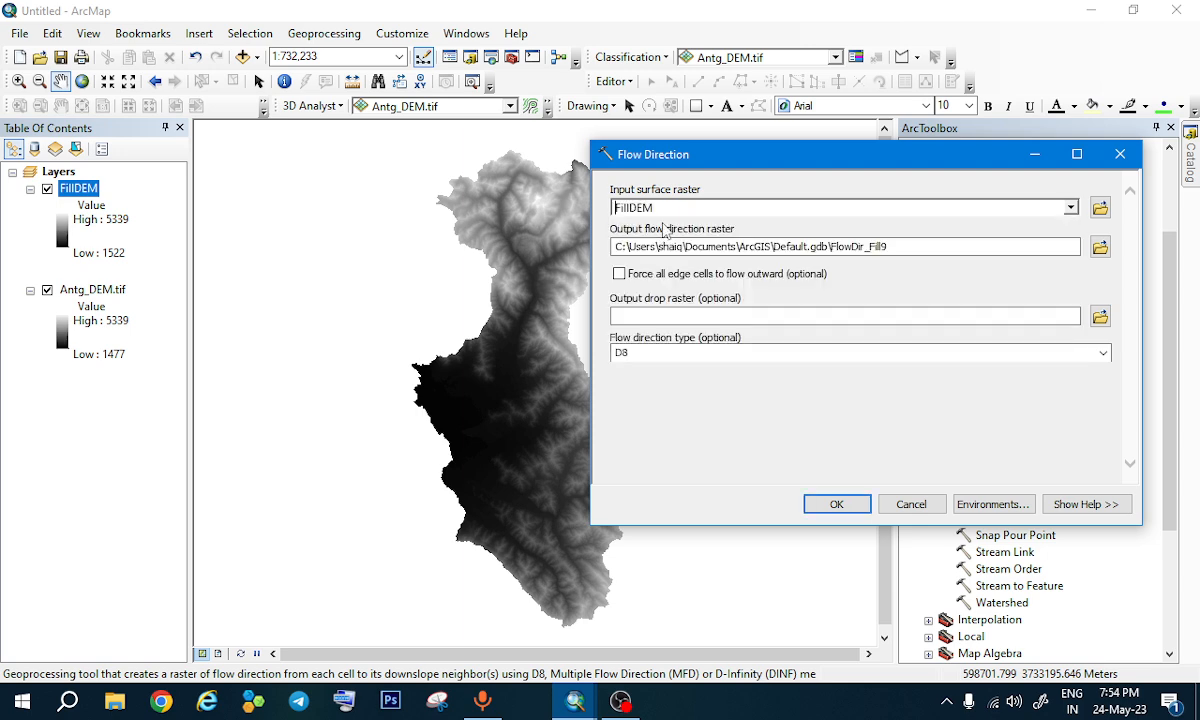
{"action": "left_click", "coordinate": [1099, 246]}
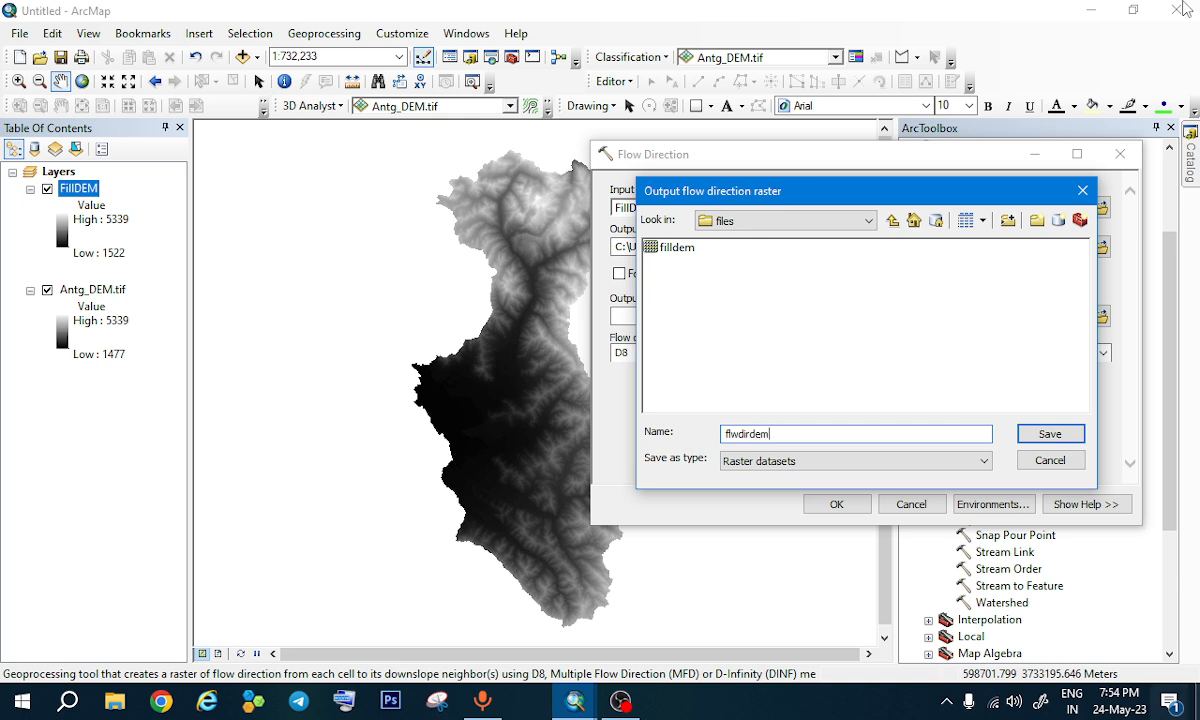
{"action": "left_click", "coordinate": [1043, 430]}
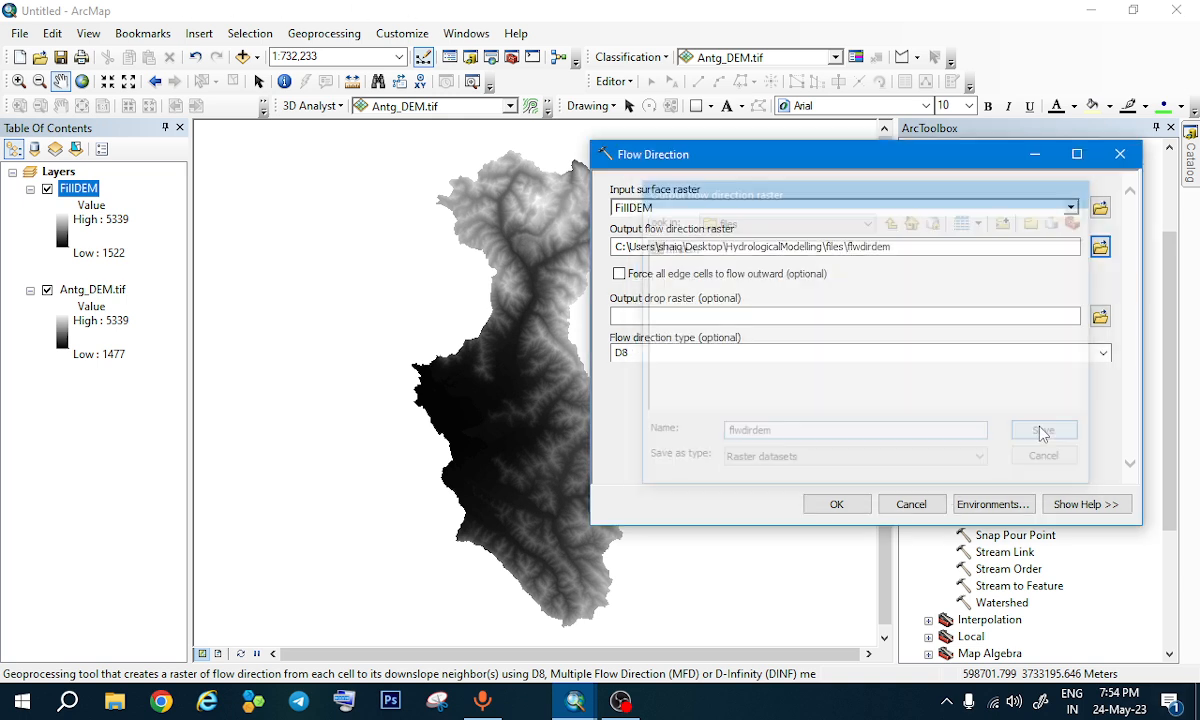
{"action": "left_click", "coordinate": [836, 504]}
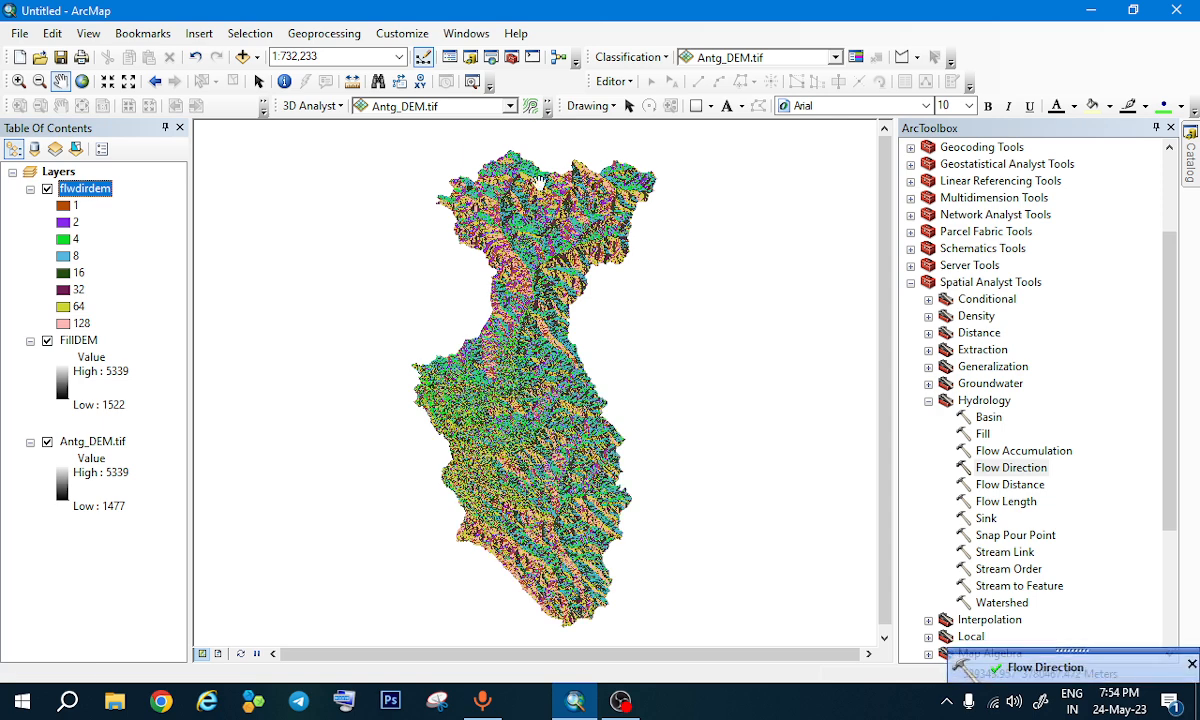
Step: Run the Basin tool on flwdirdem, saving the output raster as basin in the files folder
{"action": "double_click", "coordinate": [988, 420]}
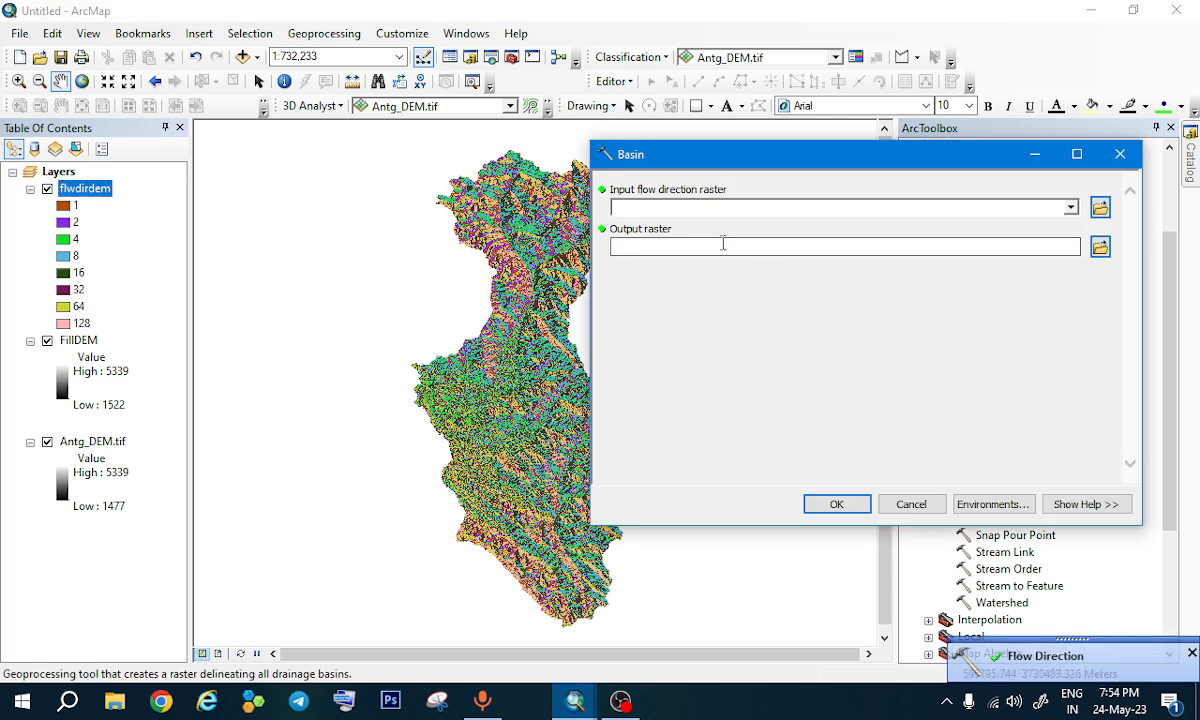
{"action": "left_click", "coordinate": [1070, 207]}
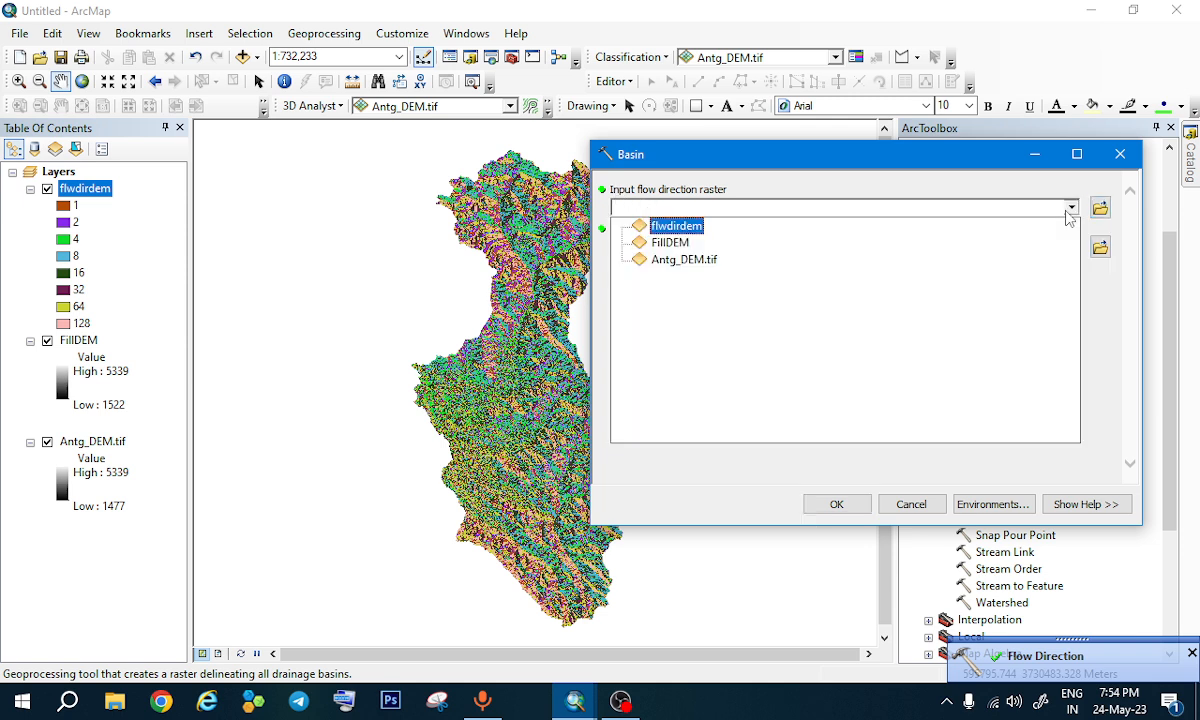
{"action": "left_click", "coordinate": [683, 231]}
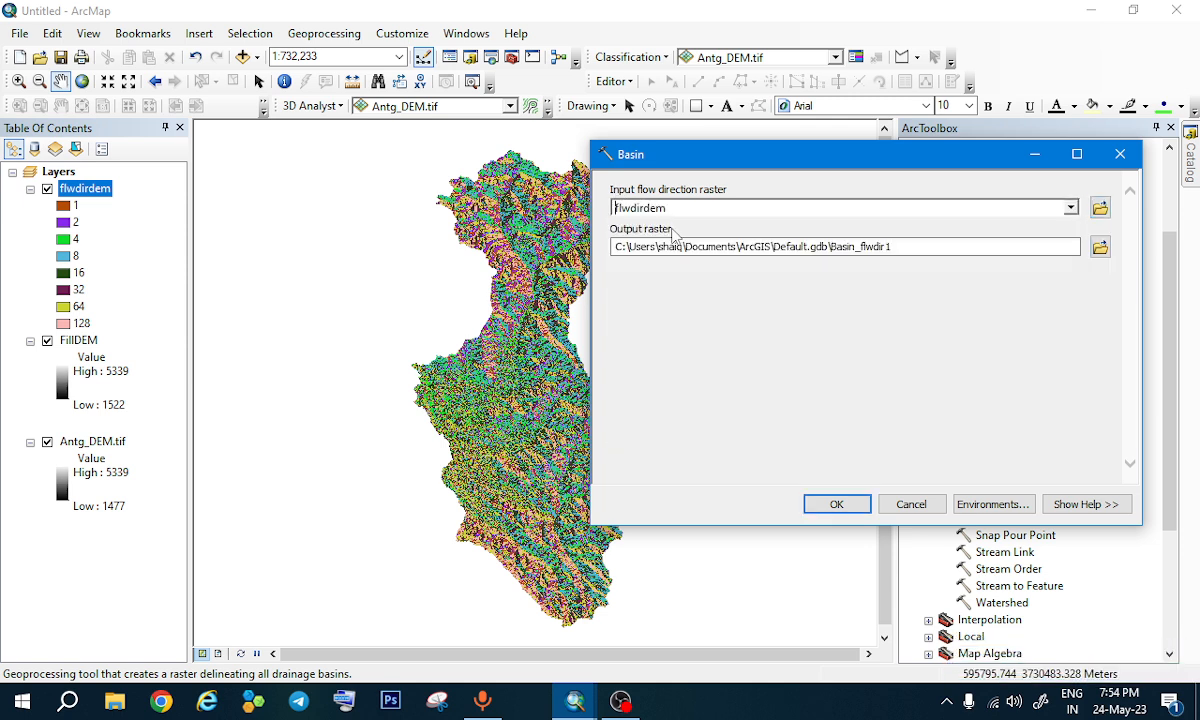
{"action": "left_click", "coordinate": [1099, 246]}
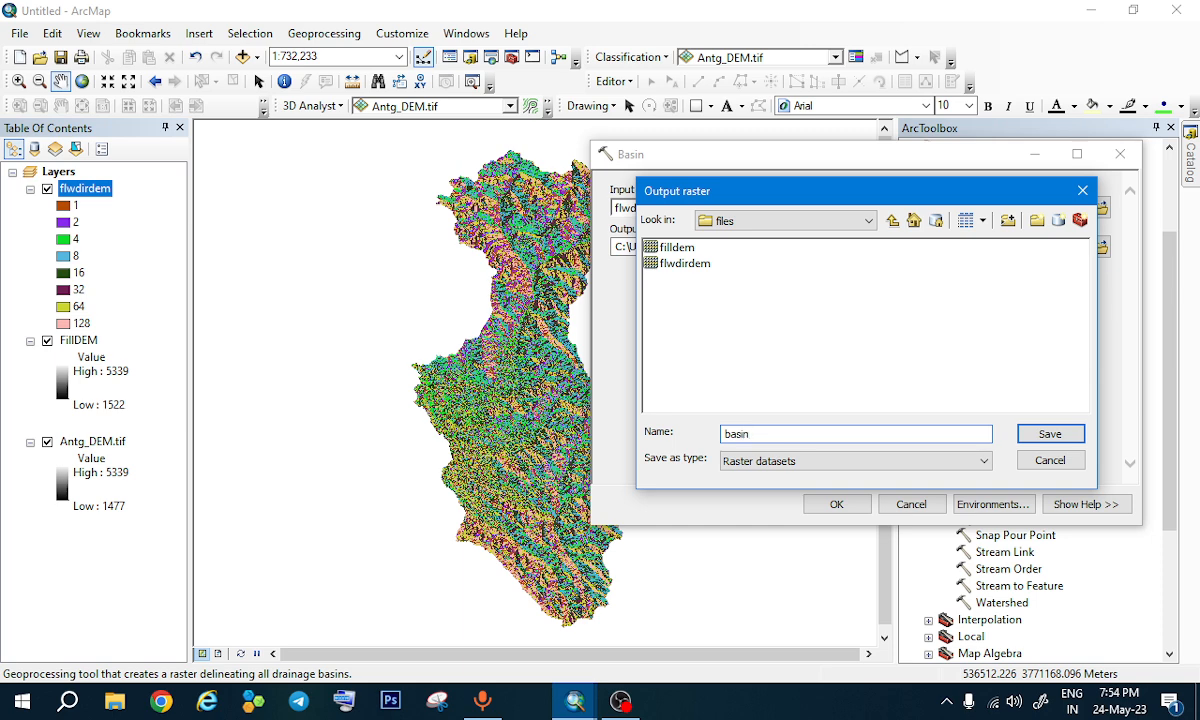
{"action": "left_click", "coordinate": [1048, 432]}
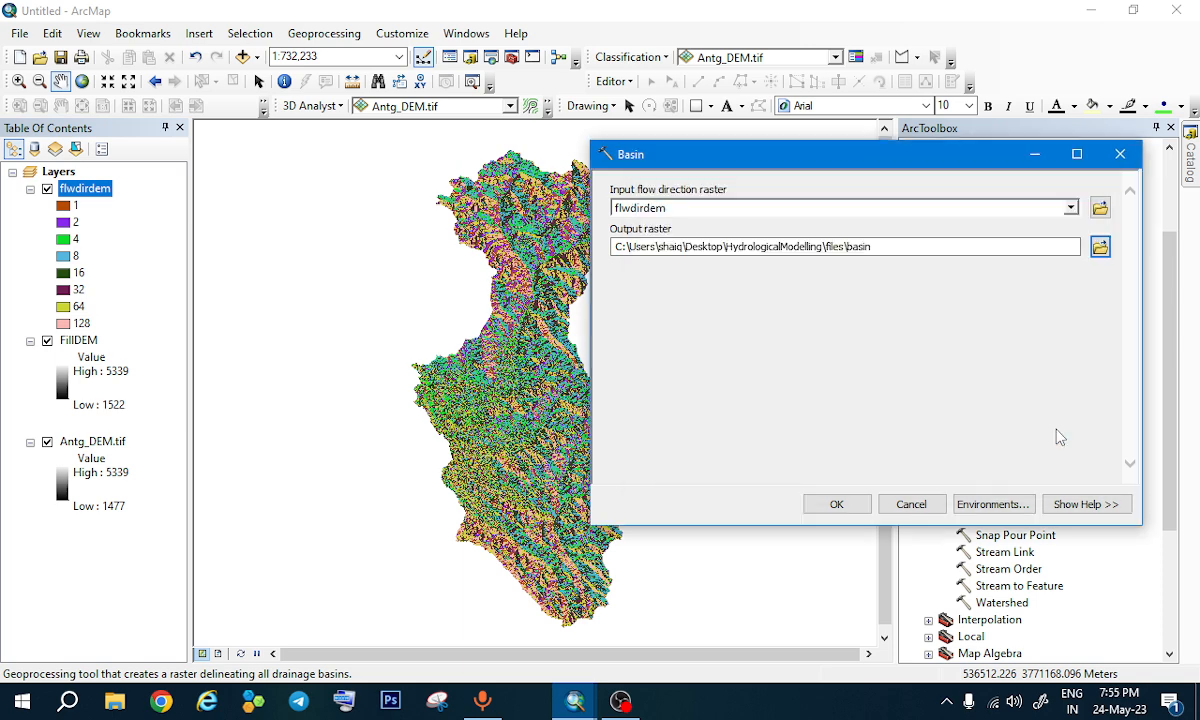
{"action": "left_click", "coordinate": [837, 504]}
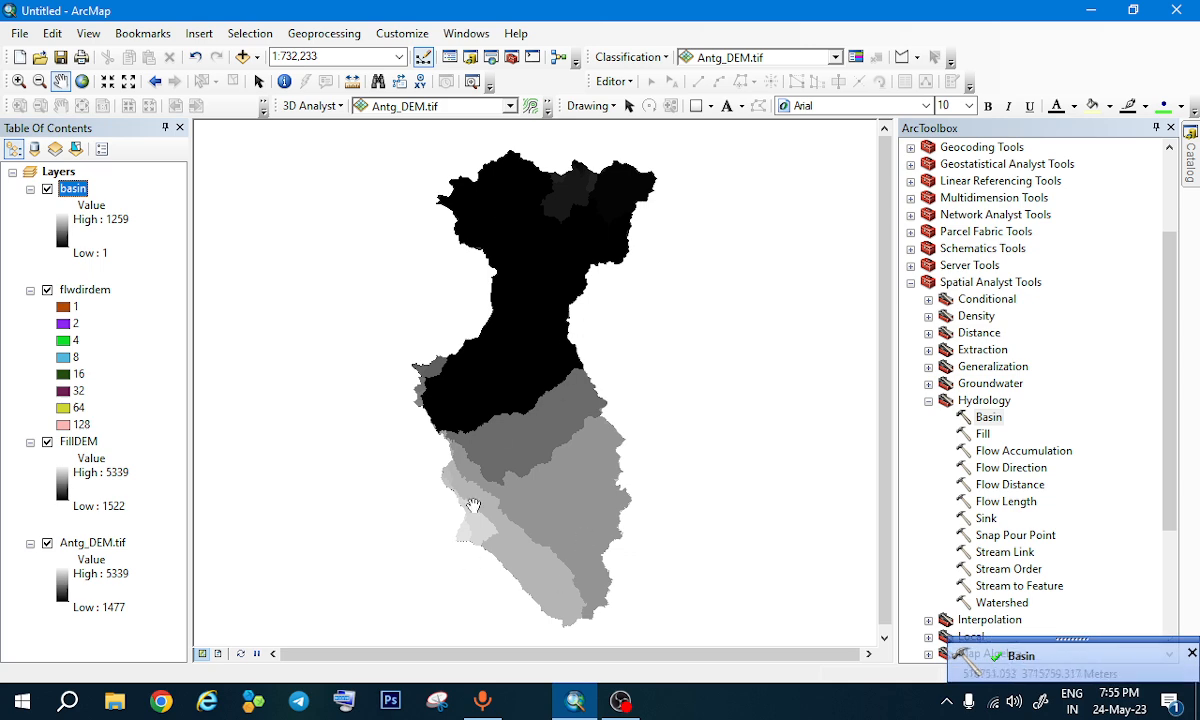
{"action": "left_click_drag", "start_coordinate": [540, 327], "coordinate": [600, 338]}
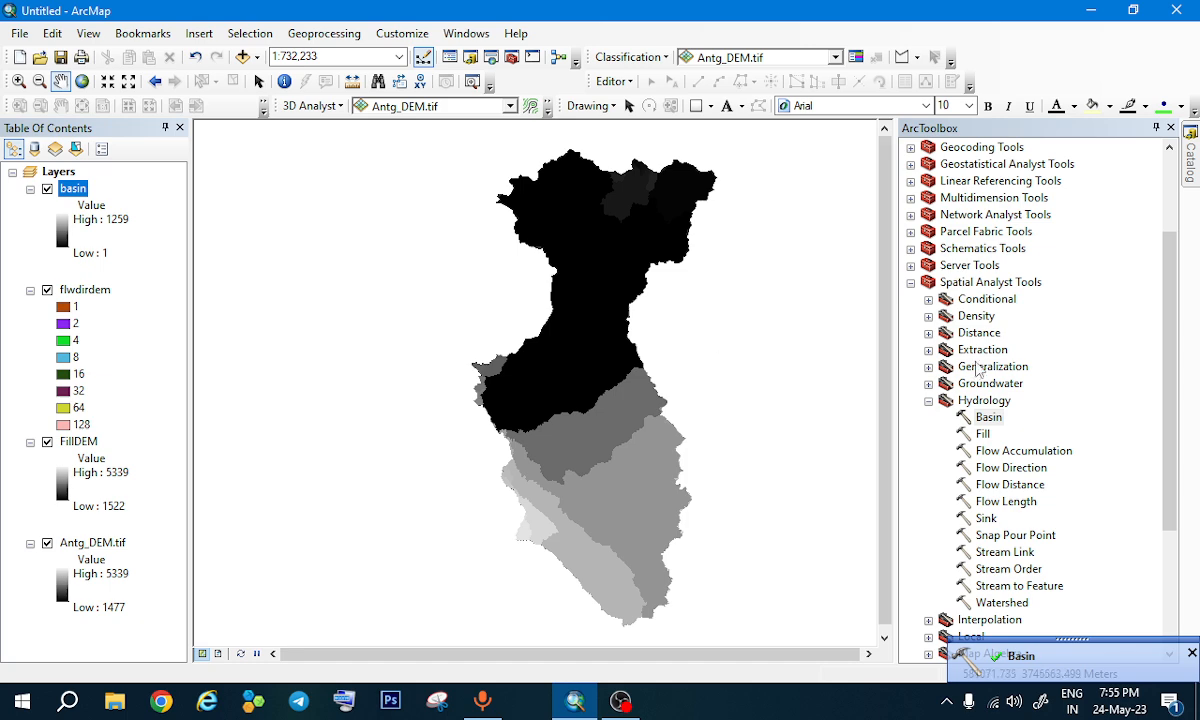
Step: Open the Raster to Polygon conversion tool and set basin as its input raster
{"action": "scroll", "coordinate": [990, 365], "scroll_direction": "up", "scroll_amount": 3}
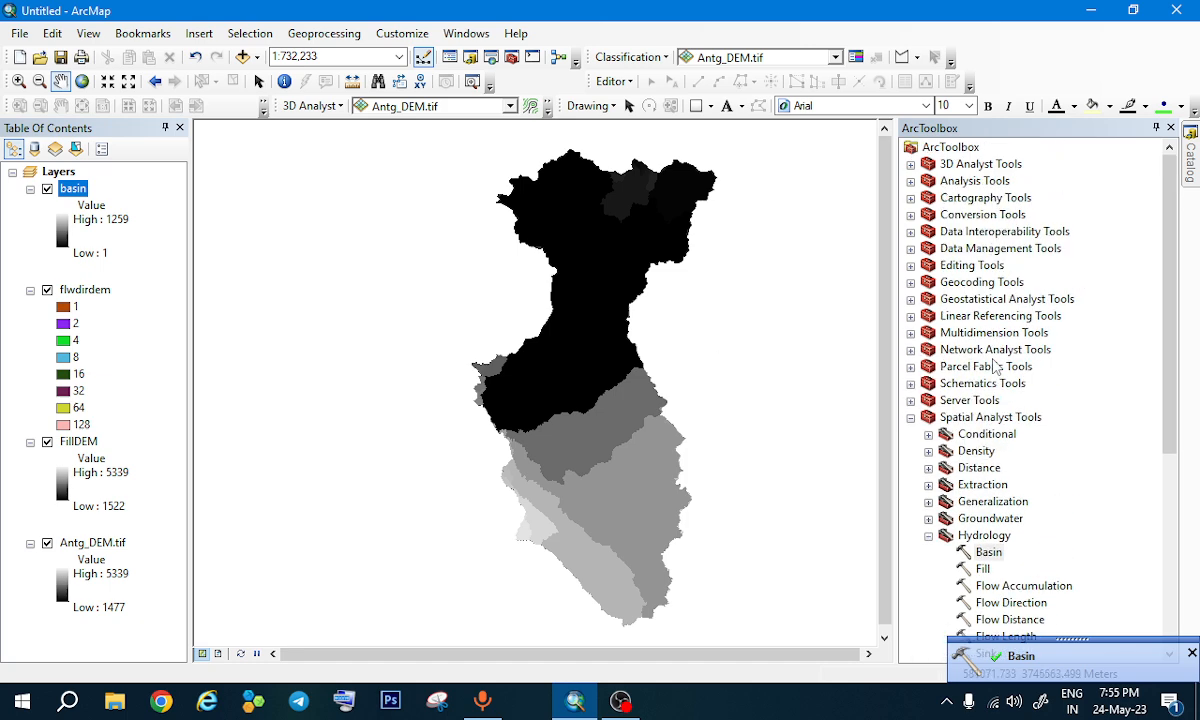
{"action": "left_click", "coordinate": [911, 216]}
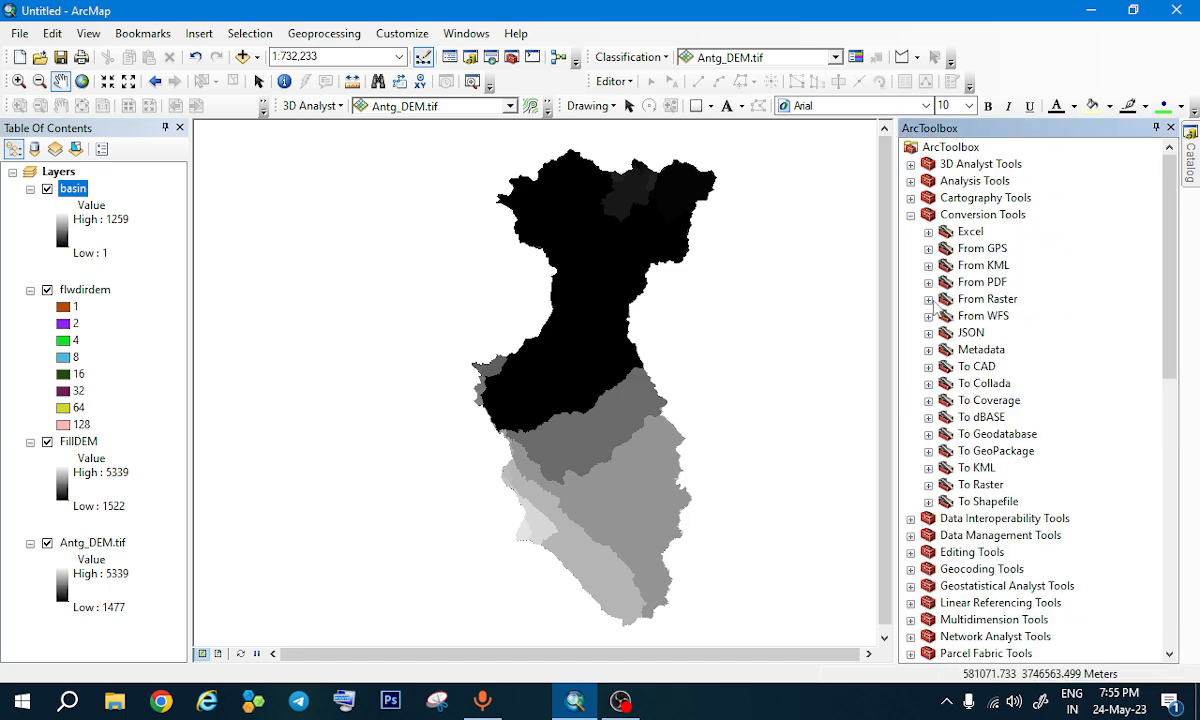
{"action": "left_click", "coordinate": [987, 301]}
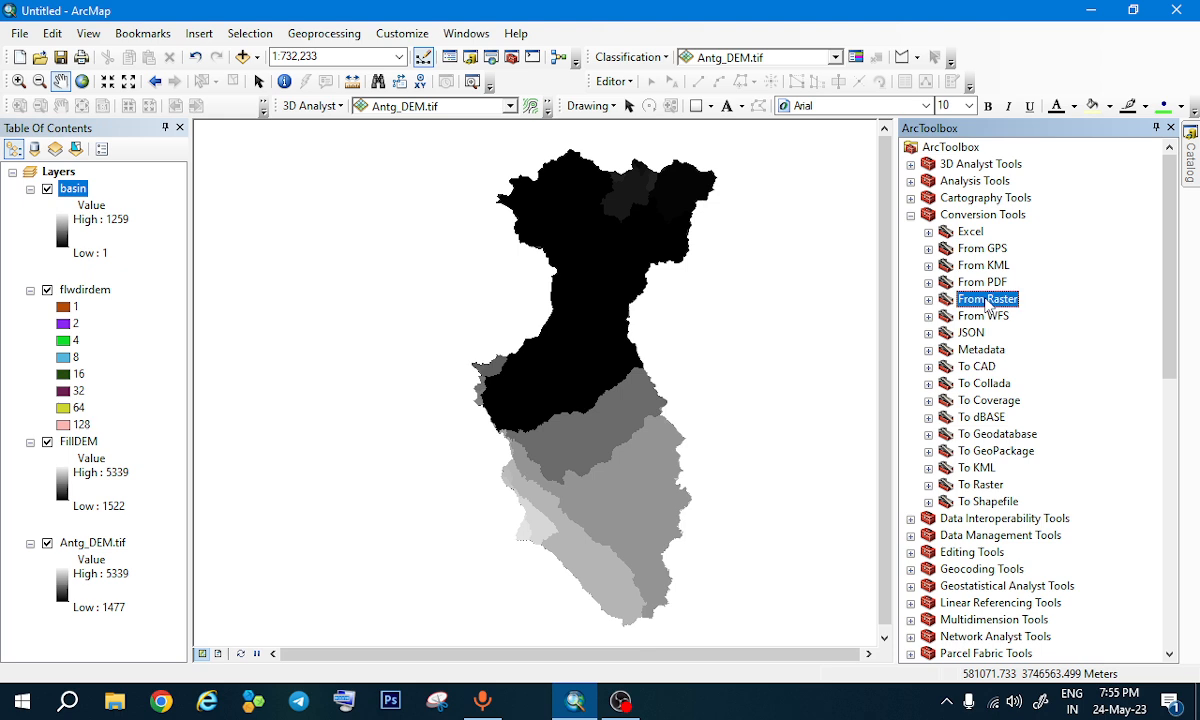
{"action": "left_click", "coordinate": [929, 300]}
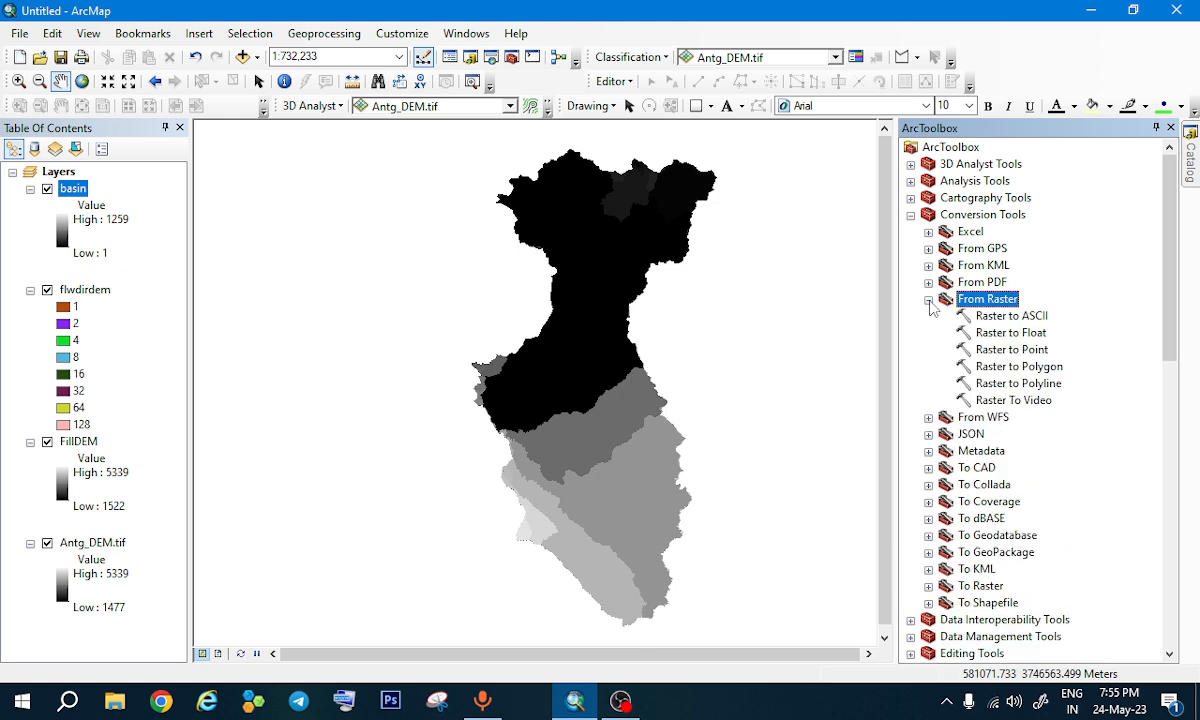
{"action": "left_click", "coordinate": [996, 369]}
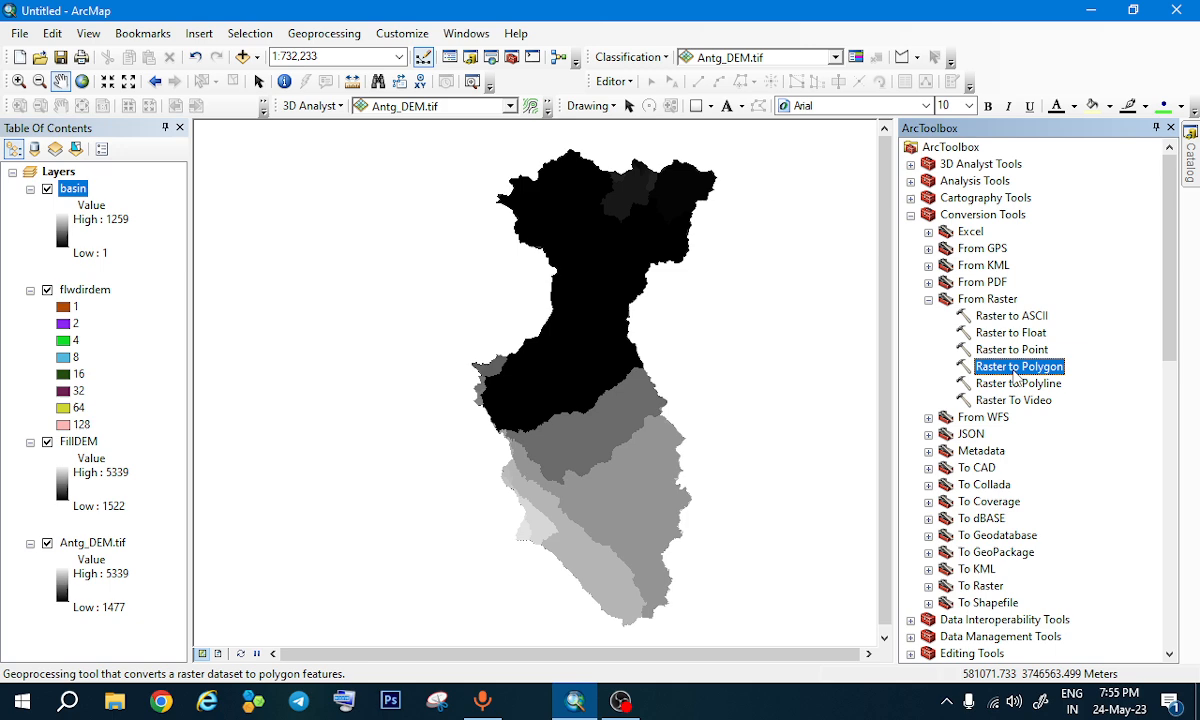
{"action": "double_click", "coordinate": [1017, 369]}
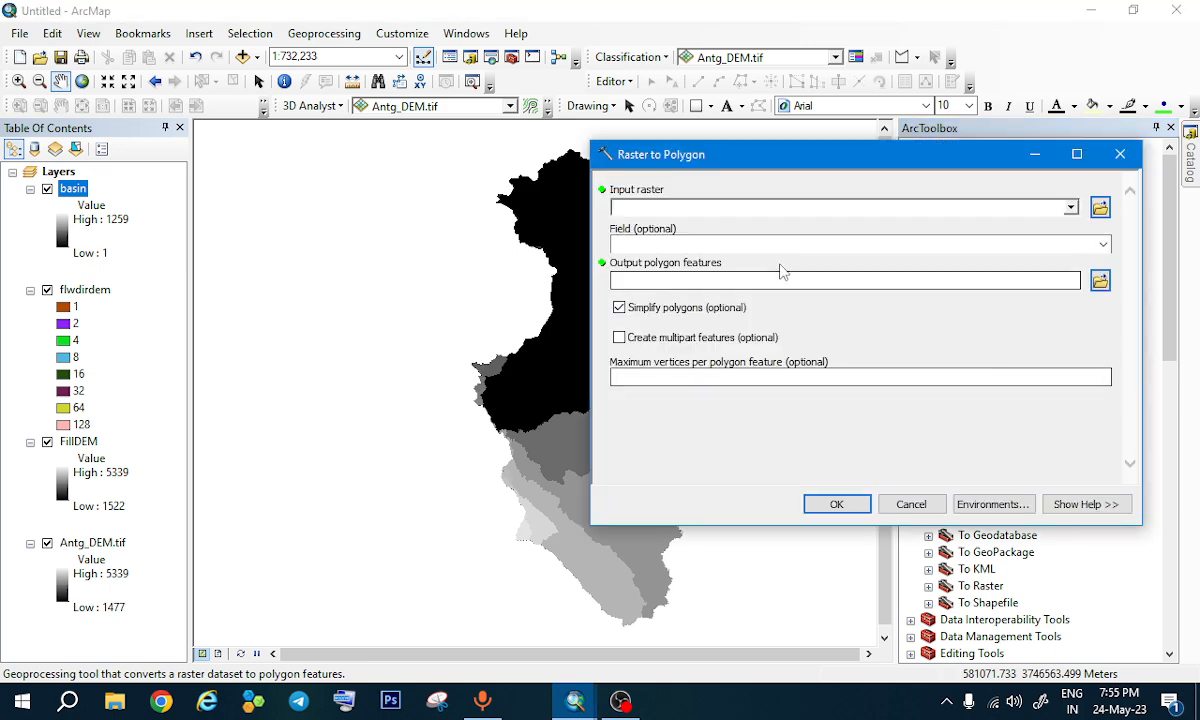
{"action": "left_click", "coordinate": [1070, 207]}
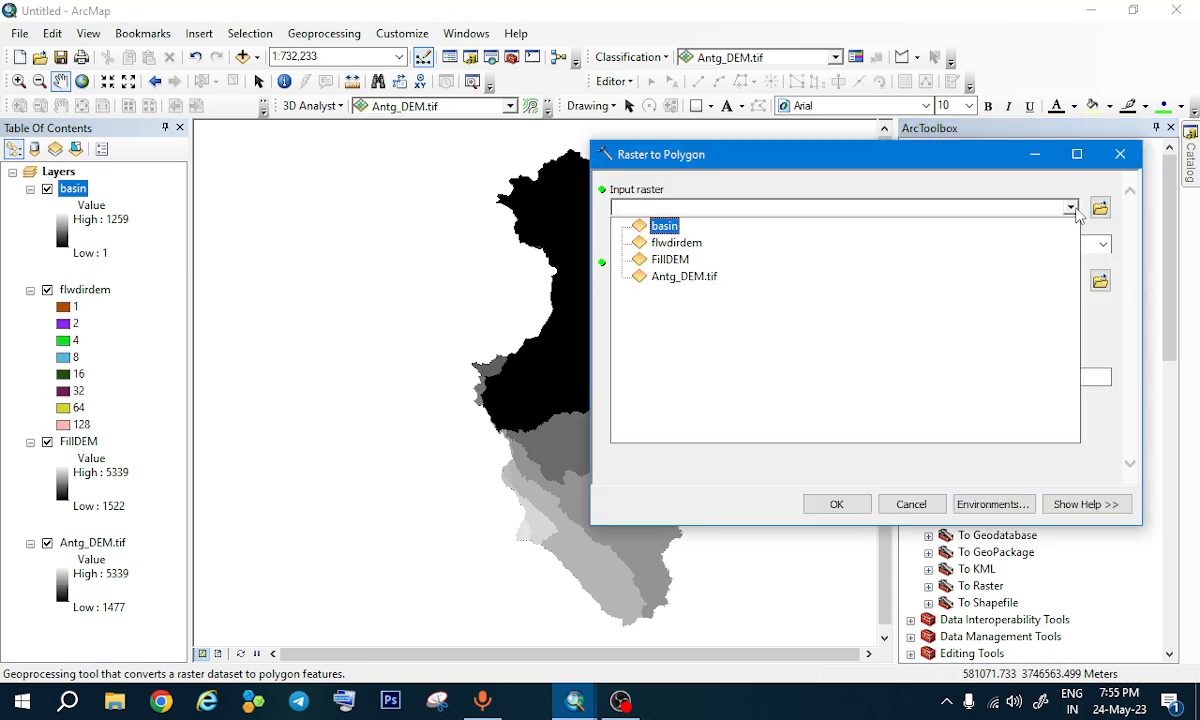
{"action": "left_click", "coordinate": [665, 227]}
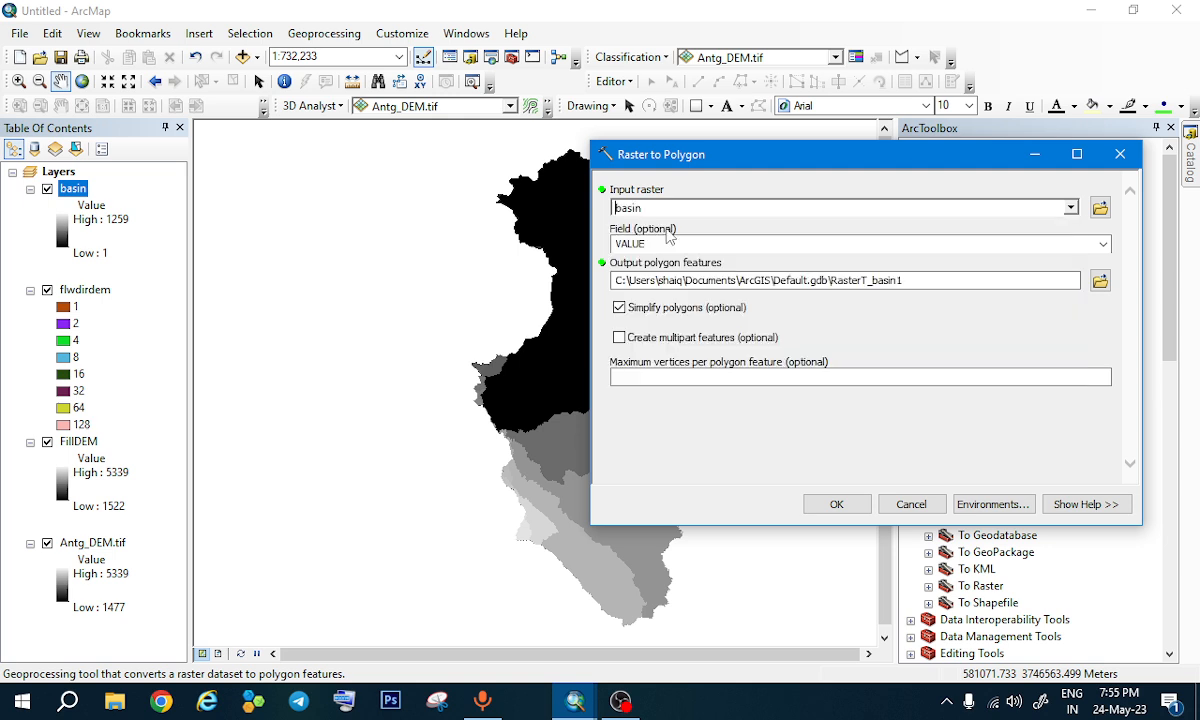
Step: Save the output polygon features as basinpolygon in the files folder and run the conversion
{"action": "left_click", "coordinate": [1099, 281]}
{"action": "type", "text": "basinpolygon"}
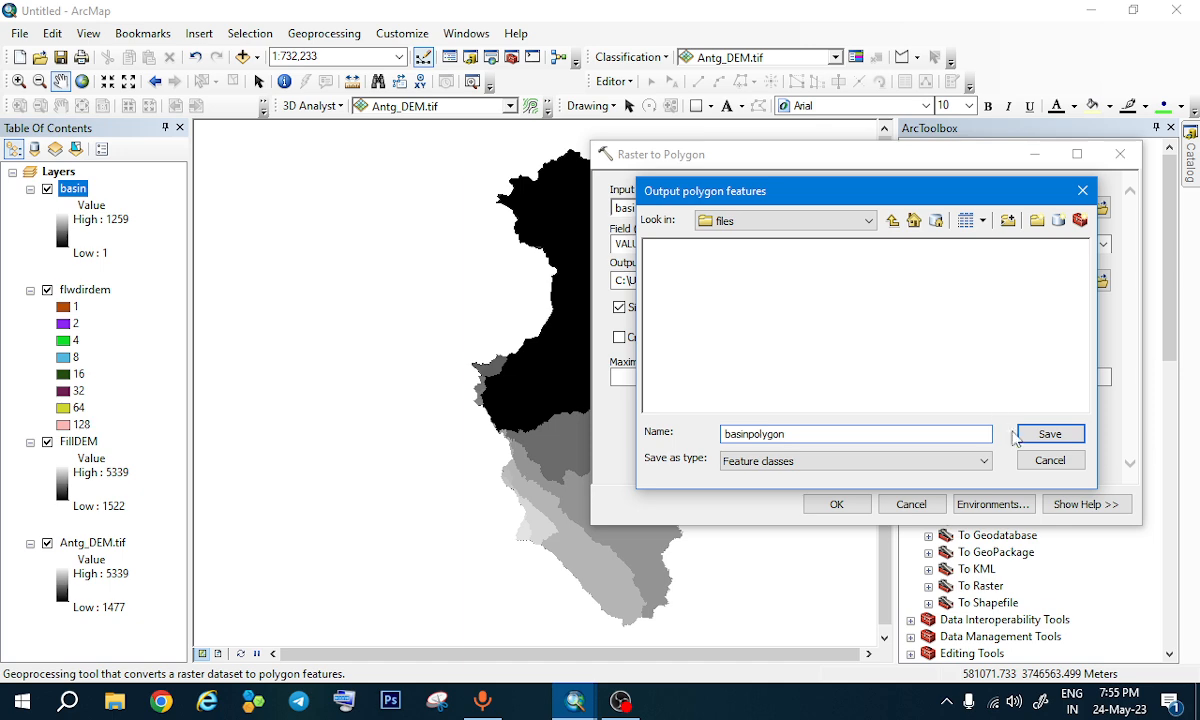
{"action": "left_click", "coordinate": [1048, 434]}
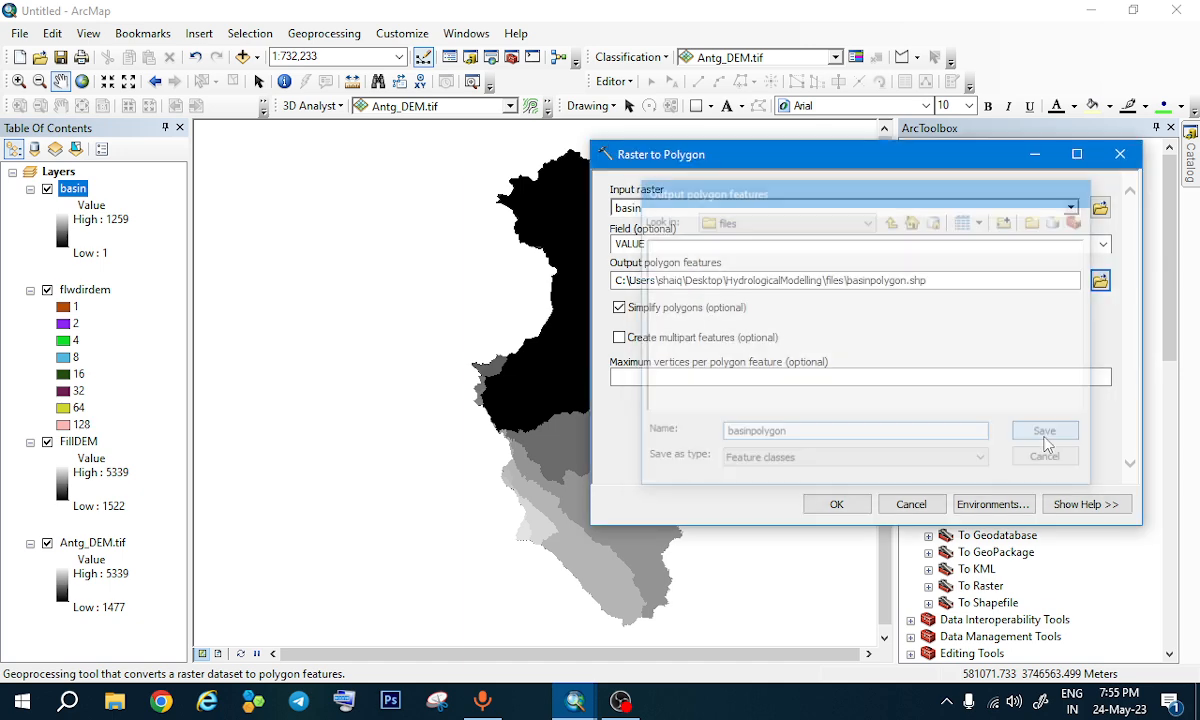
{"action": "left_click", "coordinate": [838, 505]}
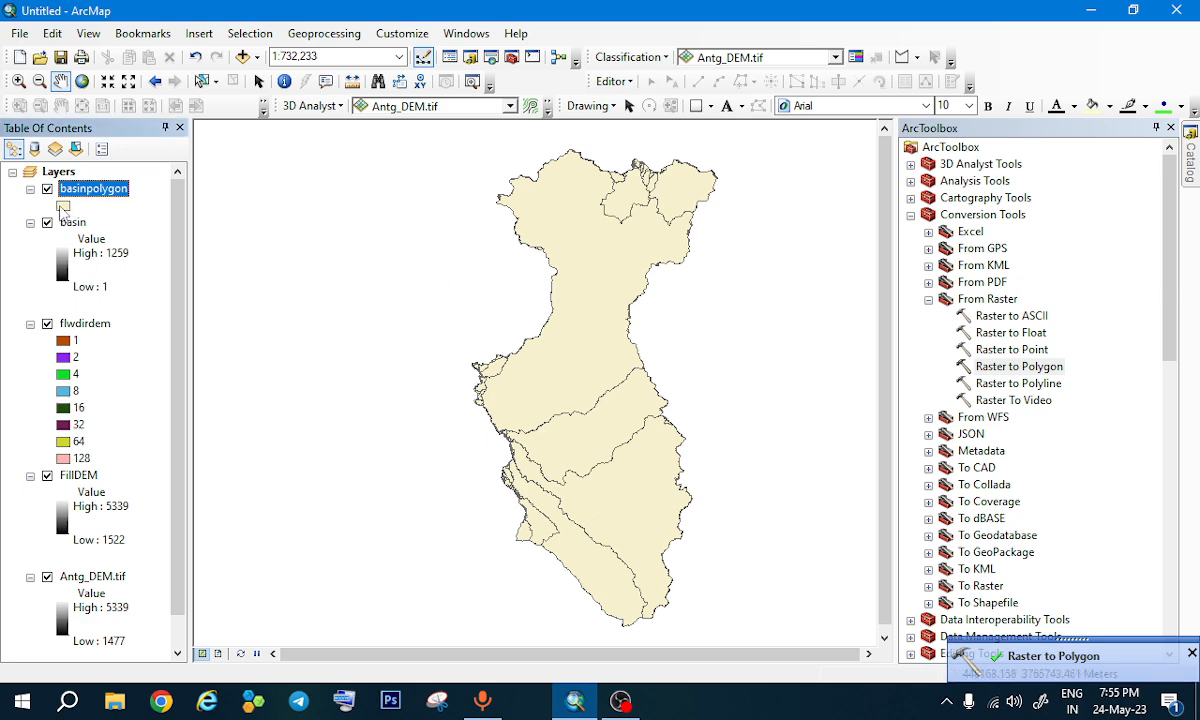
Step: Change the basinpolygon layer's symbol to a hollow fill with only the outlines drawn
{"action": "left_click", "coordinate": [63, 205]}
{"action": "left_click", "coordinate": [386, 388]}
{"action": "left_click", "coordinate": [687, 603]}
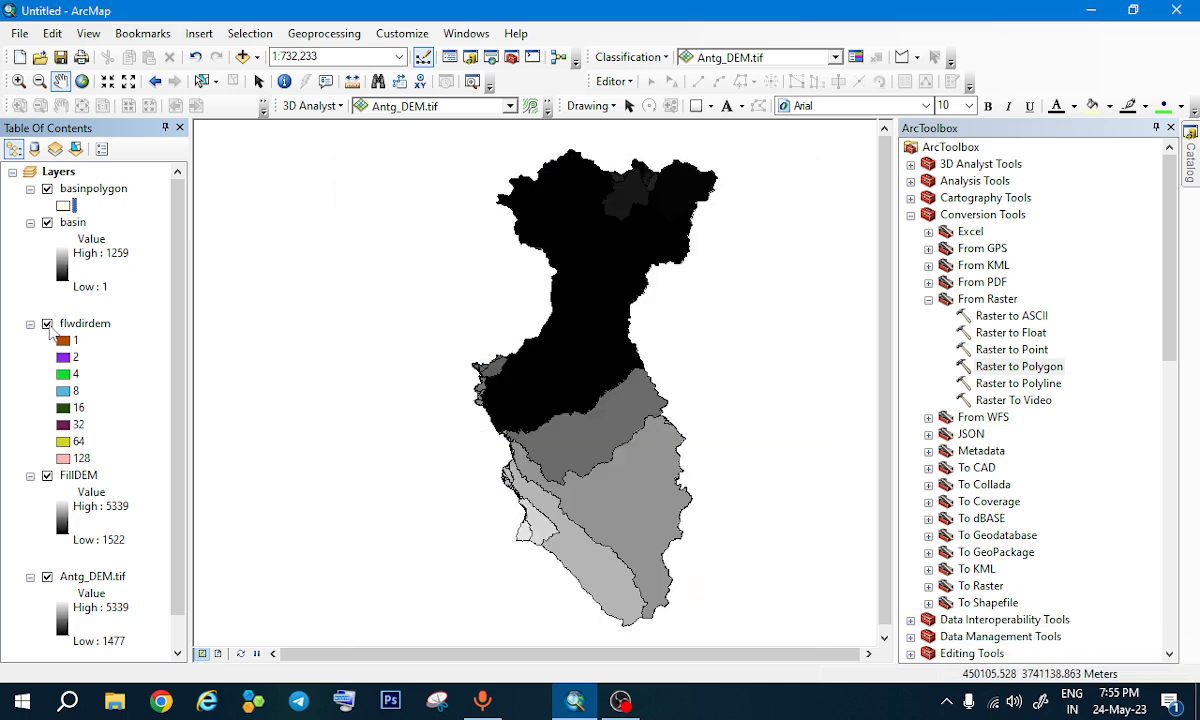
Step: Hide the flwdirdem, basin, FillDEM and Antg_DEM.tif layers, leaving only the basin outlines displayed
{"action": "left_click", "coordinate": [47, 324]}
{"action": "left_click", "coordinate": [47, 222]}
{"action": "left_click", "coordinate": [47, 476]}
{"action": "left_click", "coordinate": [47, 577]}
{"action": "scroll", "coordinate": [58, 572], "scroll_direction": "down", "scroll_amount": 2}
{"action": "scroll", "coordinate": [536, 356], "scroll_direction": "down", "scroll_amount": 1}
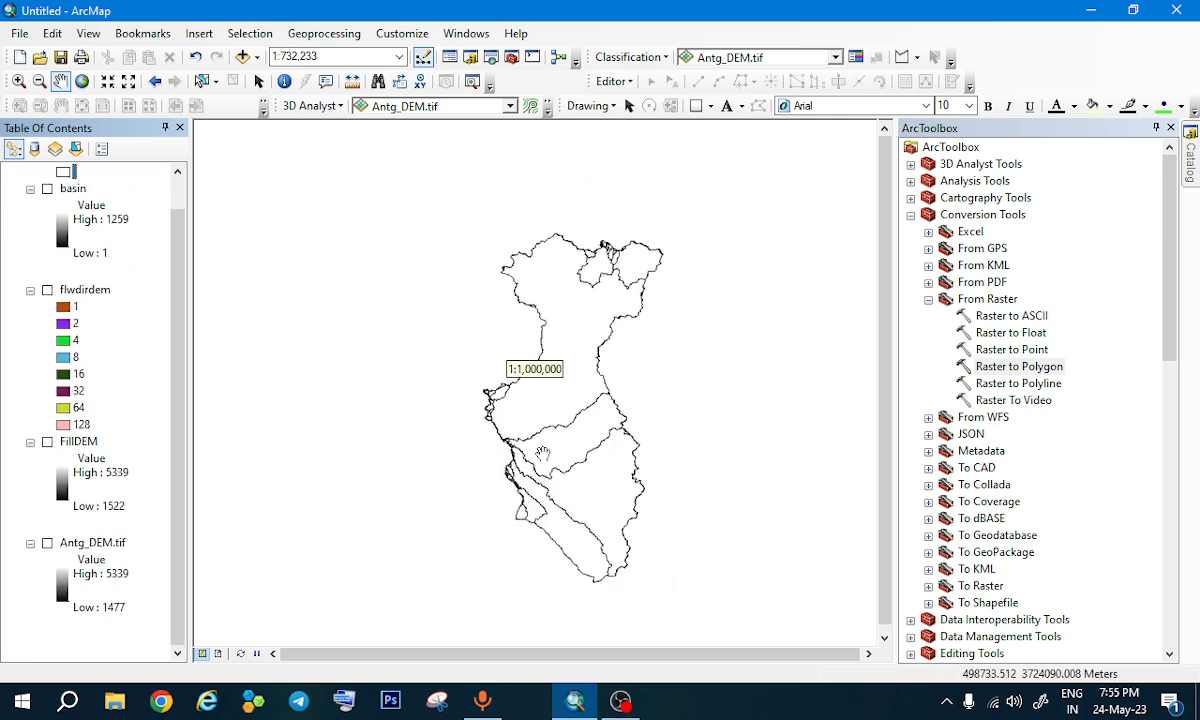
{"action": "left_click_drag", "start_coordinate": [683, 375], "coordinate": [665, 364]}
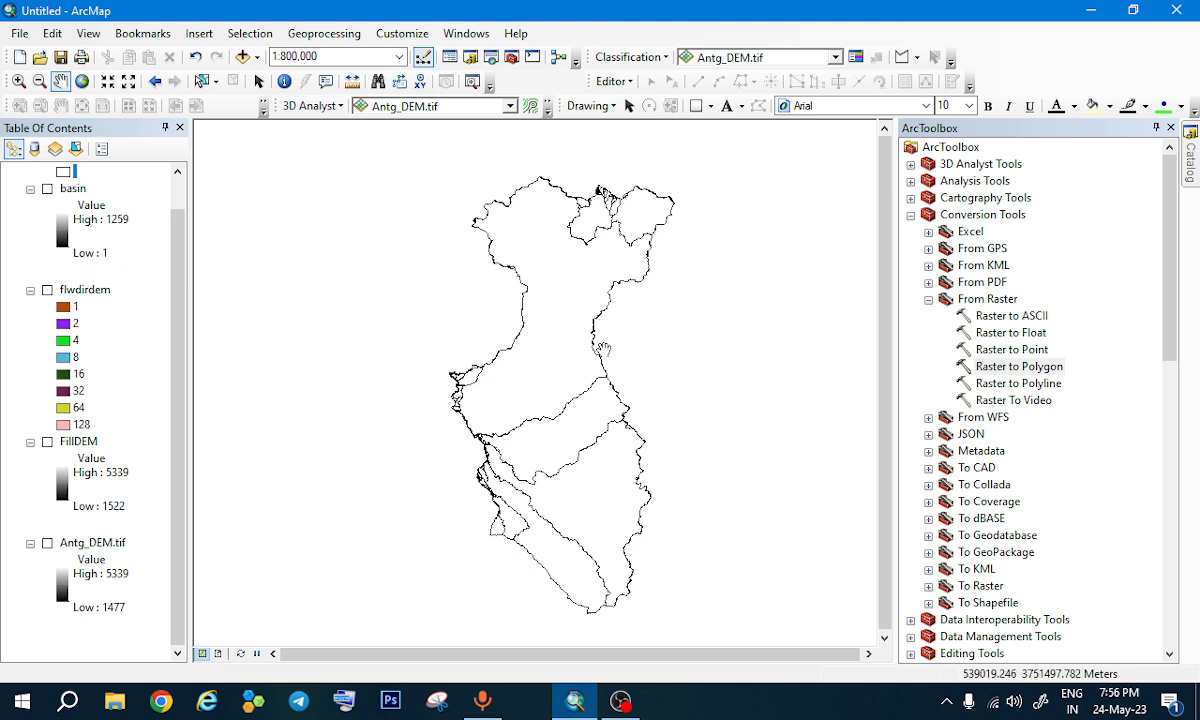
Step: Select the elongated basin polygon directly south of the large northern basin
{"action": "left_click", "coordinate": [201, 81]}
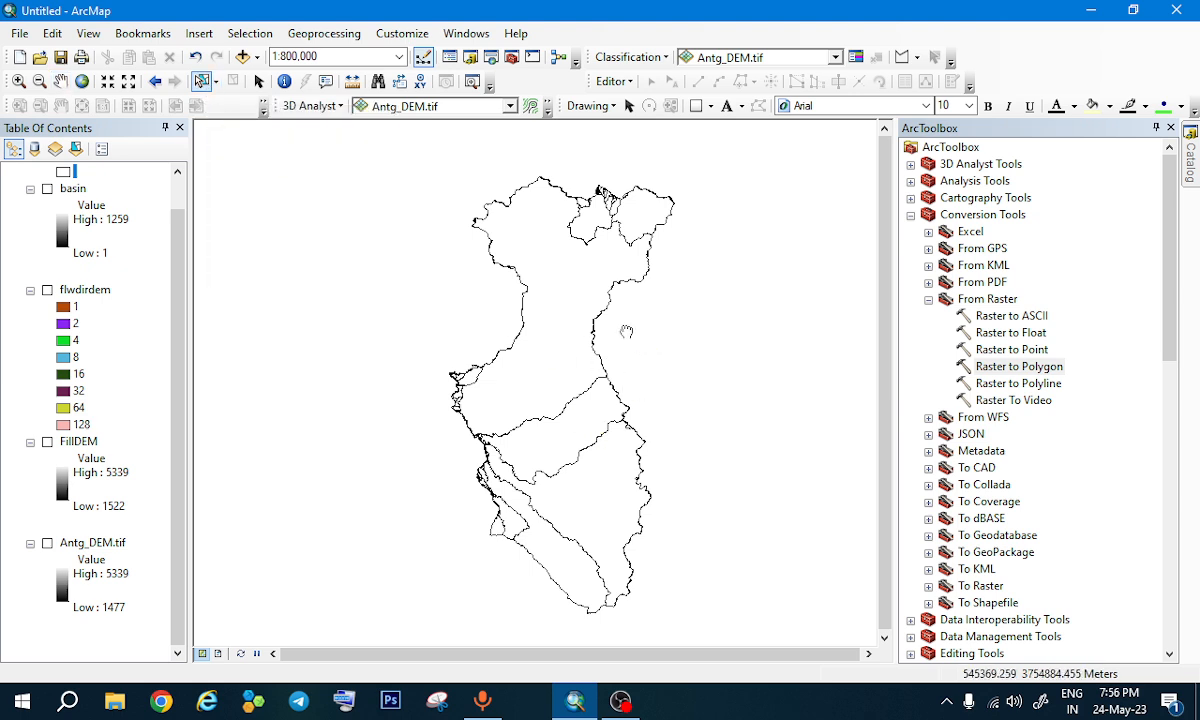
{"action": "left_click_drag", "start_coordinate": [632, 336], "coordinate": [564, 308]}
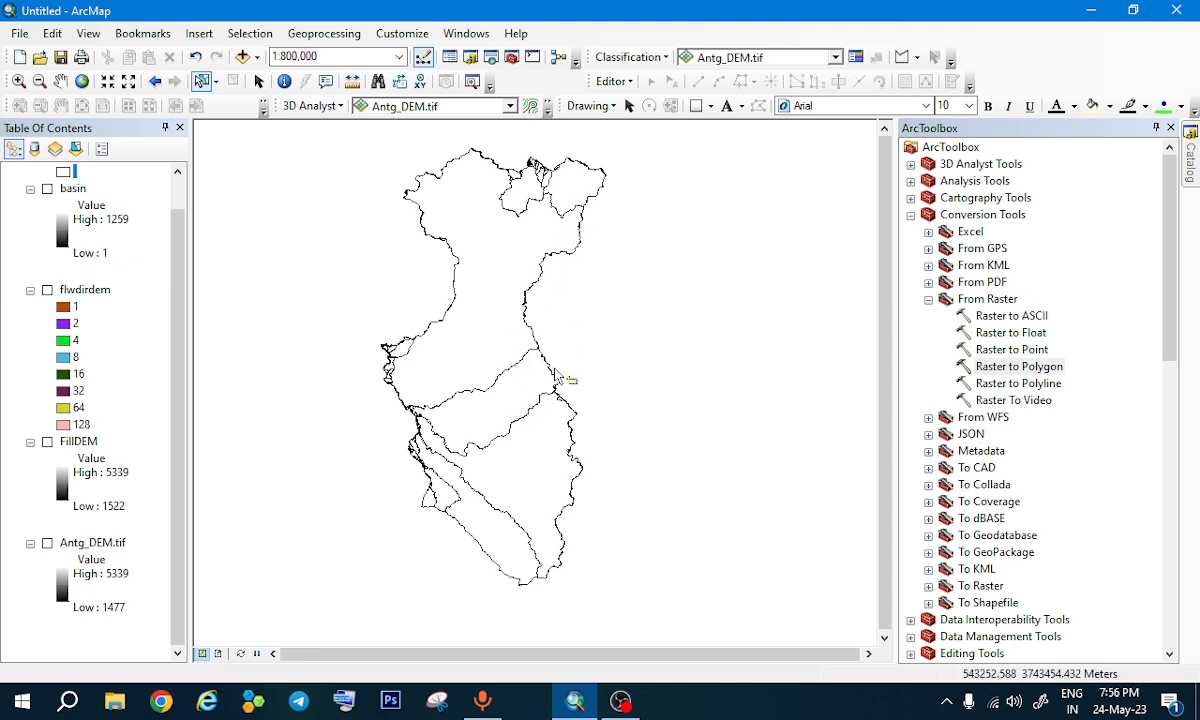
{"action": "left_click", "coordinate": [458, 393]}
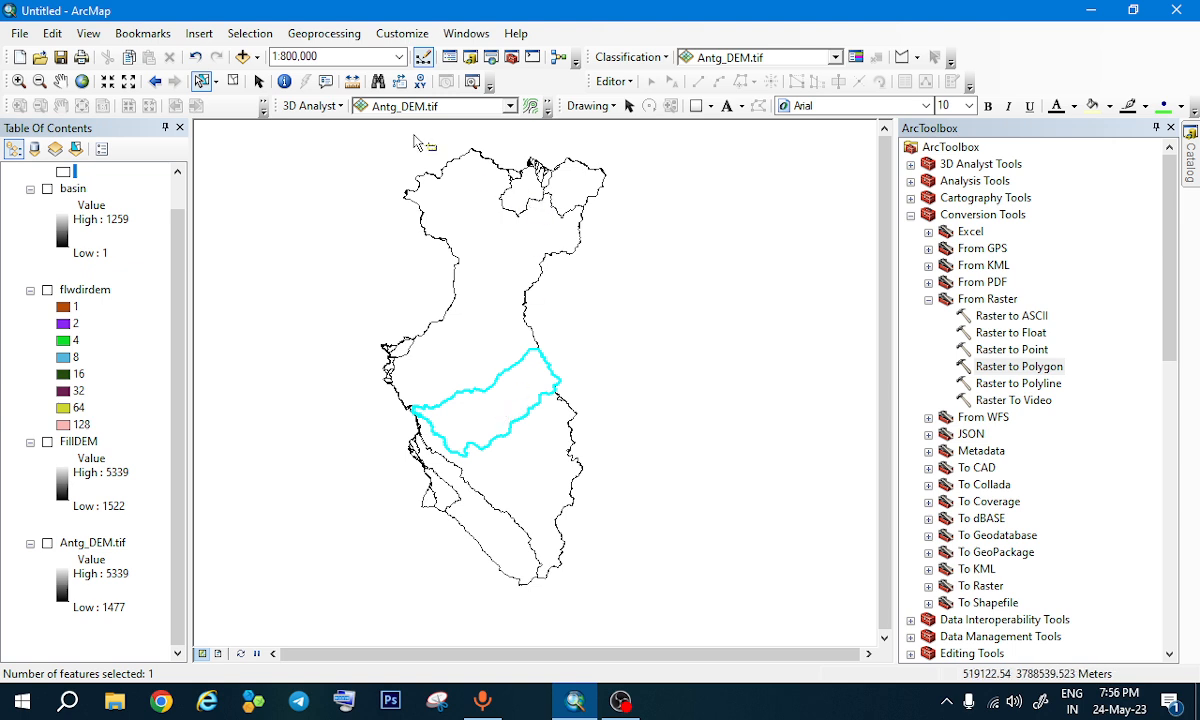
Step: Run Clip with basinpolygon as both input and clip features, saving the selected basin as StudyArea in the files folder
{"action": "left_click", "coordinate": [300, 40]}
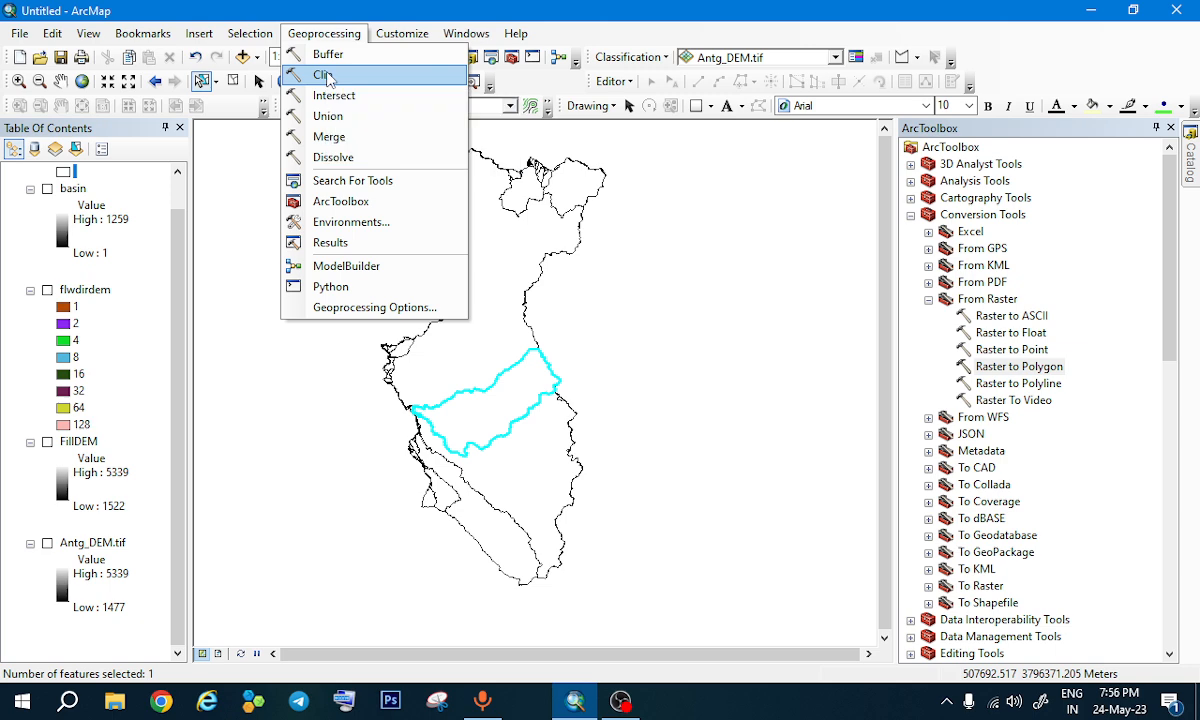
{"action": "left_click", "coordinate": [310, 76]}
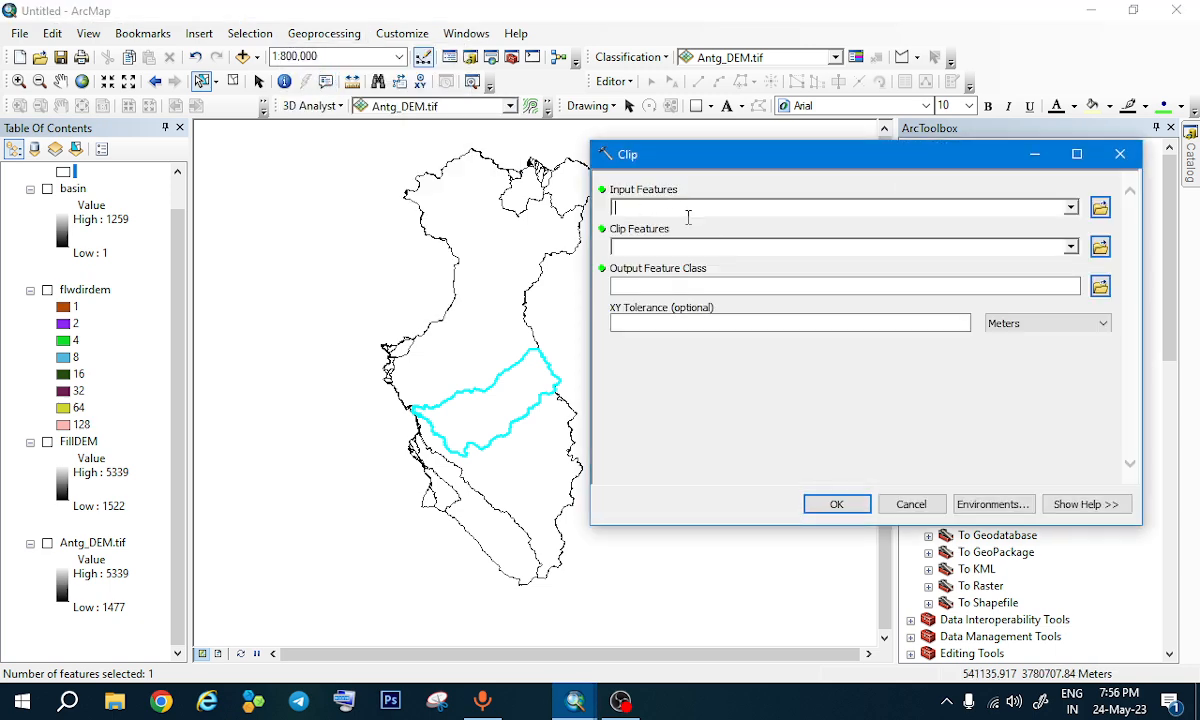
{"action": "left_click", "coordinate": [1068, 208]}
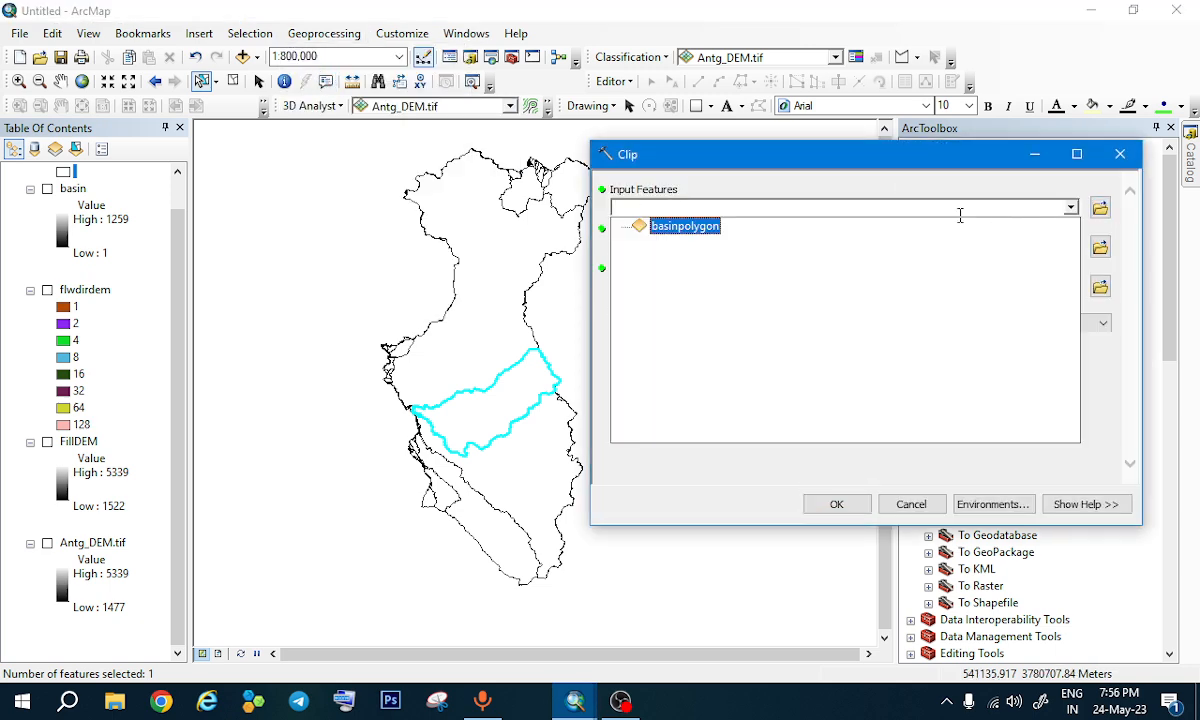
{"action": "left_click", "coordinate": [690, 226]}
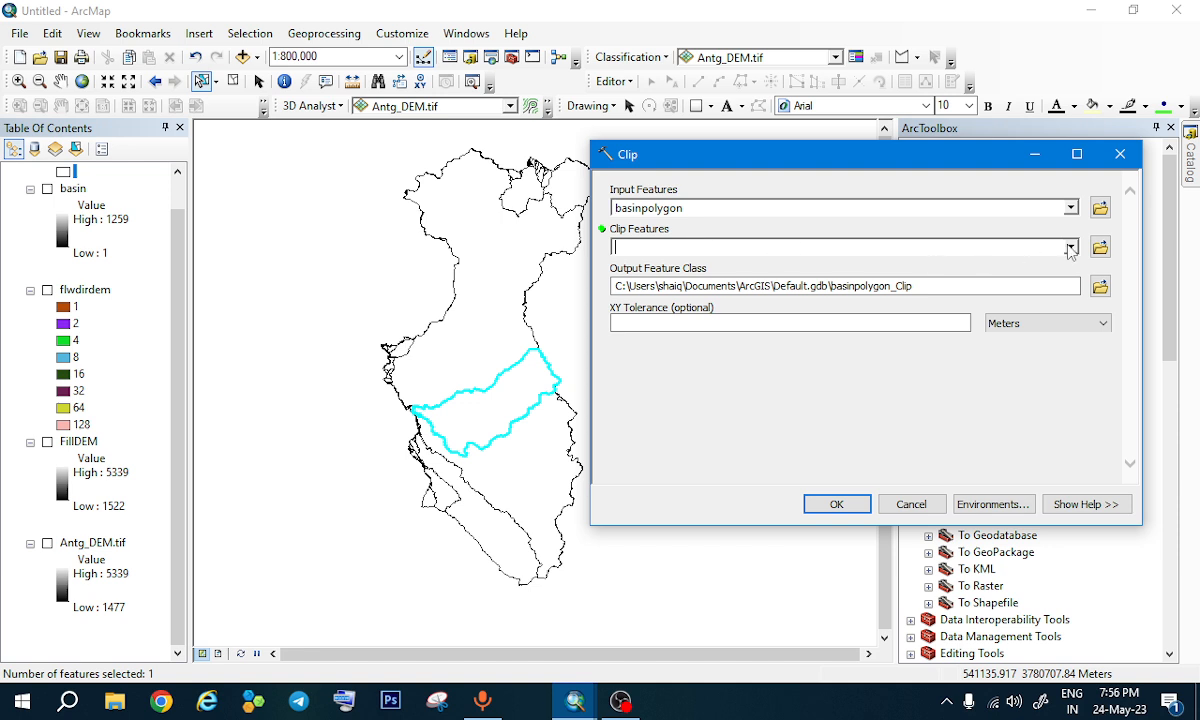
{"action": "left_click", "coordinate": [1069, 248]}
{"action": "left_click", "coordinate": [700, 266]}
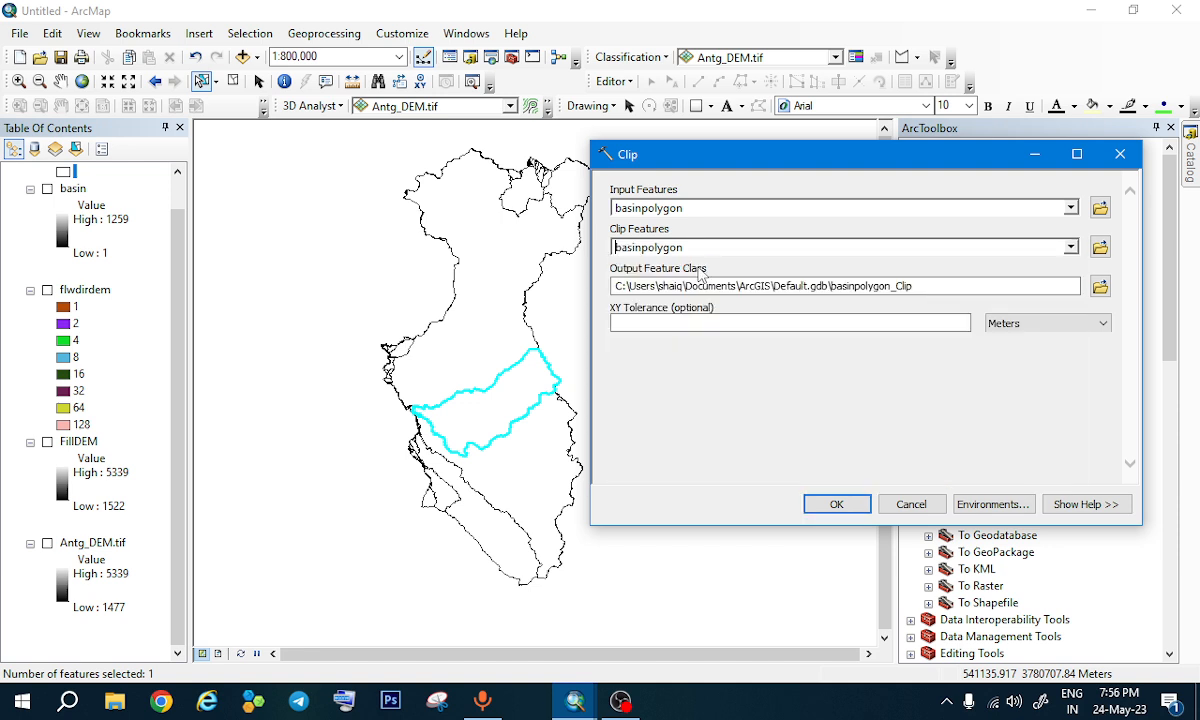
{"action": "left_click", "coordinate": [1102, 288]}
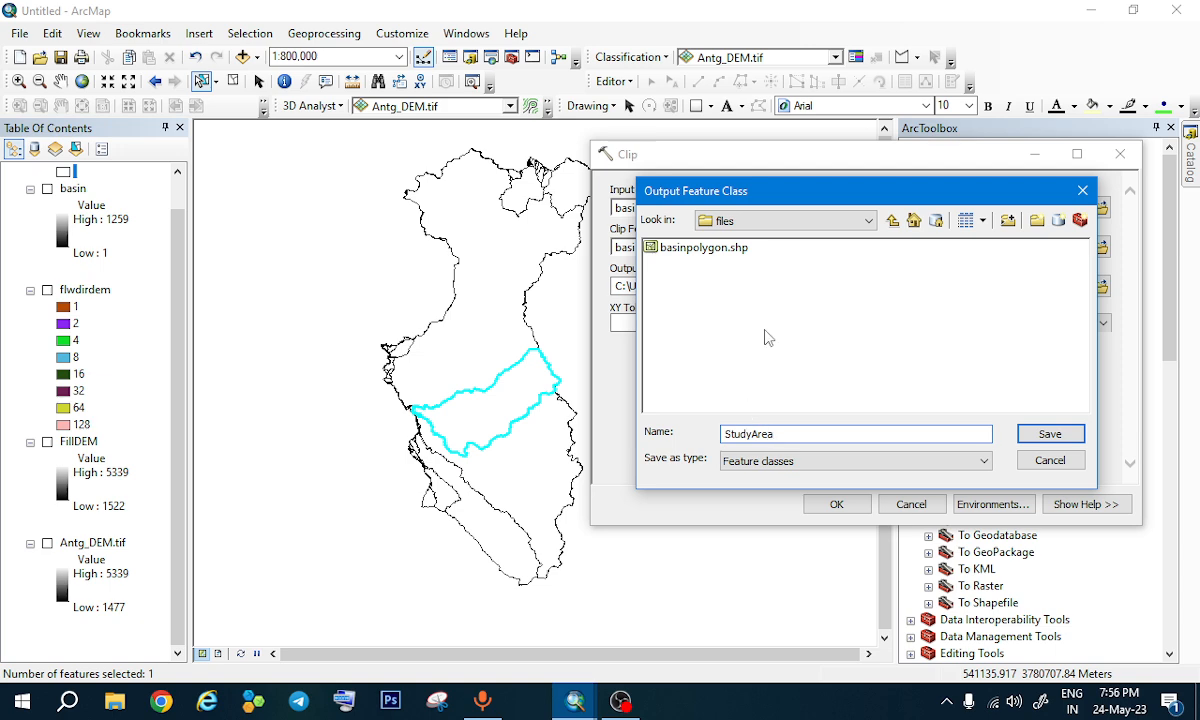
{"action": "left_click", "coordinate": [1047, 434]}
{"action": "left_click", "coordinate": [837, 505]}
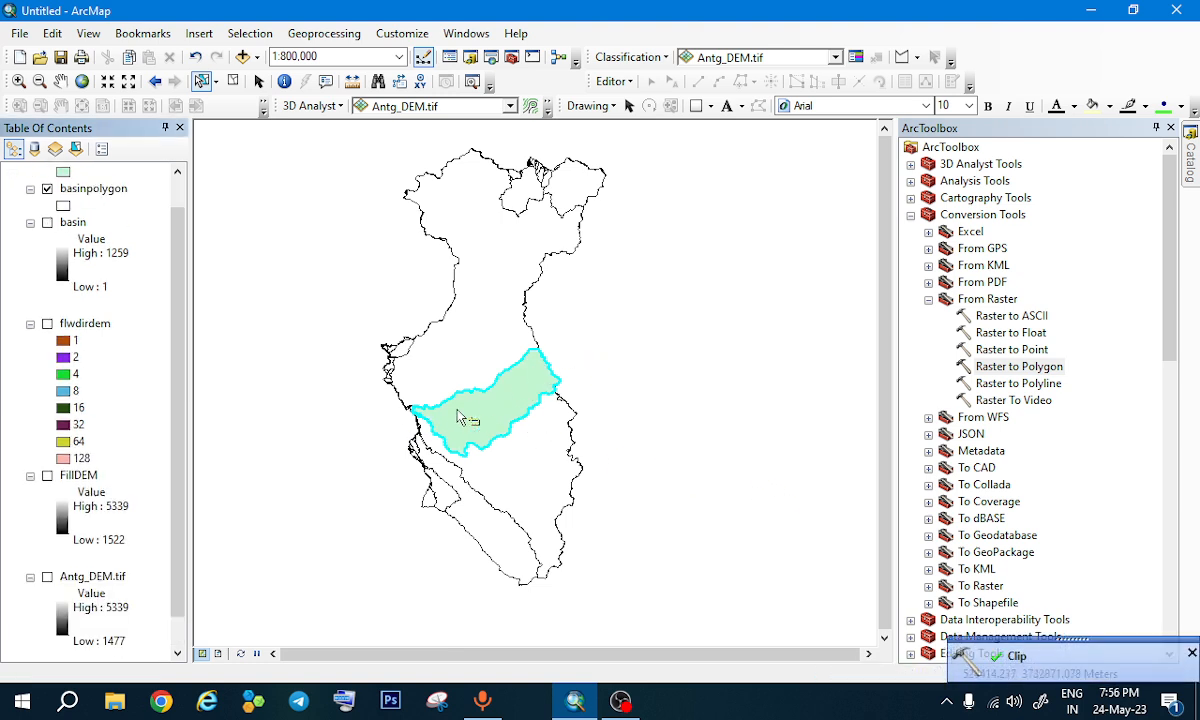
Step: Hide the basinpolygon layer so only the clipped study area is displayed
{"action": "left_click", "coordinate": [47, 189]}
{"action": "scroll", "coordinate": [492, 410], "scroll_direction": "up", "scroll_amount": 1}
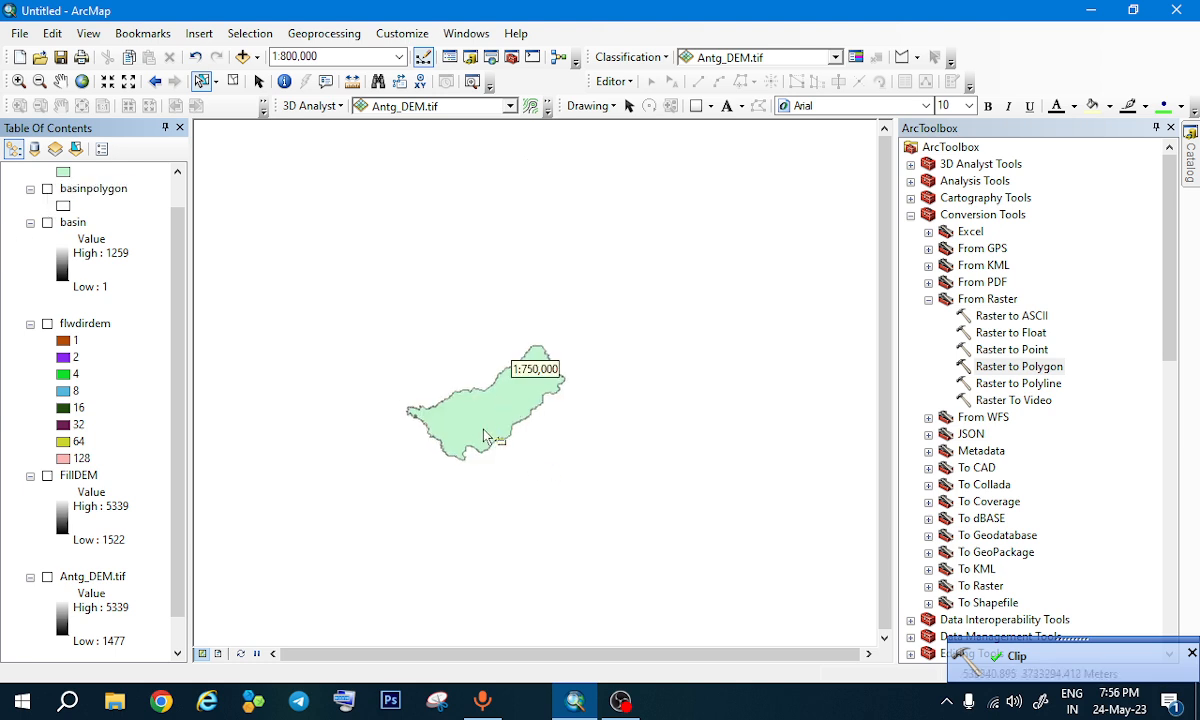
{"action": "scroll", "coordinate": [548, 418], "scroll_direction": "up", "scroll_amount": 2}
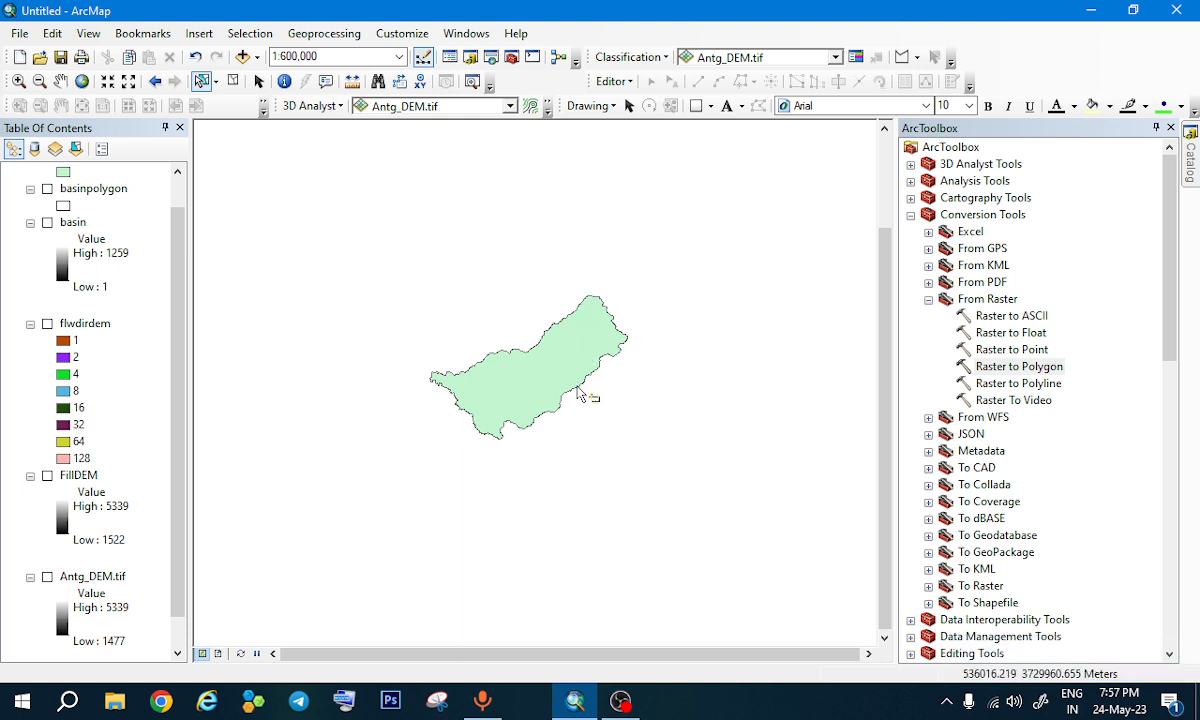
{"action": "left_click_drag", "start_coordinate": [529, 370], "coordinate": [551, 347]}
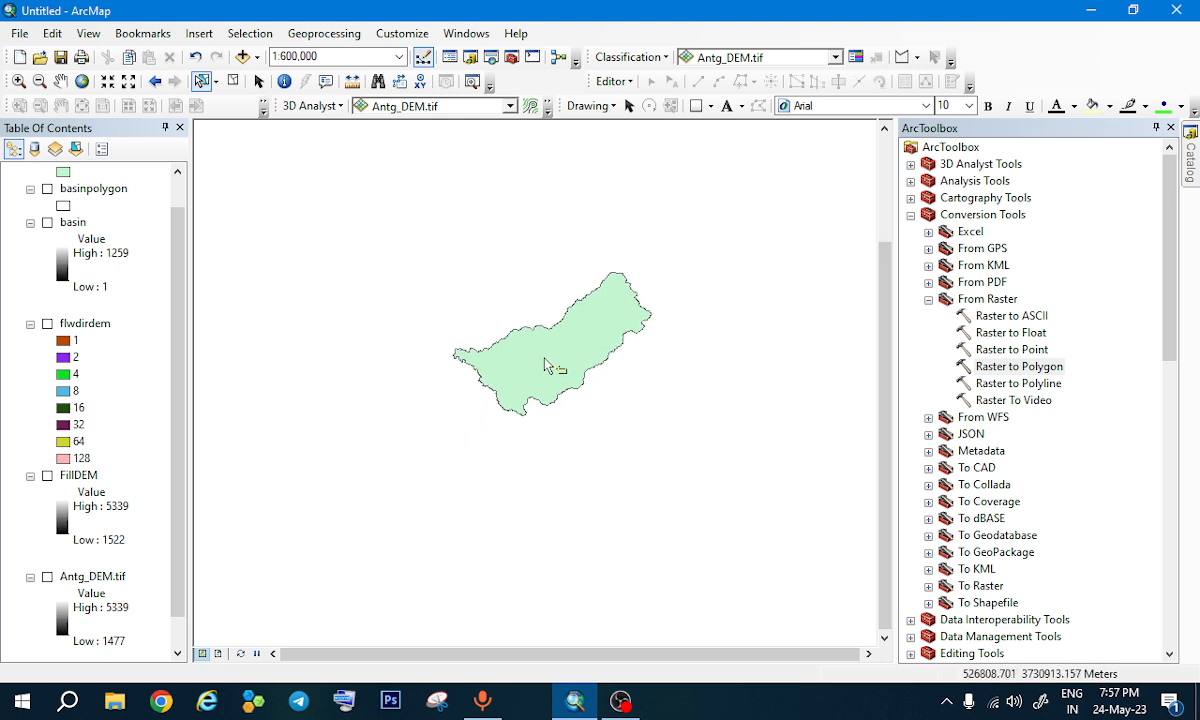
Step: Turn on the Antg_DEM.tif layer beneath the study area polygon
{"action": "scroll", "coordinate": [106, 445], "scroll_direction": "down", "scroll_amount": 1}
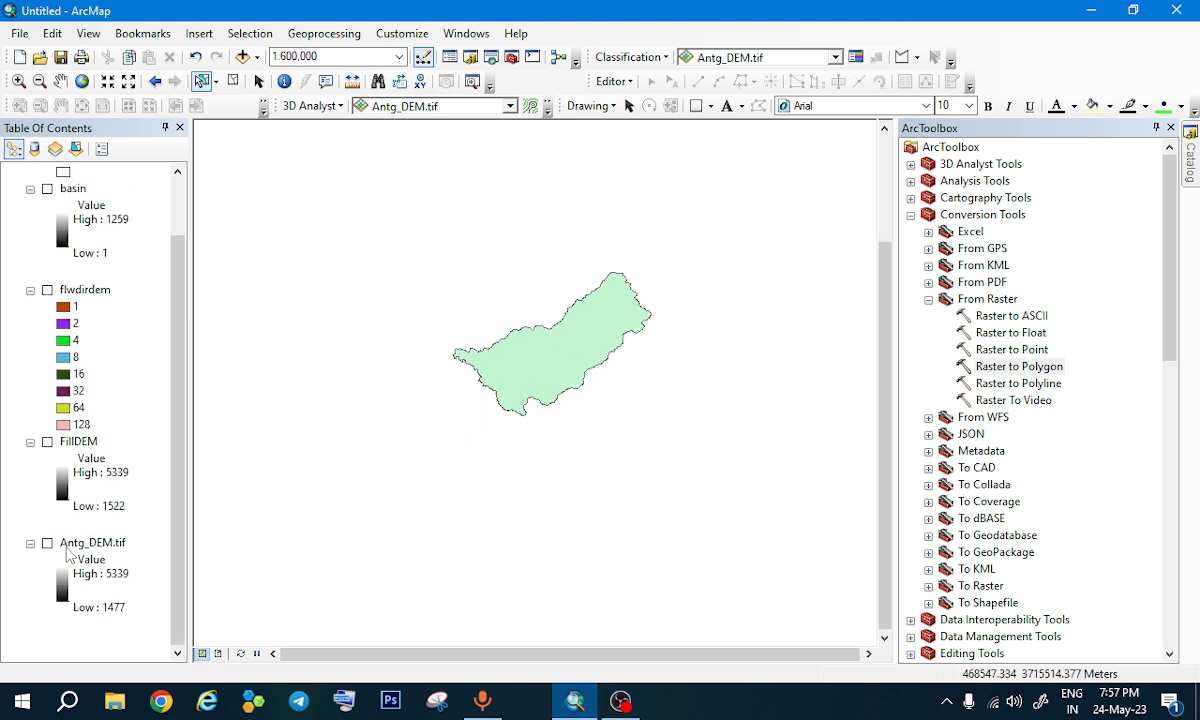
{"action": "left_click_drag", "start_coordinate": [571, 367], "coordinate": [528, 448]}
{"action": "scroll", "coordinate": [528, 448], "scroll_direction": "down", "scroll_amount": 1}
{"action": "scroll", "coordinate": [559, 414], "scroll_direction": "up", "scroll_amount": 2}
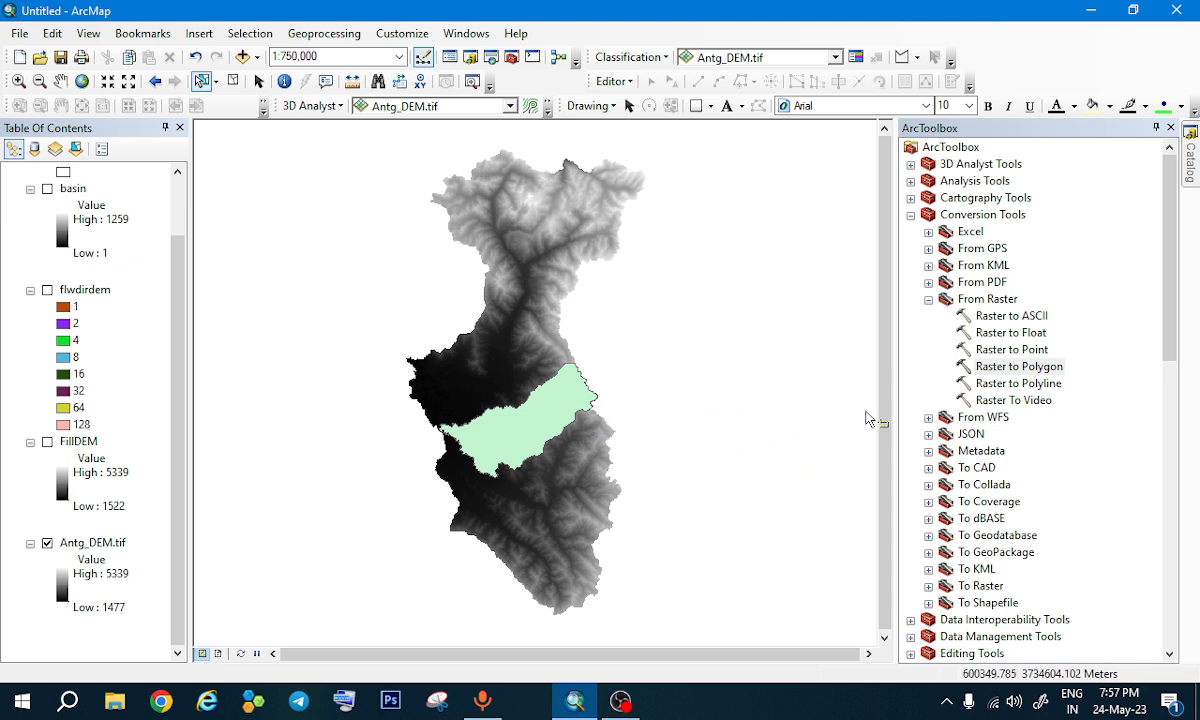
{"action": "scroll", "coordinate": [922, 464], "scroll_direction": "down", "scroll_amount": 1}
{"action": "scroll", "coordinate": [692, 468], "scroll_direction": "down", "scroll_amount": 1}
{"action": "scroll", "coordinate": [620, 460], "scroll_direction": "up", "scroll_amount": 1}
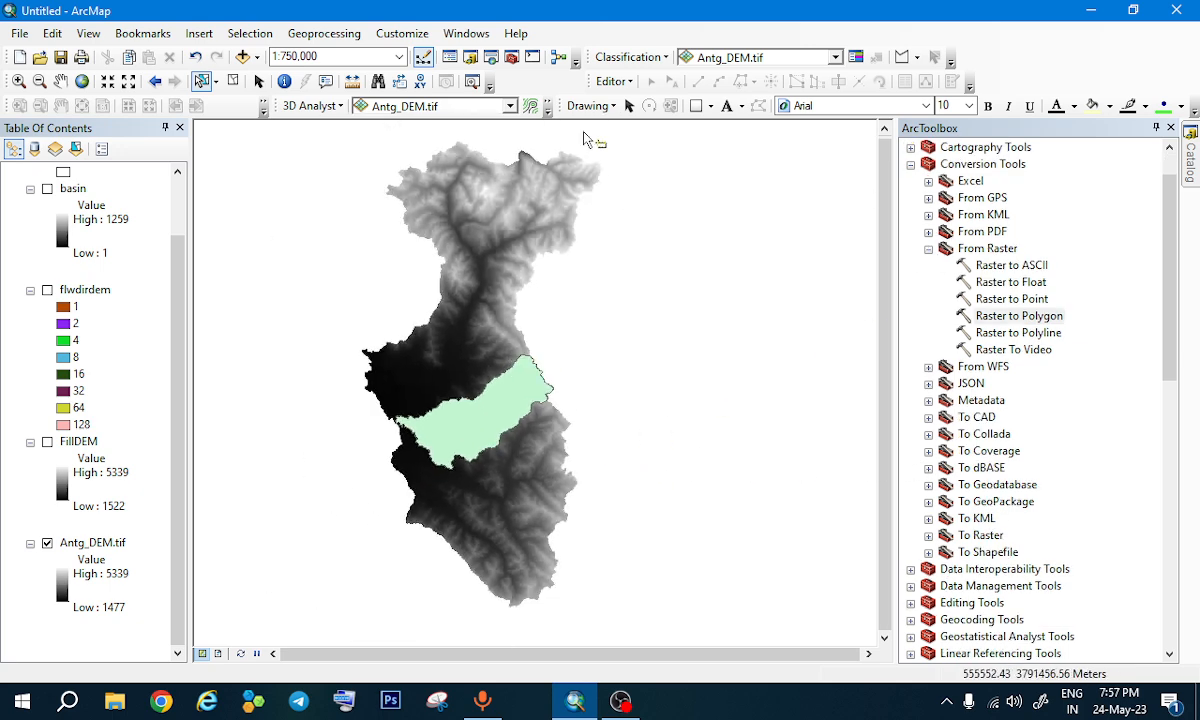
Step: Run Extract by Mask on Antg_DEM.tif with StudyArea as the mask, saving the output raster as StudyAreaDEM in the files folder
{"action": "scroll", "coordinate": [946, 388], "scroll_direction": "down", "scroll_amount": 9}
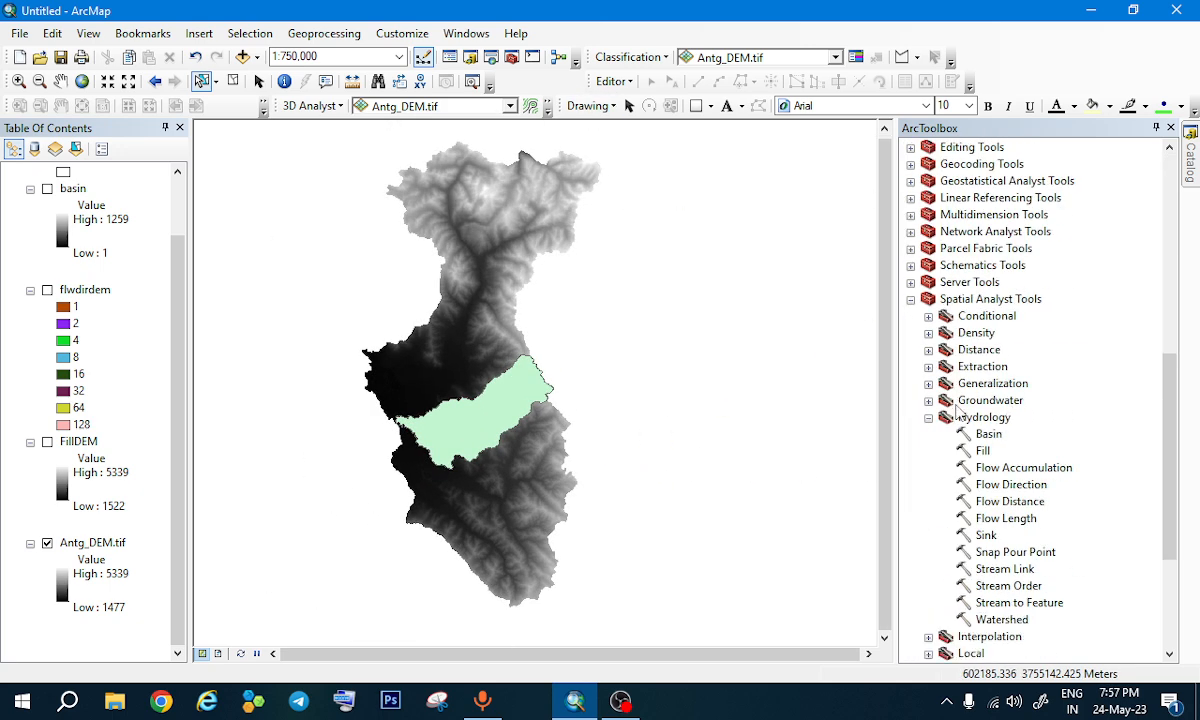
{"action": "left_click", "coordinate": [984, 420]}
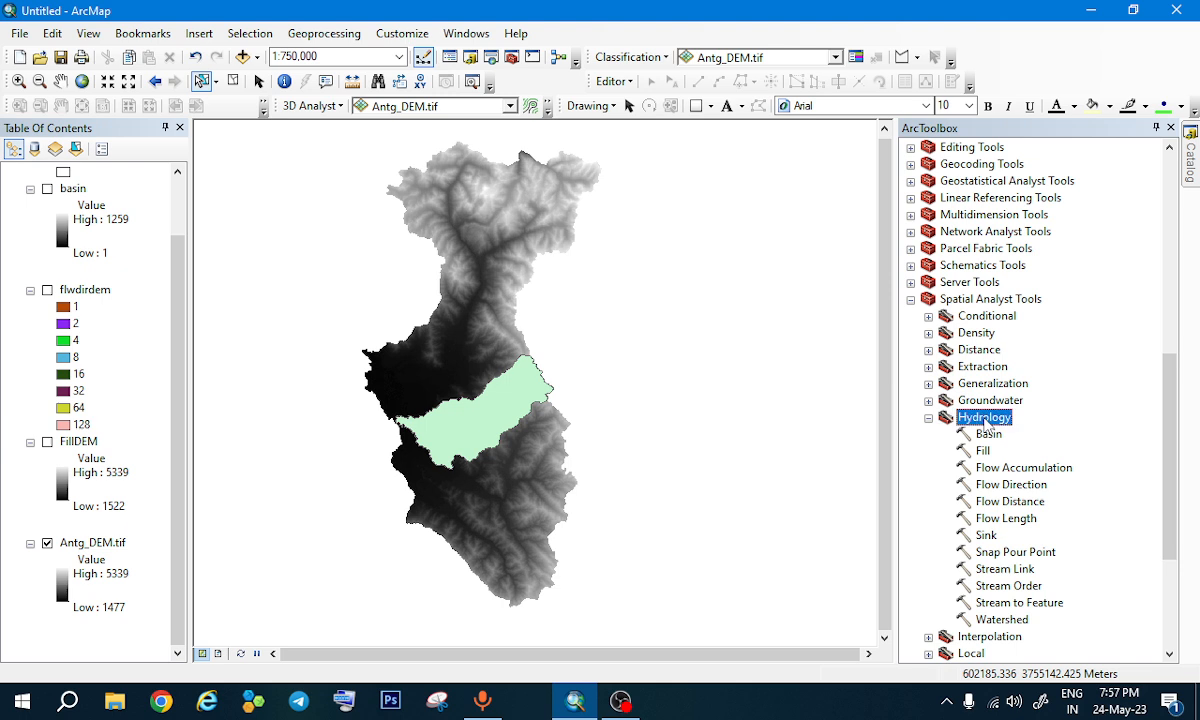
{"action": "left_click", "coordinate": [973, 300]}
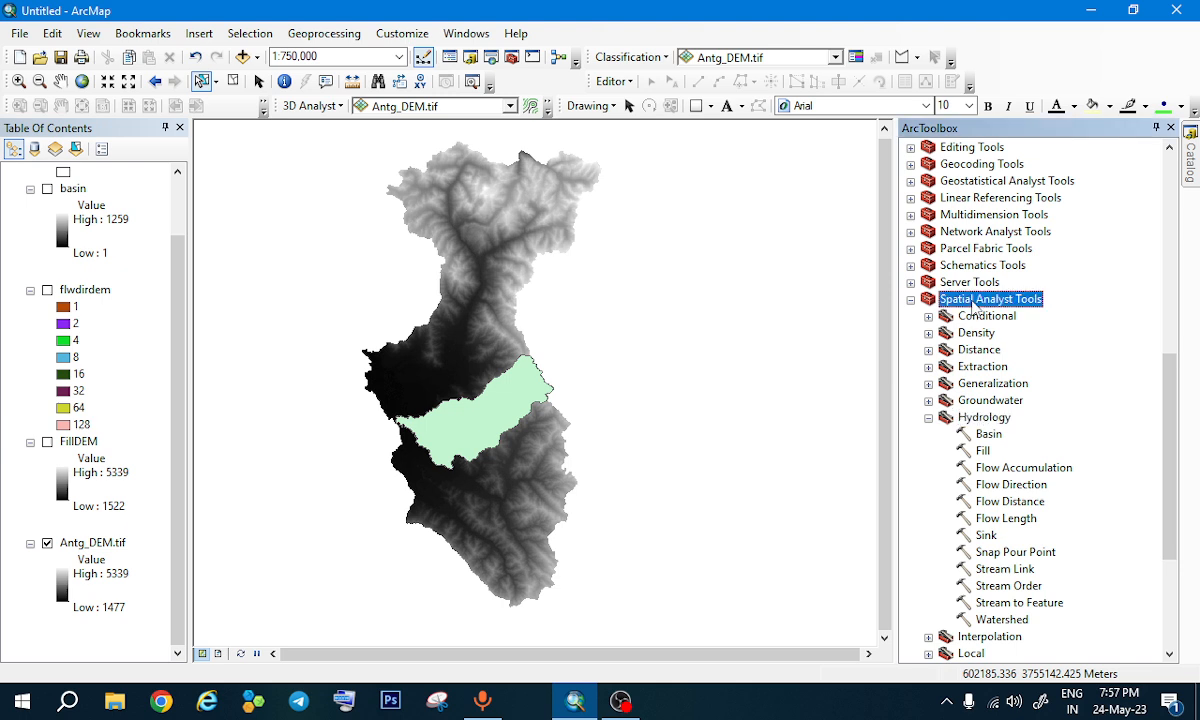
{"action": "left_click", "coordinate": [928, 367]}
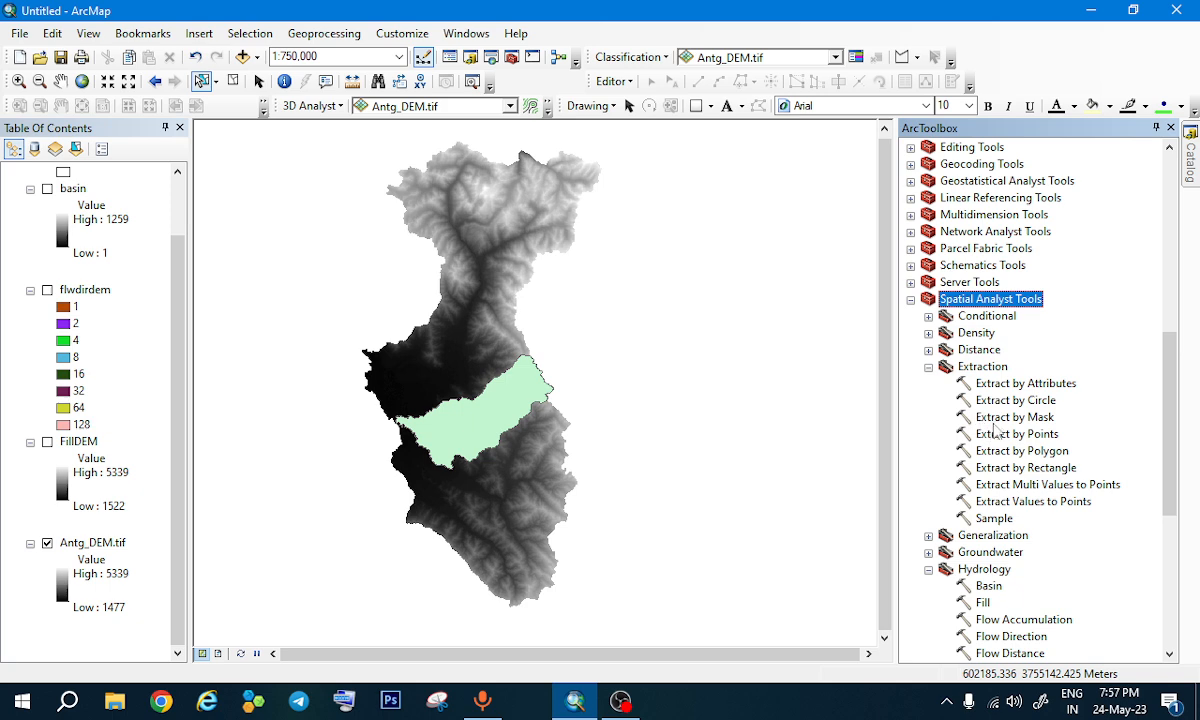
{"action": "double_click", "coordinate": [996, 419]}
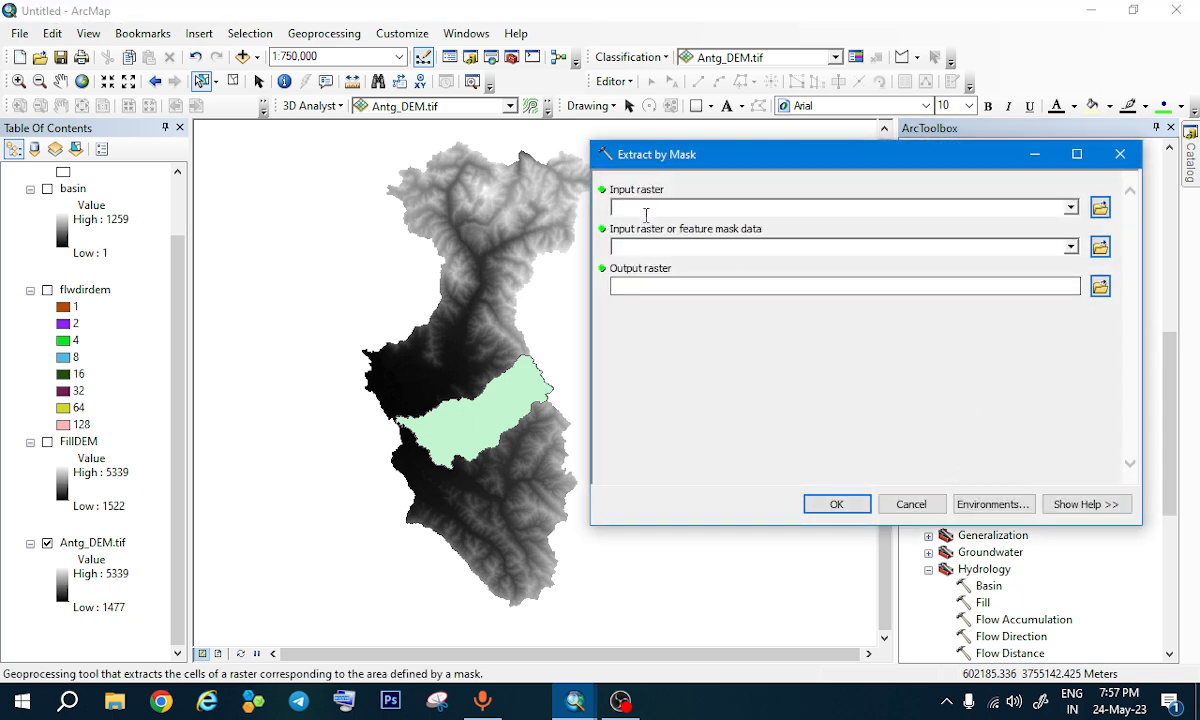
{"action": "left_click", "coordinate": [1070, 207]}
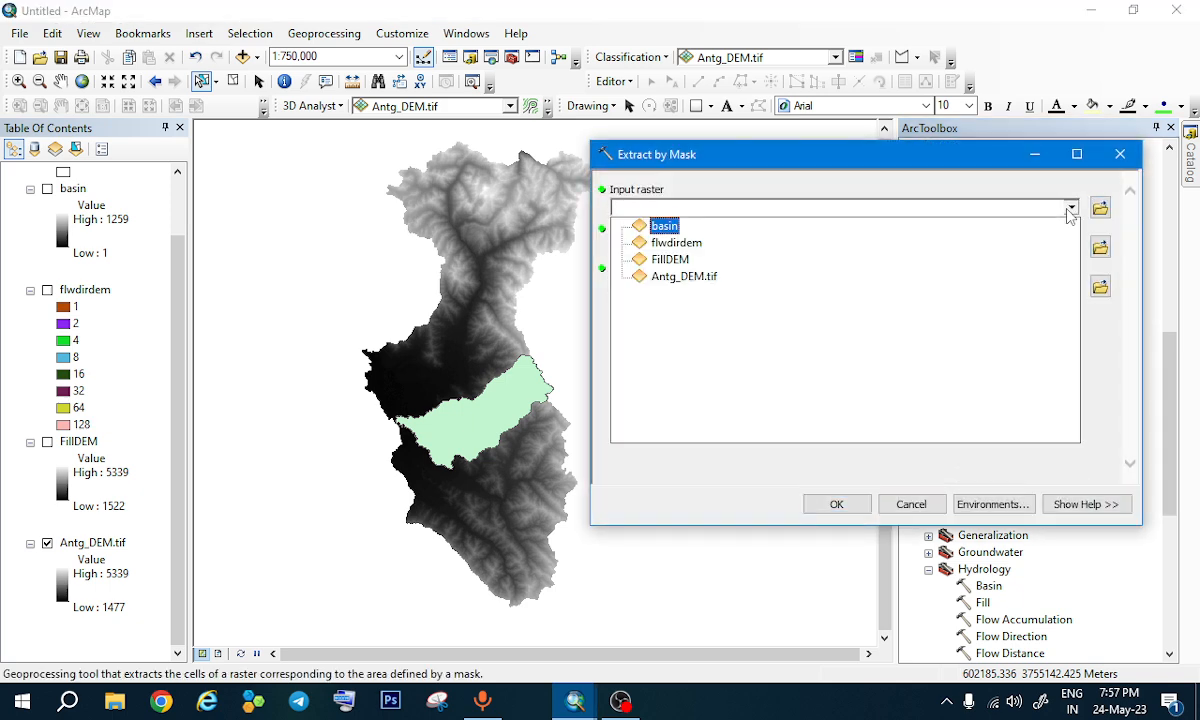
{"action": "left_click", "coordinate": [677, 277]}
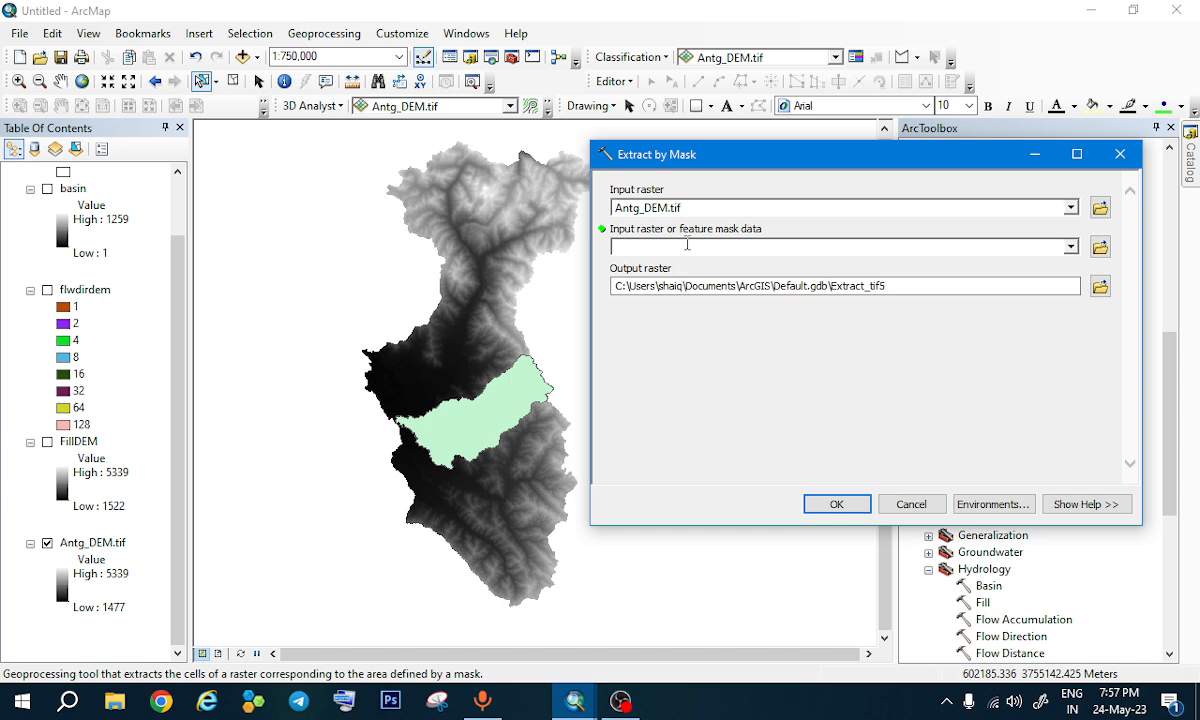
{"action": "left_click", "coordinate": [1070, 246]}
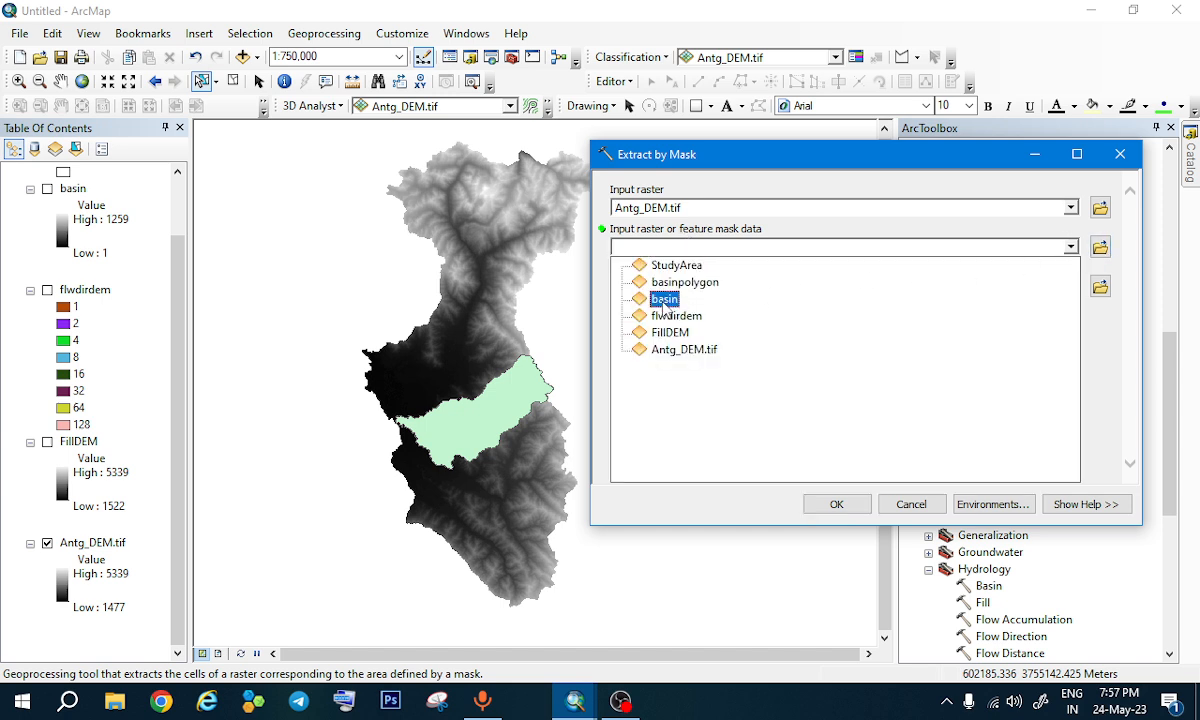
{"action": "scroll", "coordinate": [107, 314], "scroll_direction": "up", "scroll_amount": 2}
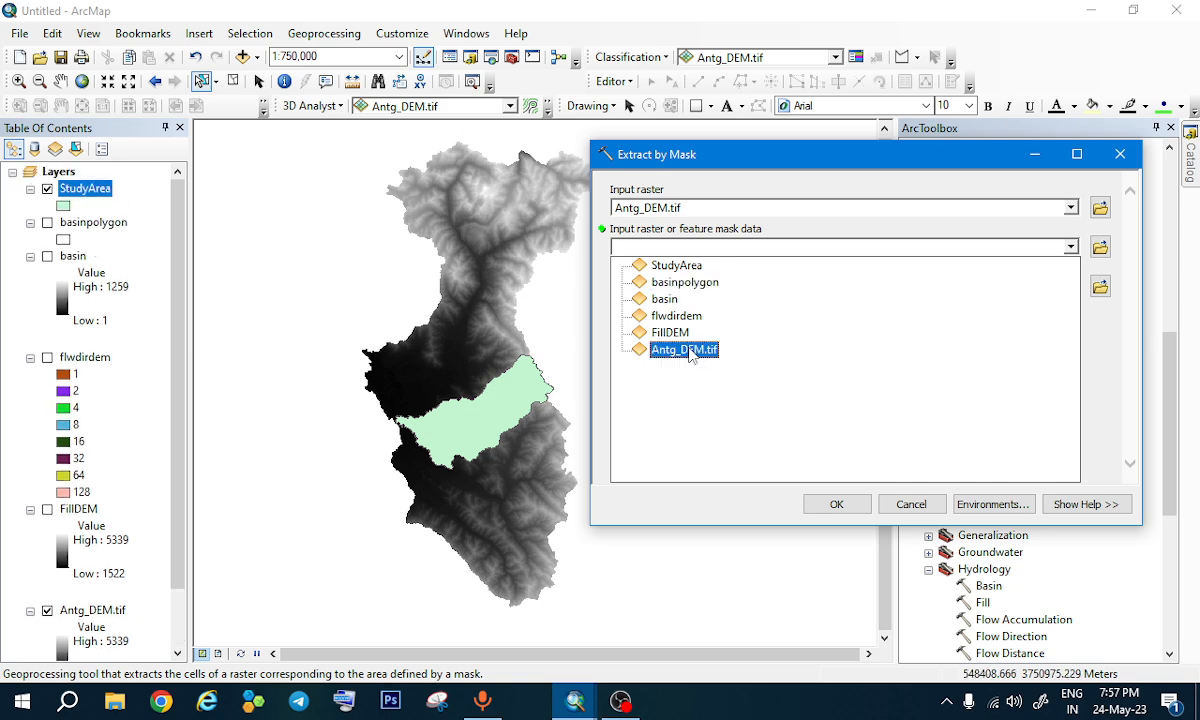
{"action": "left_click", "coordinate": [665, 265]}
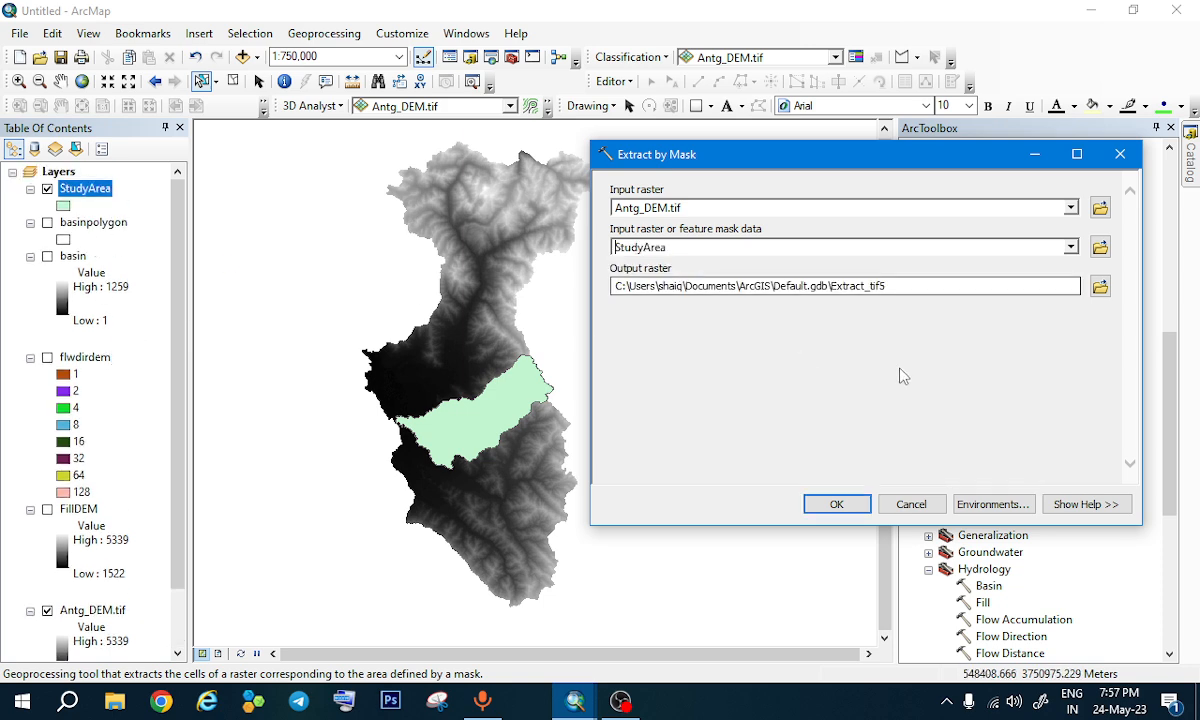
{"action": "left_click", "coordinate": [1099, 287]}
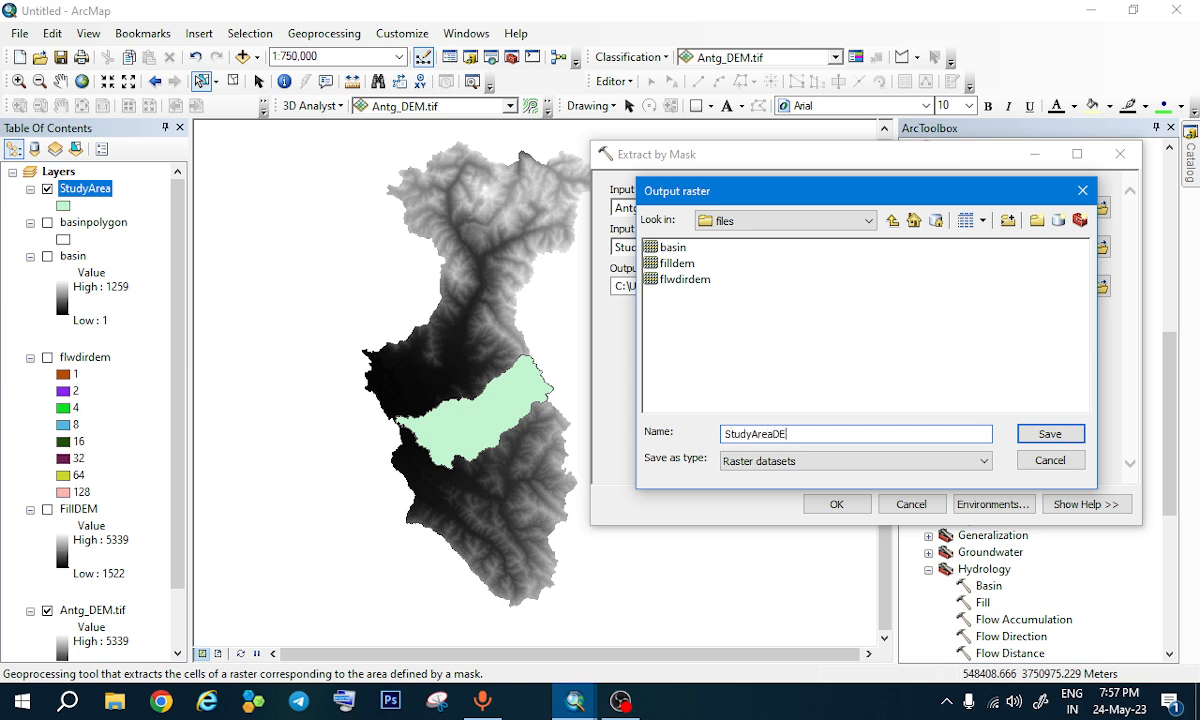
{"action": "left_click", "coordinate": [1050, 434]}
{"action": "left_click", "coordinate": [836, 504]}
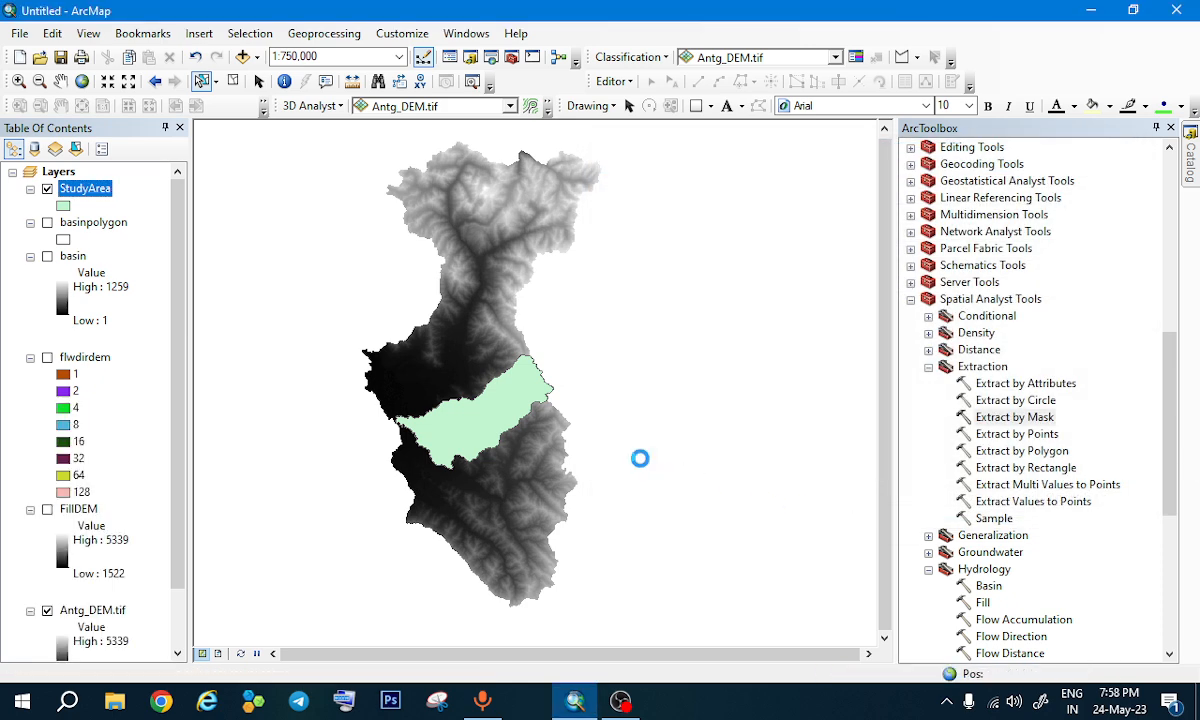
Step: Hide the Antg_DEM.tif layer and change the StudyArea polygon symbol to Hollow so the extracted DEM shows inside its outline
{"action": "scroll", "coordinate": [59, 522], "scroll_direction": "down", "scroll_amount": 3}
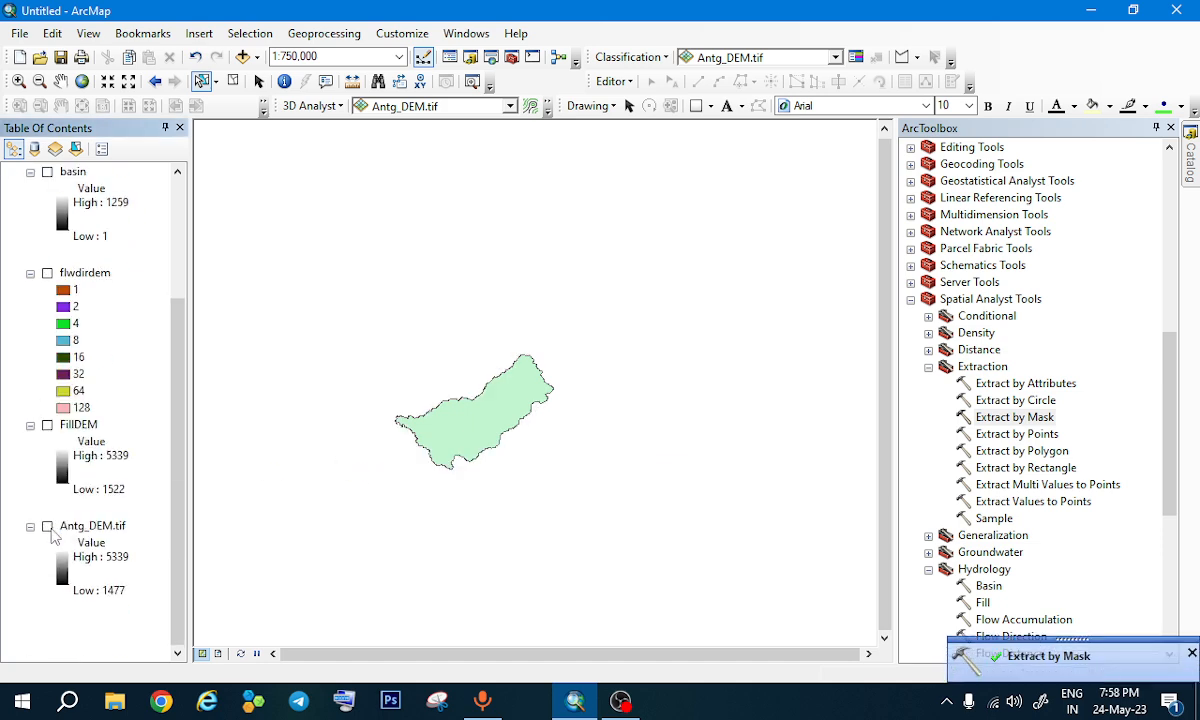
{"action": "scroll", "coordinate": [100, 380], "scroll_direction": "up", "scroll_amount": 3}
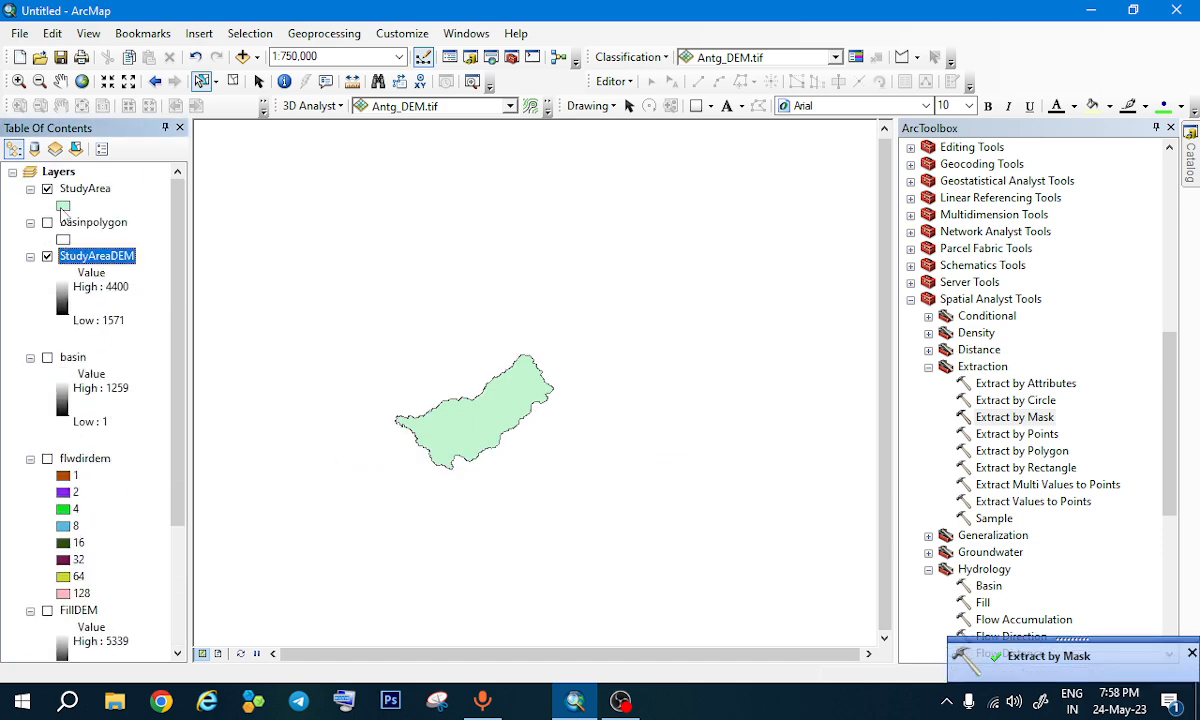
{"action": "left_click", "coordinate": [64, 207]}
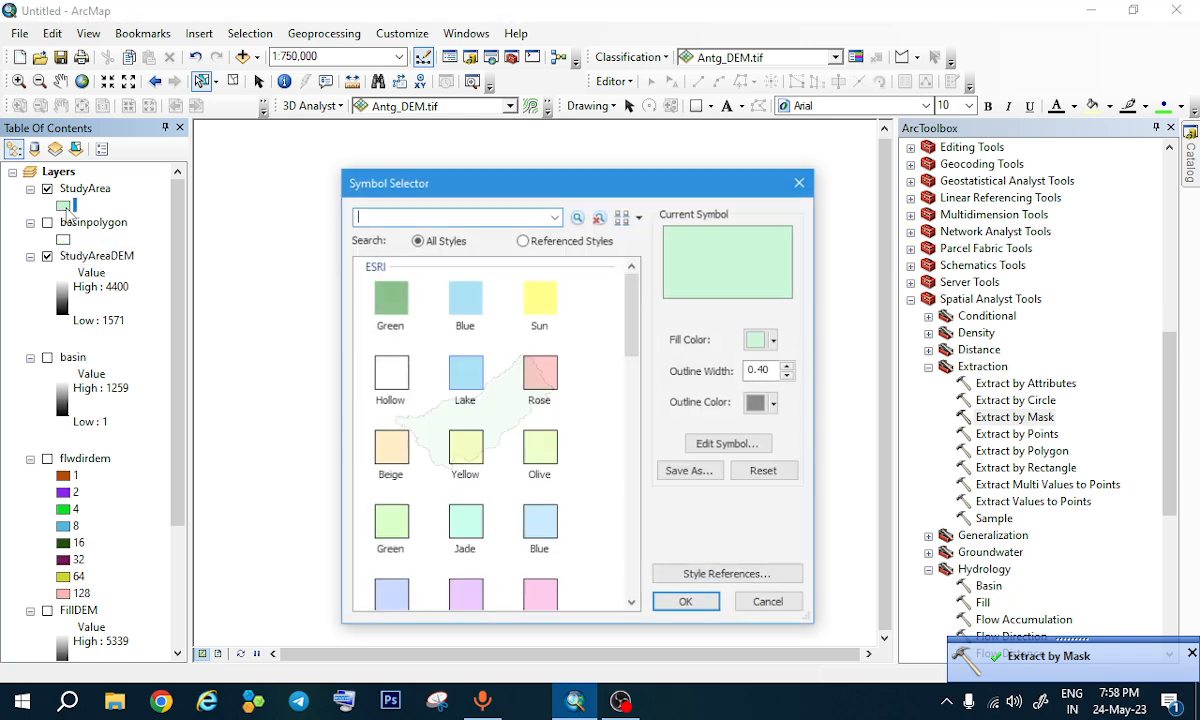
{"action": "left_click", "coordinate": [388, 390]}
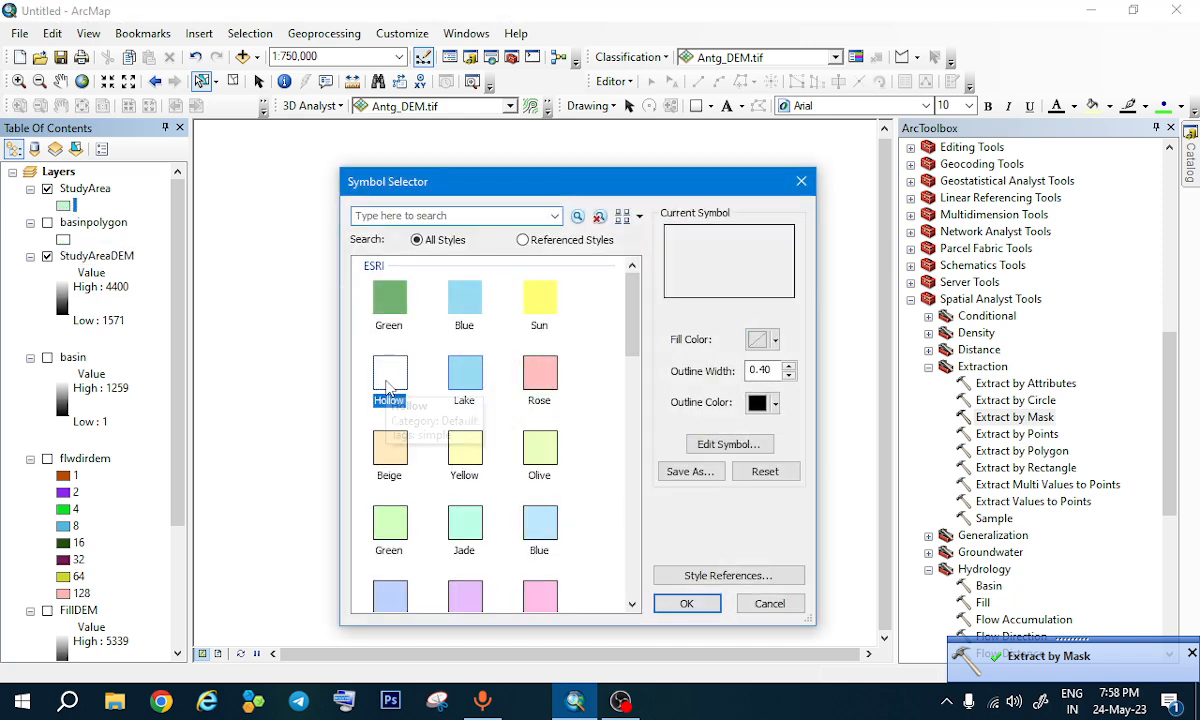
{"action": "left_click", "coordinate": [685, 604]}
{"action": "scroll", "coordinate": [500, 310], "scroll_direction": "up", "scroll_amount": 2}
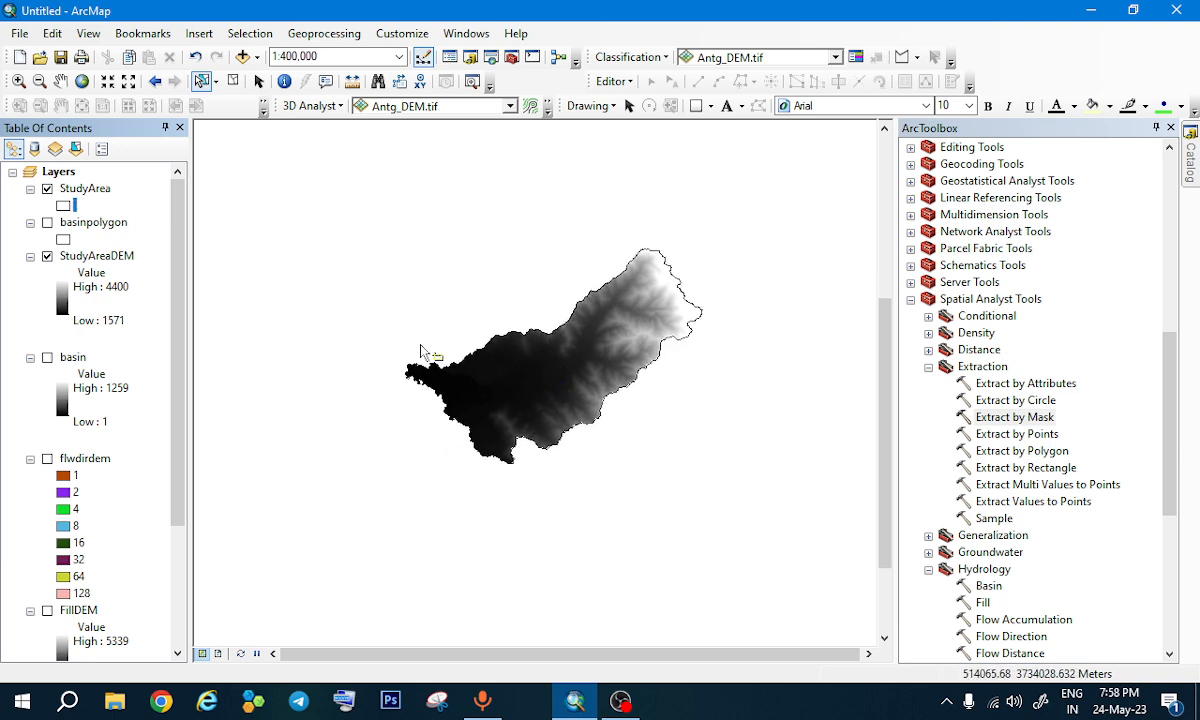
Step: Run the Fill tool on StudyAreaDEM, saving the output surface raster as Studyareafill in the files folder
{"action": "scroll", "coordinate": [1042, 460], "scroll_direction": "down", "scroll_amount": 7}
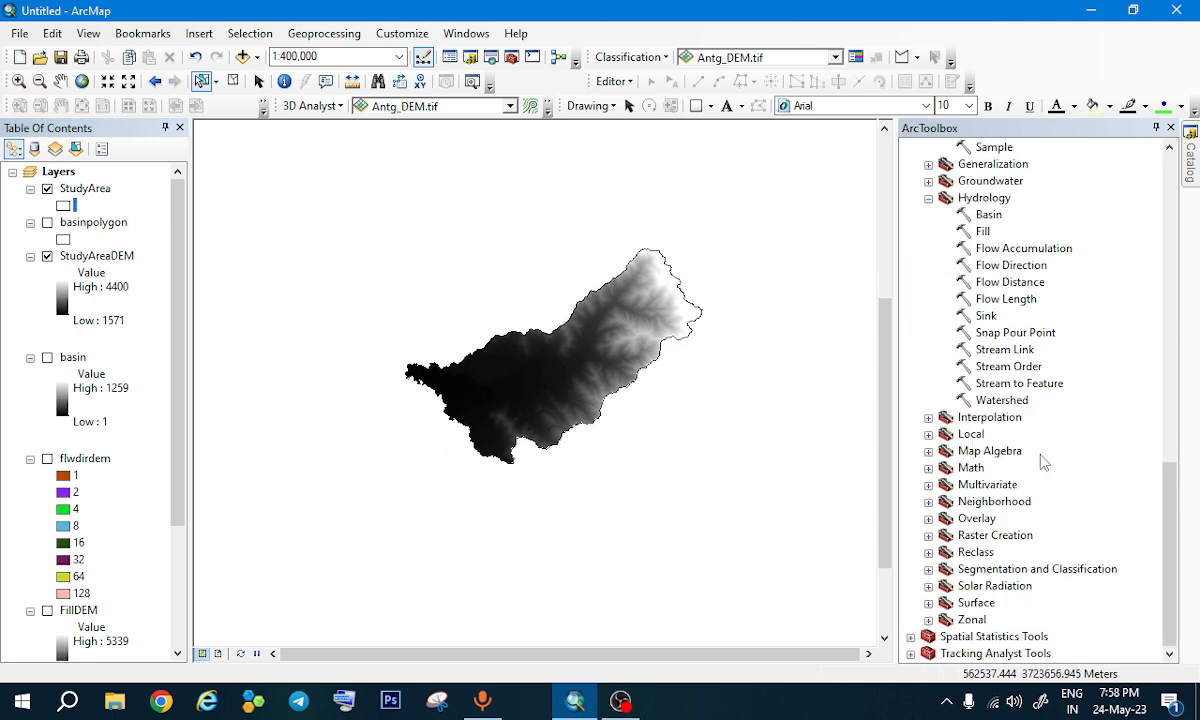
{"action": "double_click", "coordinate": [981, 233]}
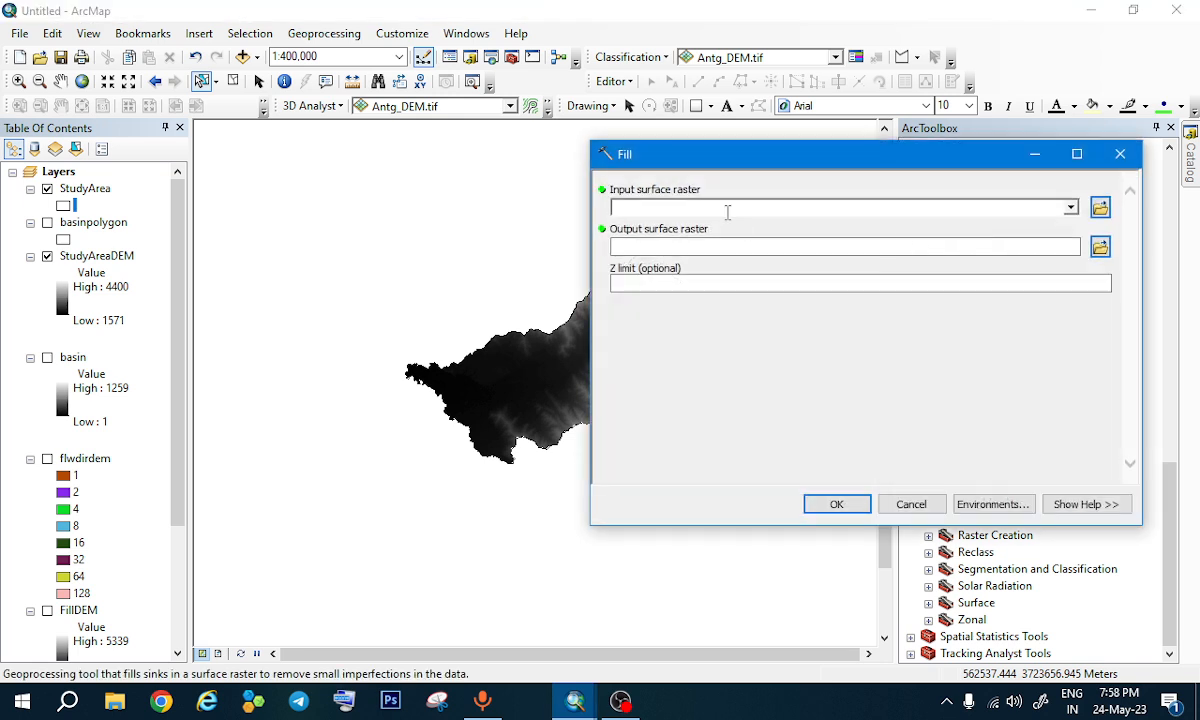
{"action": "left_click", "coordinate": [1071, 207]}
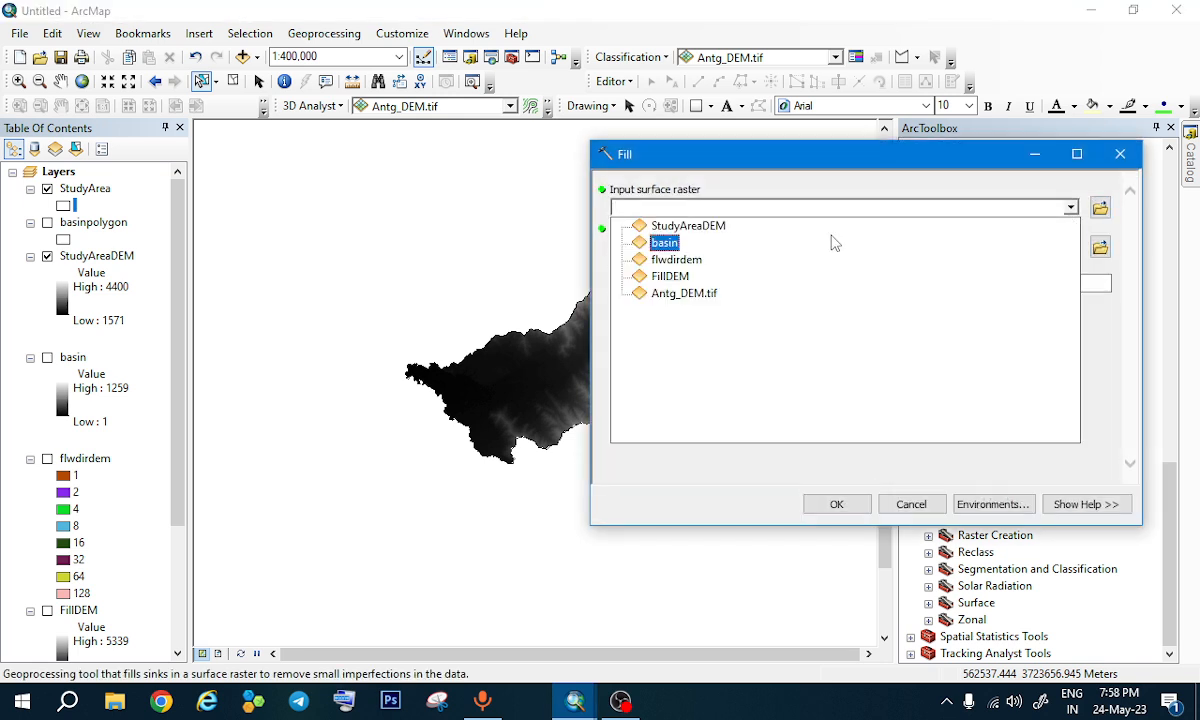
{"action": "left_click", "coordinate": [709, 226]}
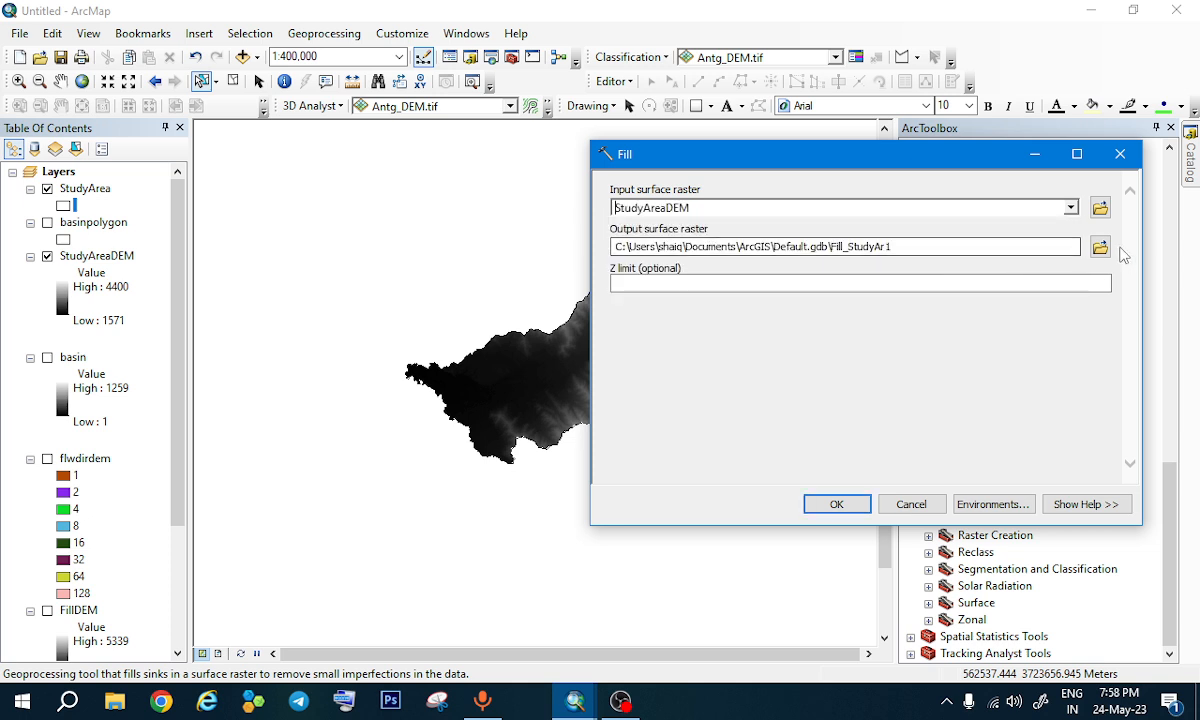
{"action": "left_click", "coordinate": [1097, 248]}
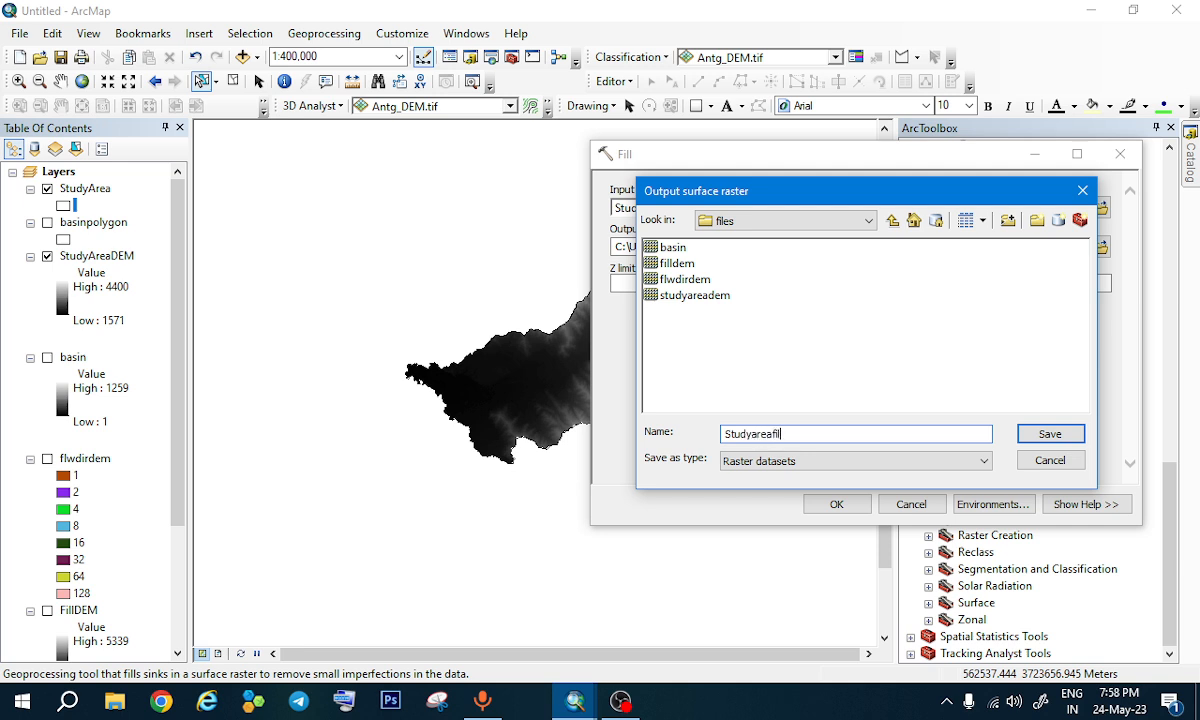
{"action": "left_click", "coordinate": [1050, 433]}
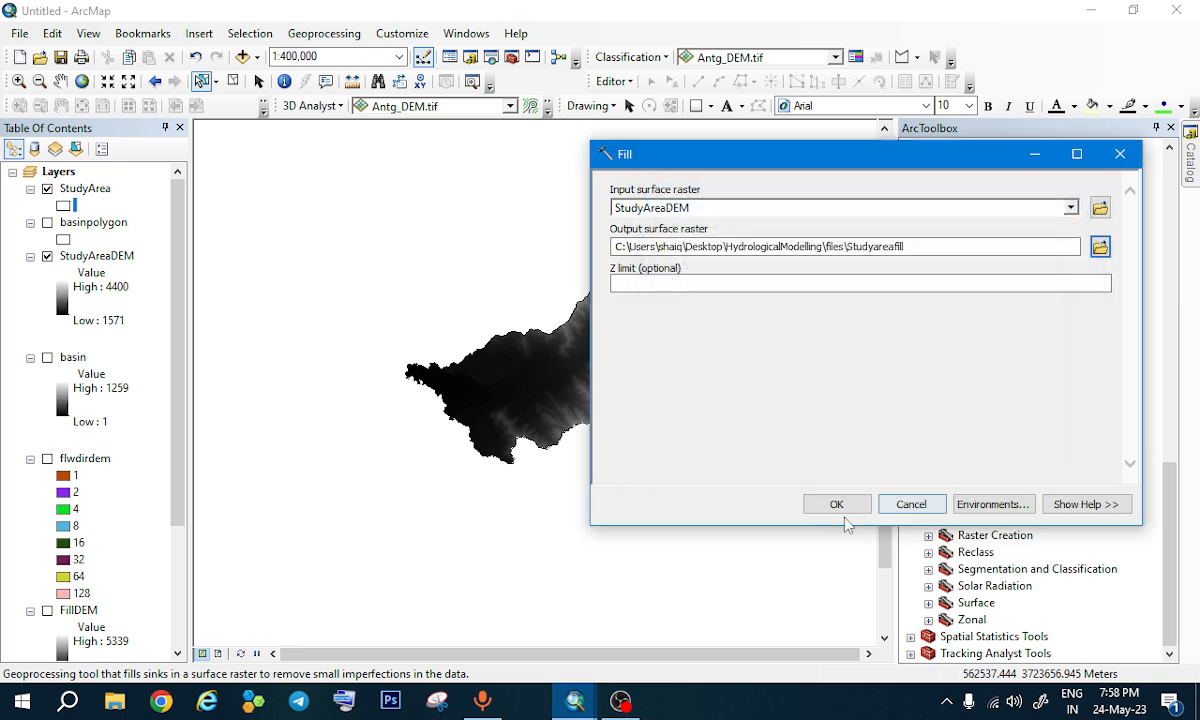
{"action": "left_click", "coordinate": [836, 504]}
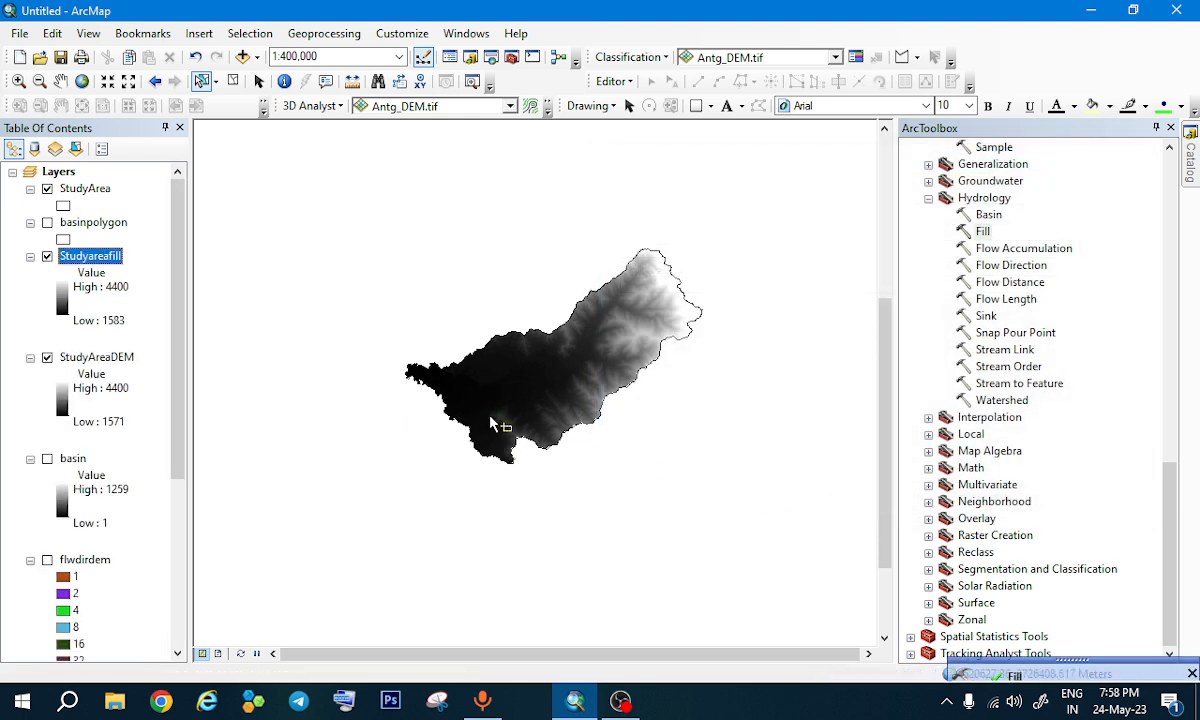
Step: Run D8 Flow Direction on Studyareafill with all edge cells forced to flow outward, saving the output as Studyareafd in the files folder
{"action": "double_click", "coordinate": [1011, 265]}
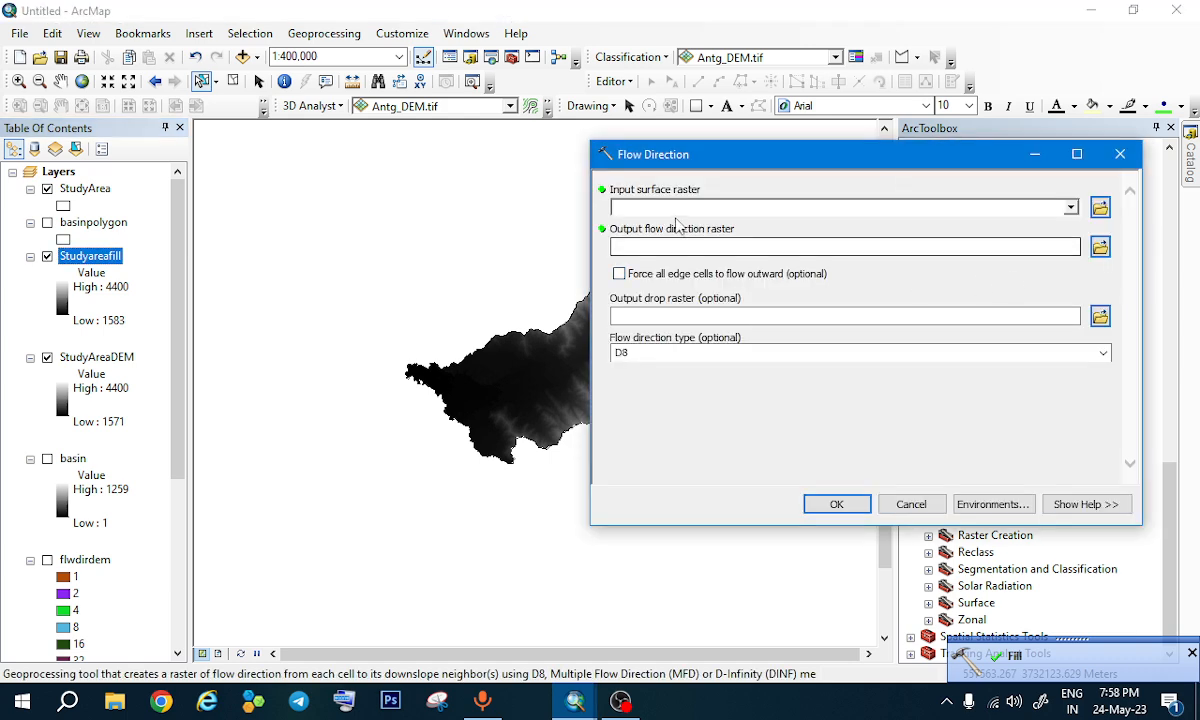
{"action": "left_click", "coordinate": [1070, 207]}
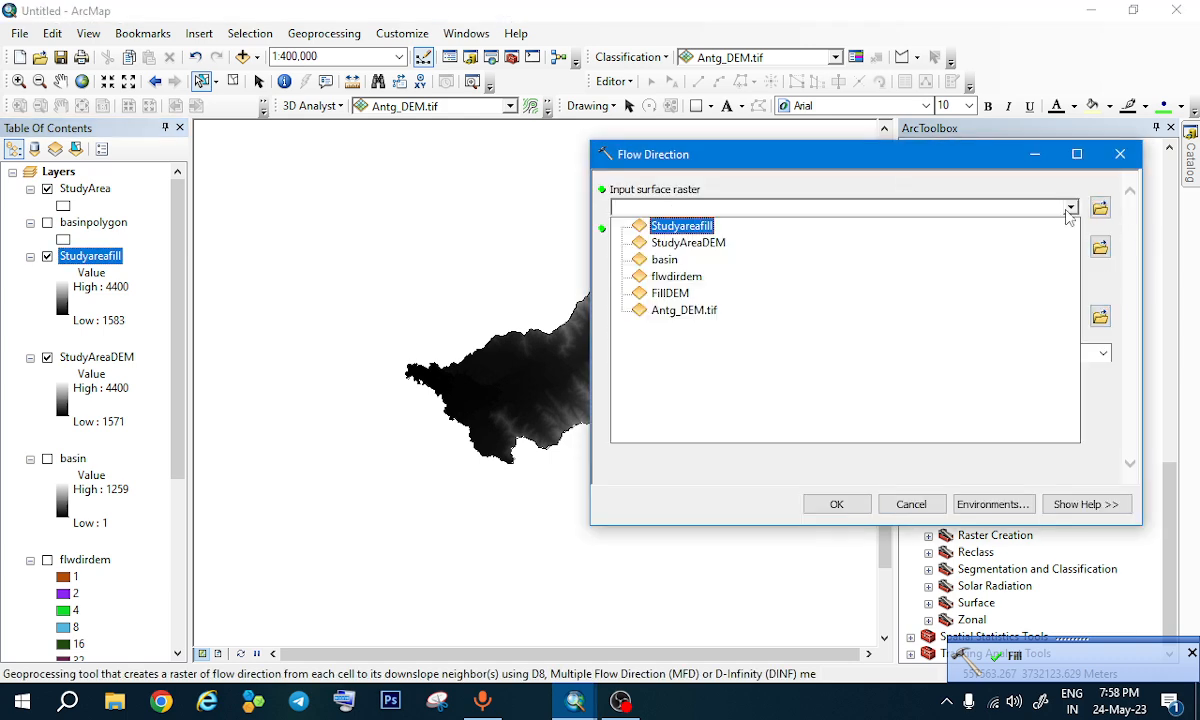
{"action": "left_click", "coordinate": [684, 227]}
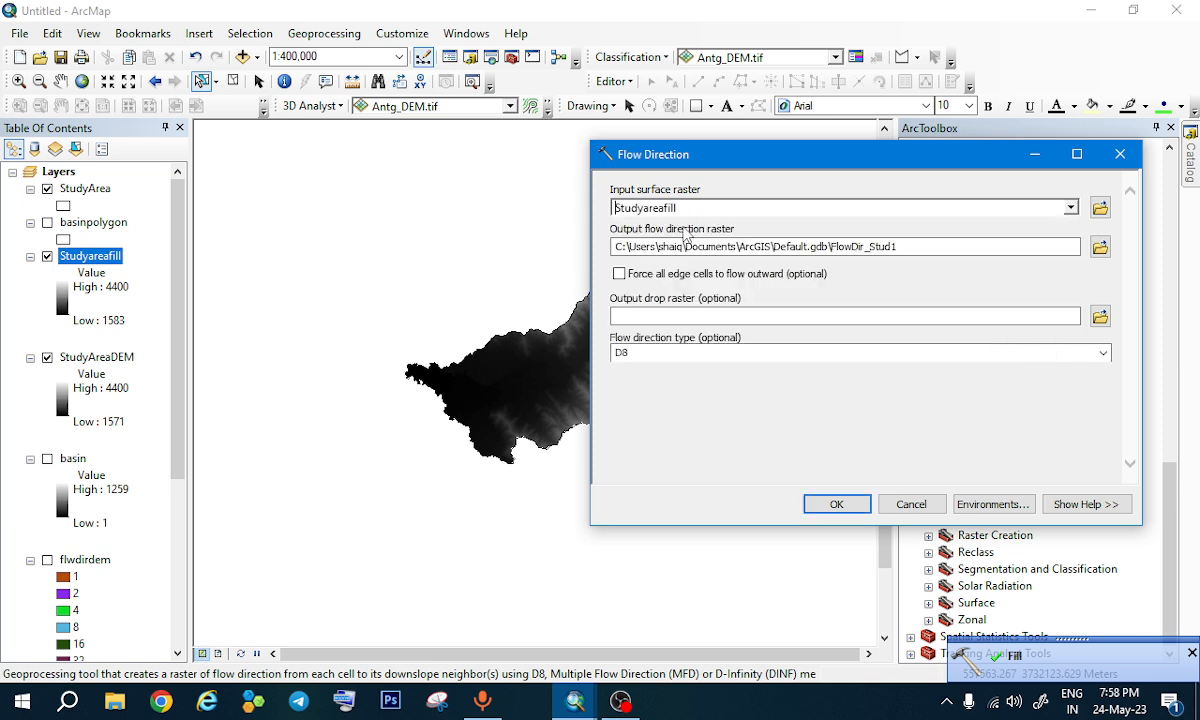
{"action": "left_click", "coordinate": [1100, 248]}
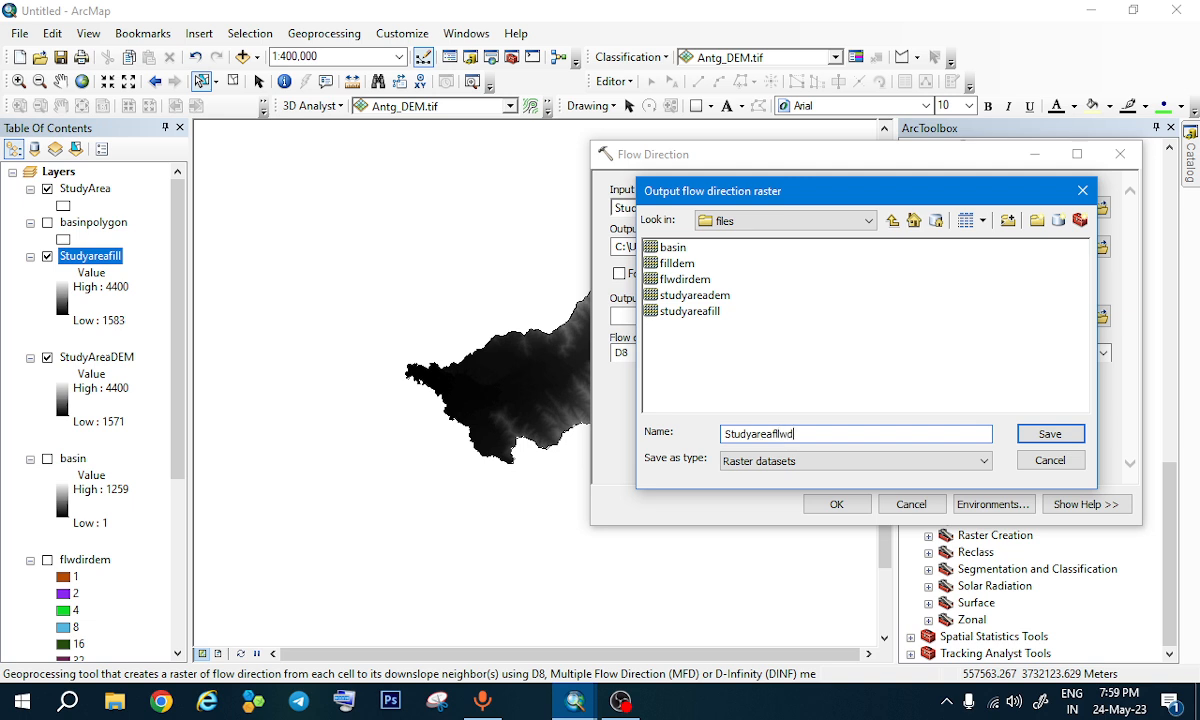
{"action": "left_click", "coordinate": [1046, 438]}
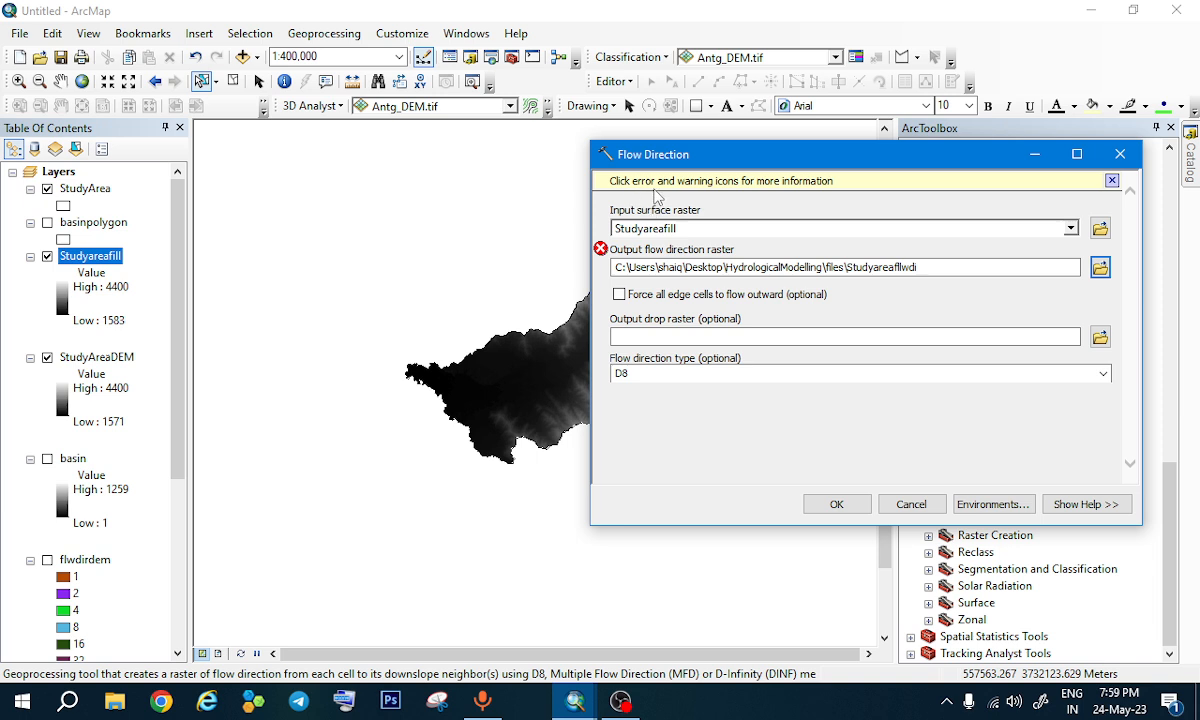
{"action": "left_click_drag", "start_coordinate": [922, 267], "coordinate": [909, 267]}
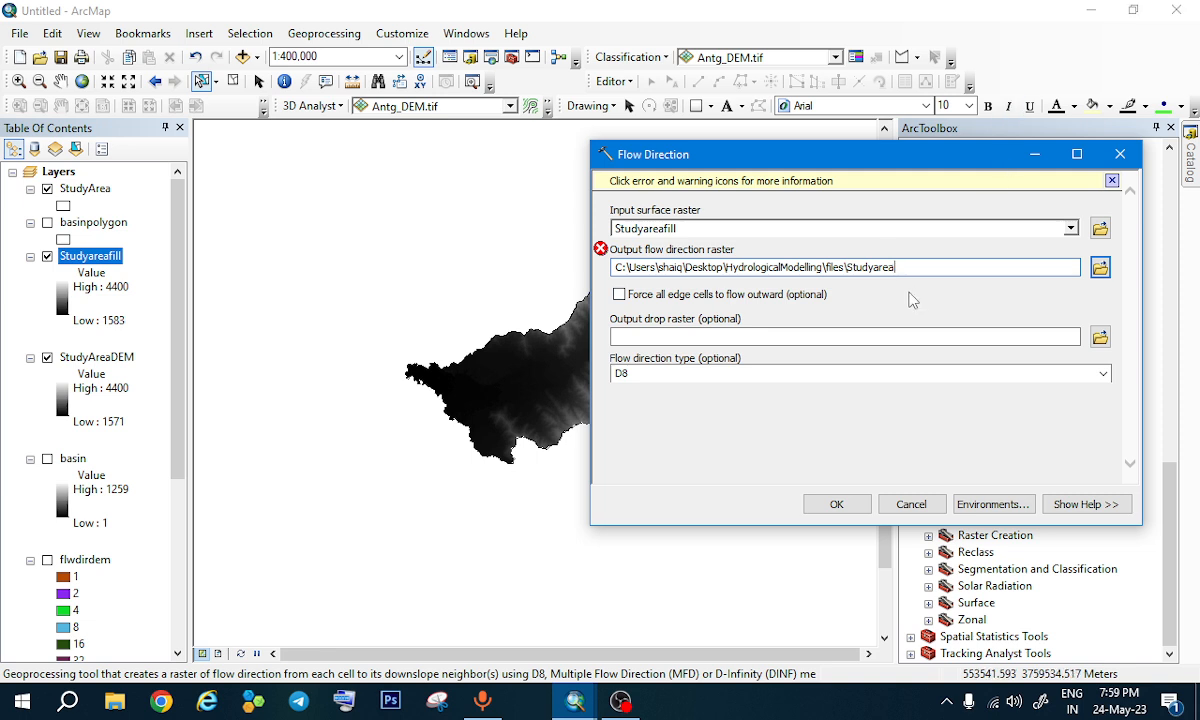
{"action": "left_click", "coordinate": [900, 250]}
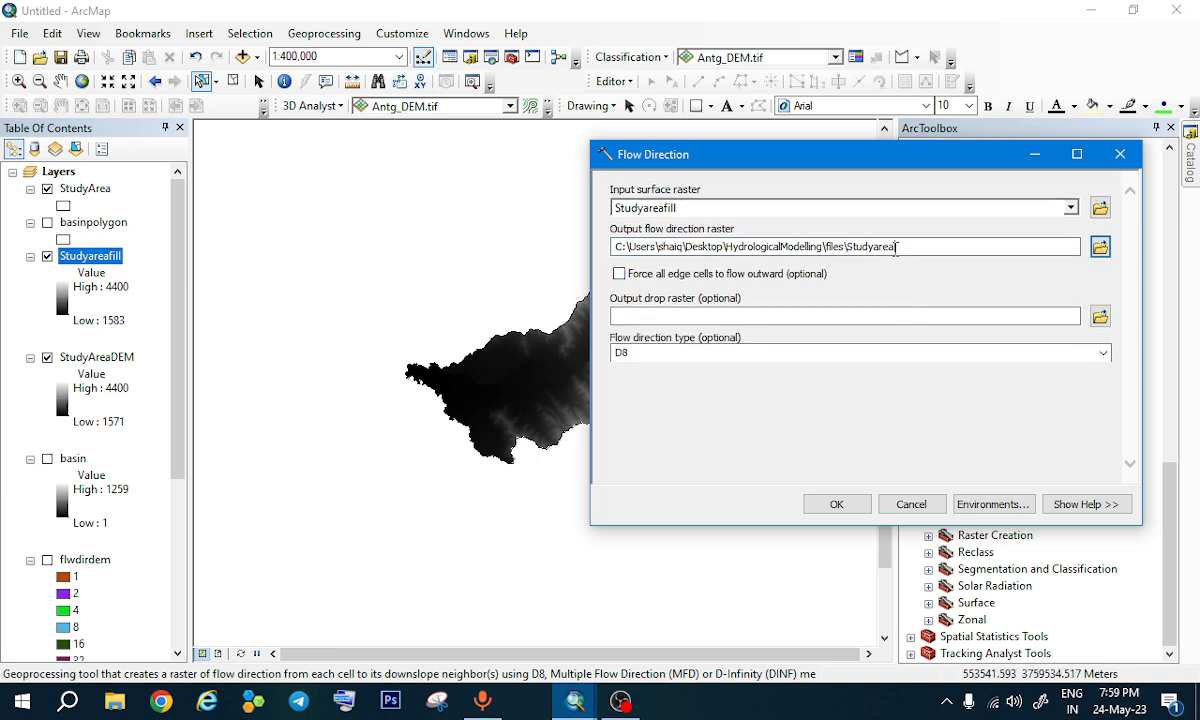
{"action": "type", "text": "fd"}
{"action": "left_click", "coordinate": [619, 273]}
{"action": "left_click", "coordinate": [836, 504]}
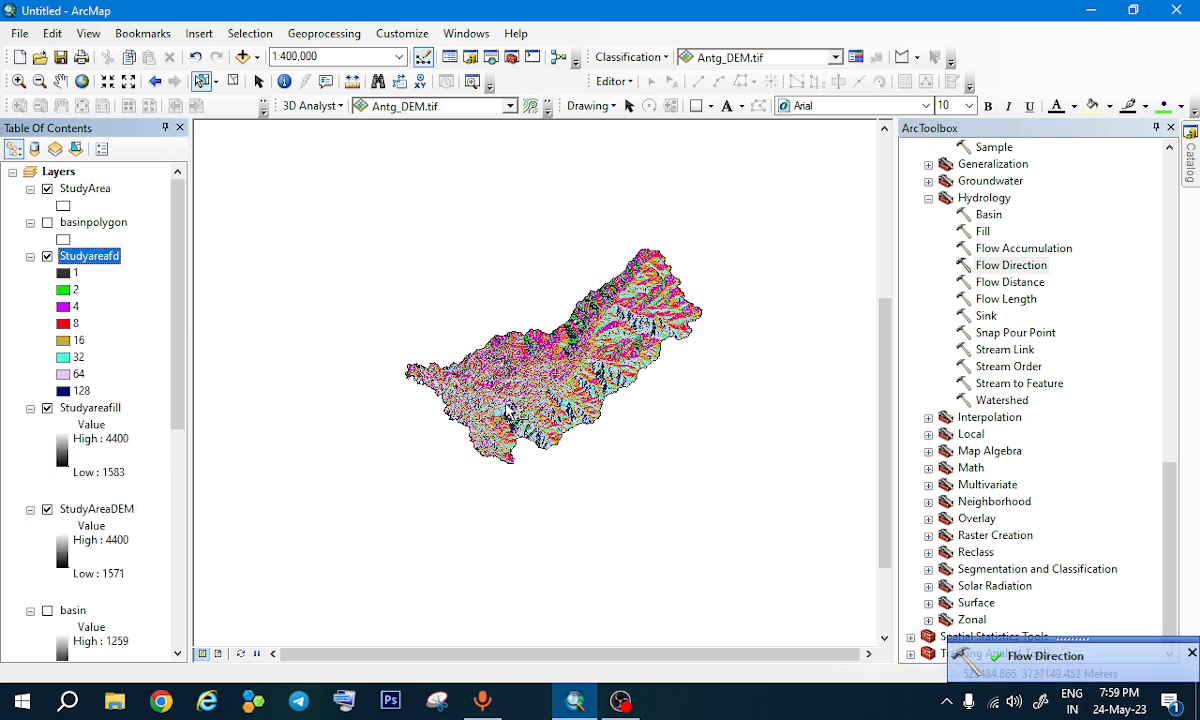
Step: Run D8 Flow Accumulation on Studyareafd with FLOAT output, saving the accumulation raster as stareaflacc in the files folder
{"action": "left_click_drag", "start_coordinate": [583, 331], "coordinate": [573, 319]}
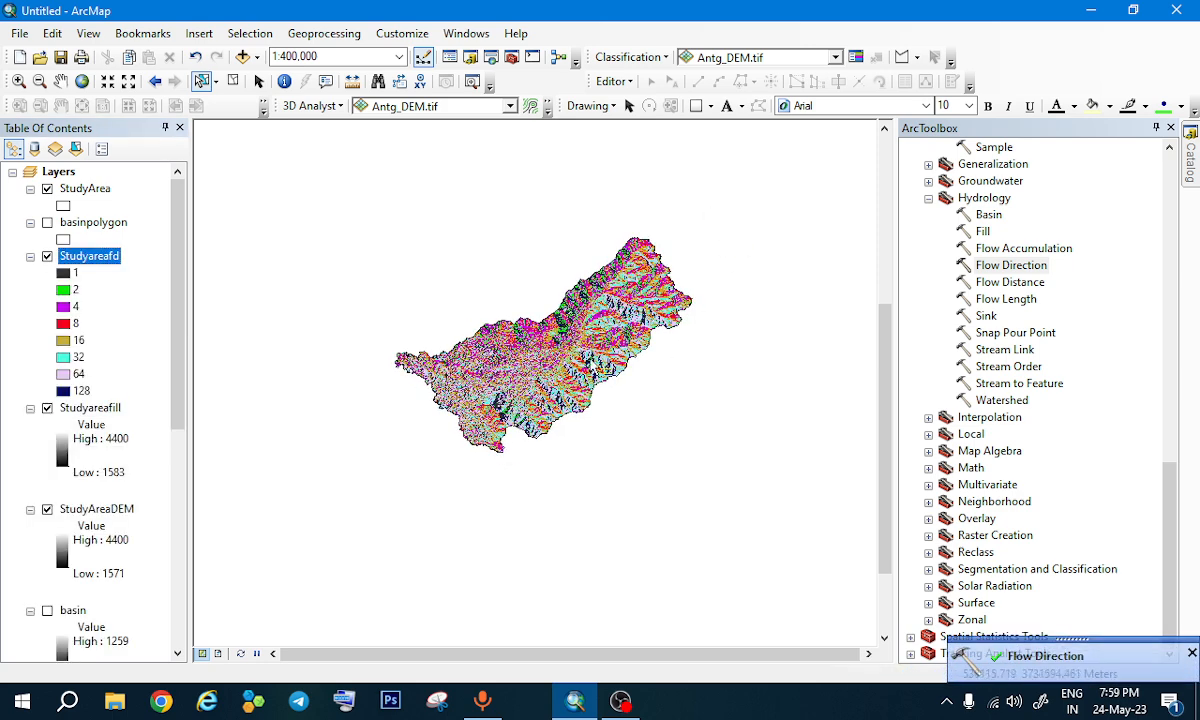
{"action": "double_click", "coordinate": [1020, 248]}
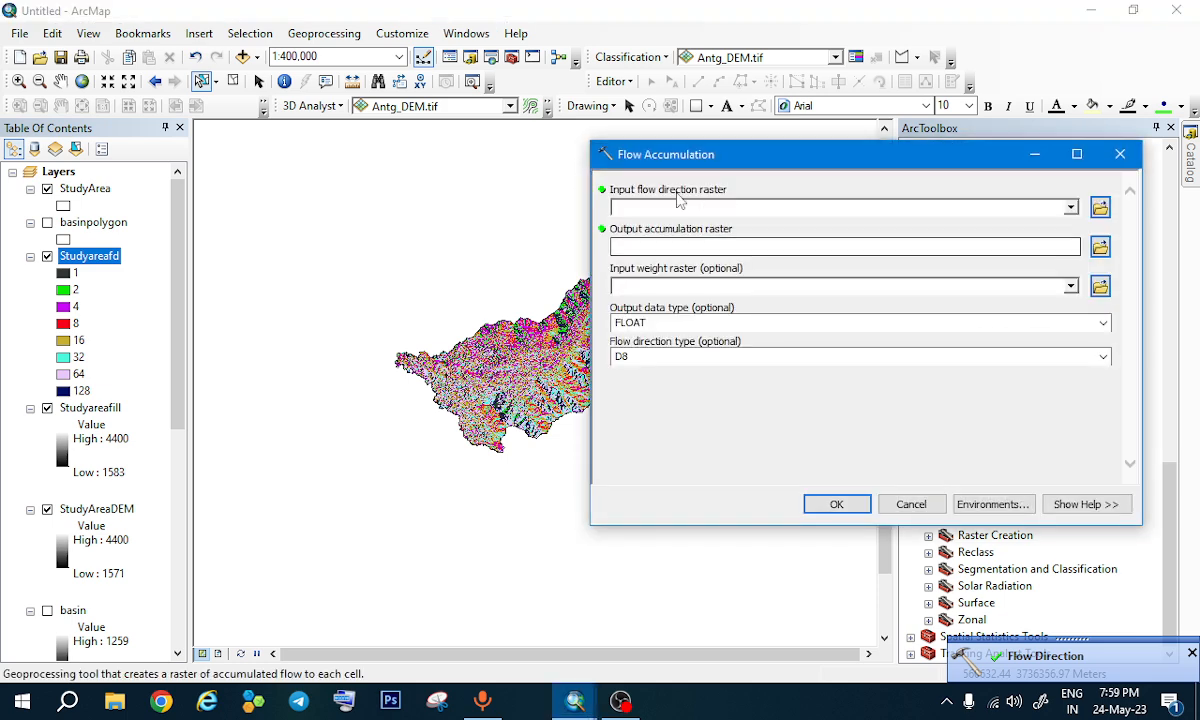
{"action": "left_click", "coordinate": [1022, 208]}
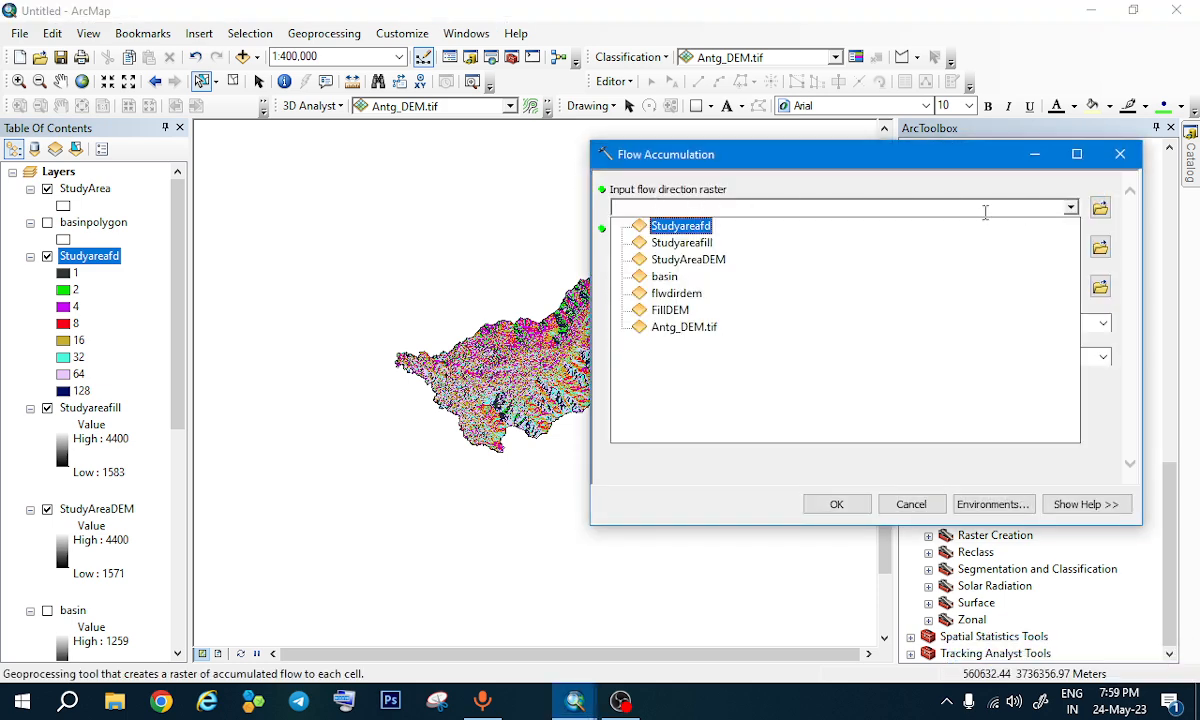
{"action": "left_click", "coordinate": [695, 229]}
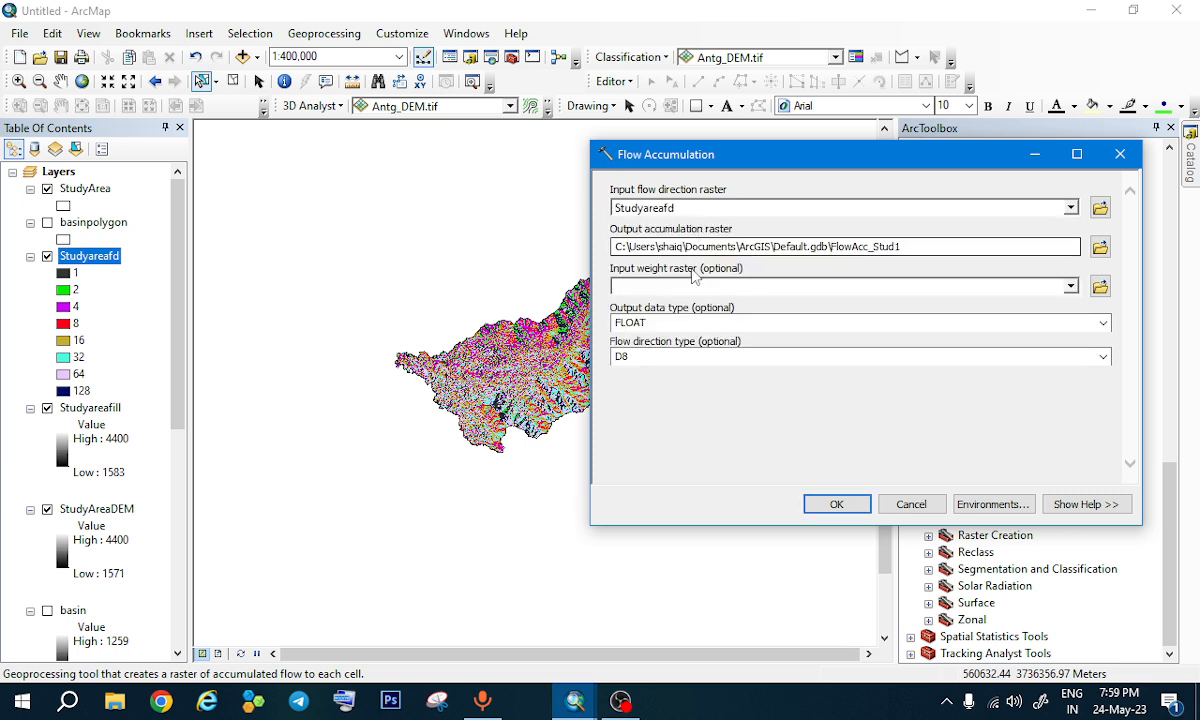
{"action": "left_click", "coordinate": [1102, 246]}
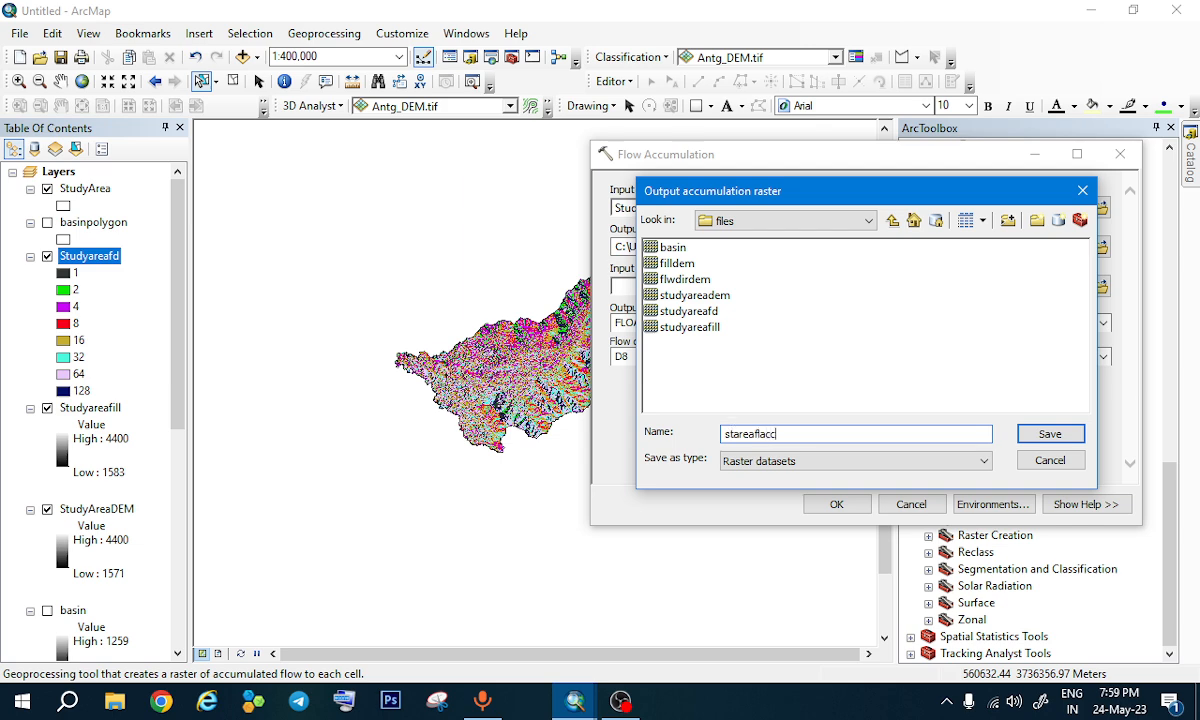
{"action": "left_click", "coordinate": [1052, 433]}
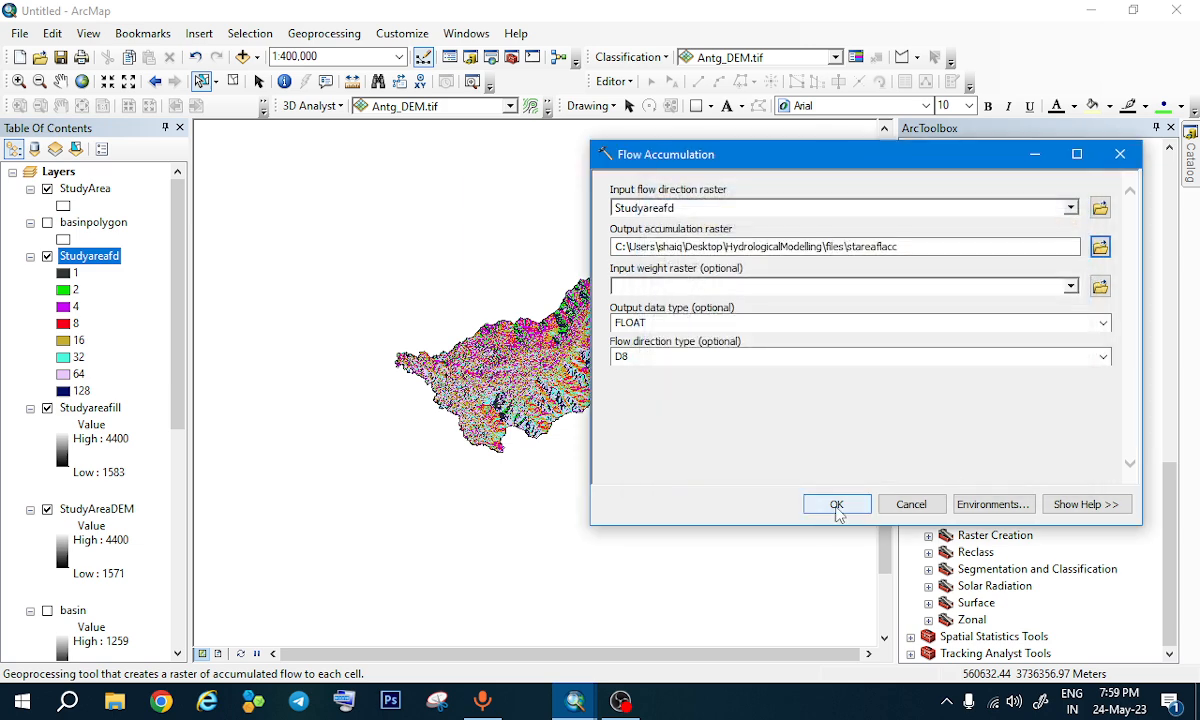
{"action": "left_click", "coordinate": [837, 505]}
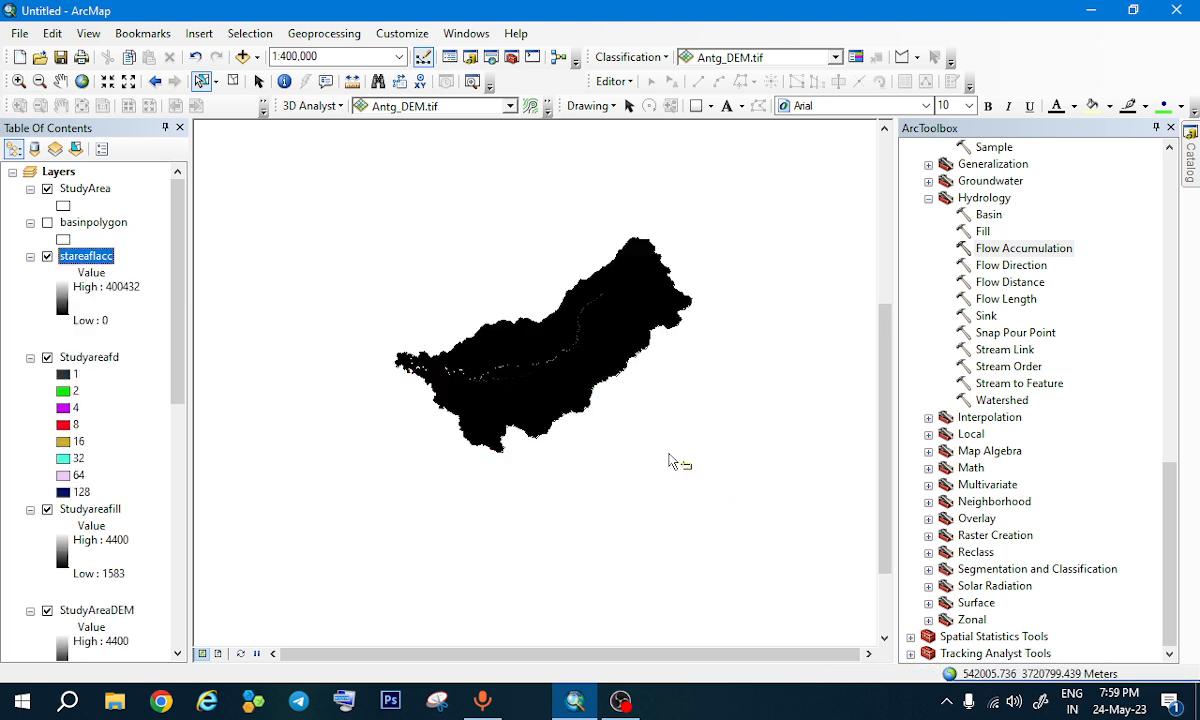
Step: Run Raster Calculator with the expression "stareaflacc" > 150 to extract the stream cells from the flow accumulation raster
{"action": "left_click", "coordinate": [966, 454]}
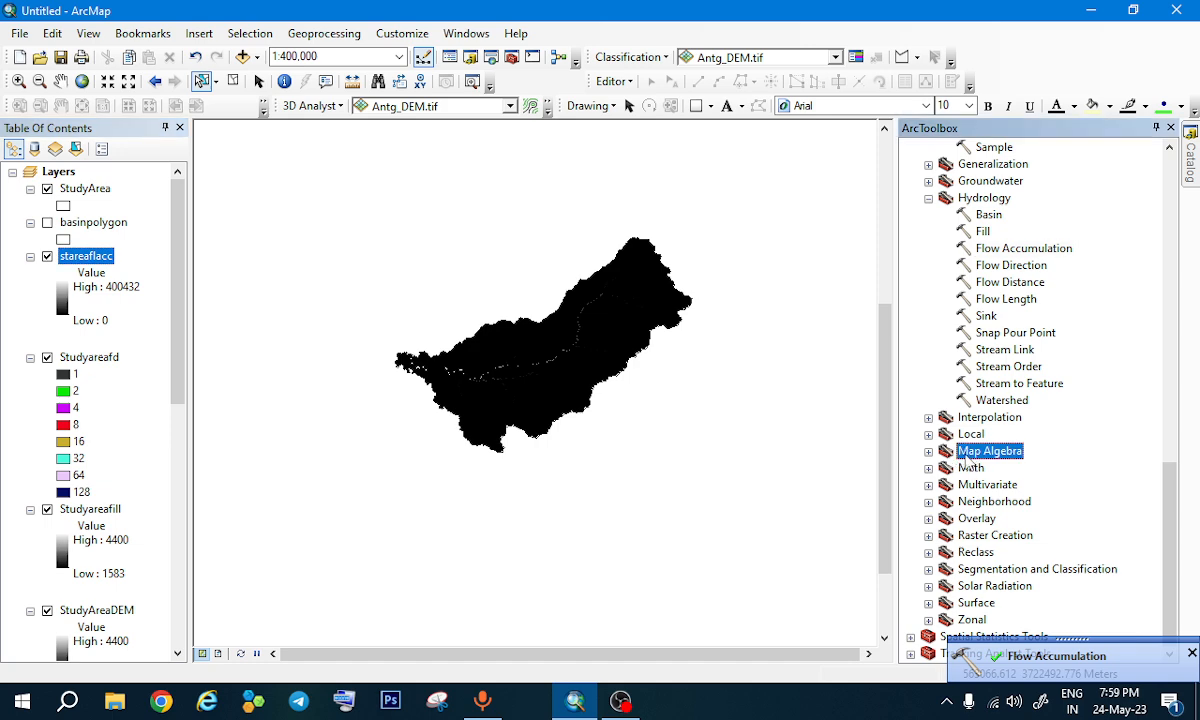
{"action": "left_click", "coordinate": [929, 452]}
{"action": "double_click", "coordinate": [995, 469]}
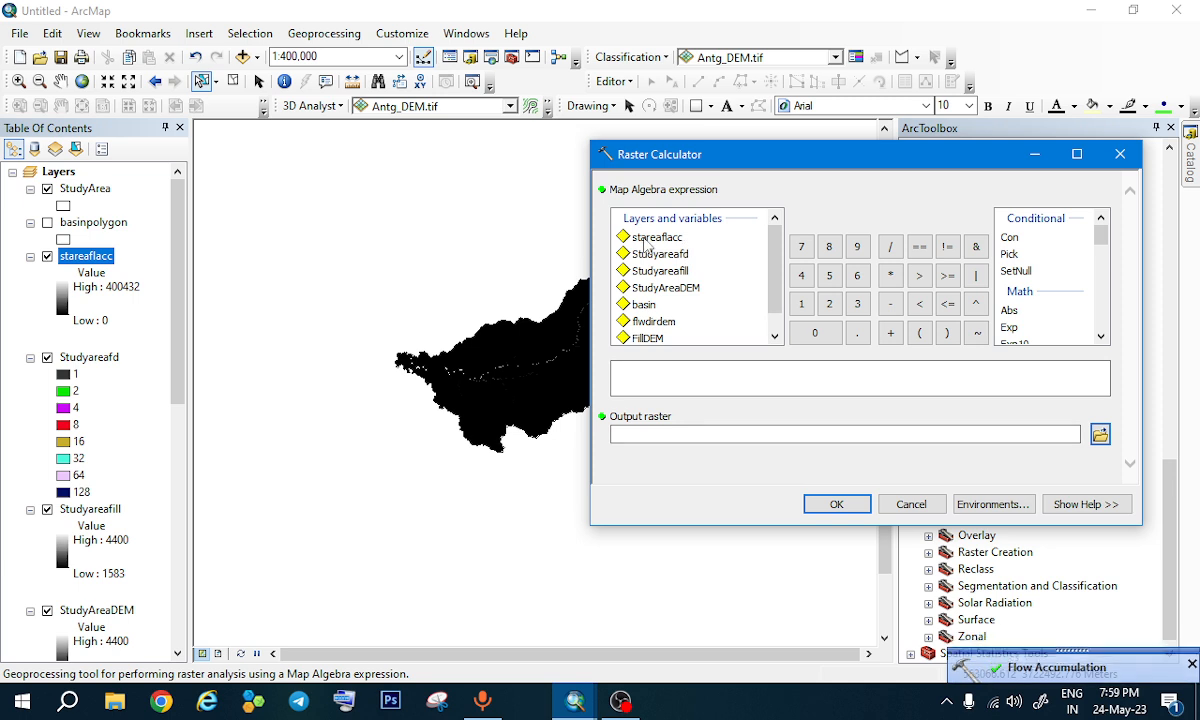
{"action": "left_click", "coordinate": [634, 240]}
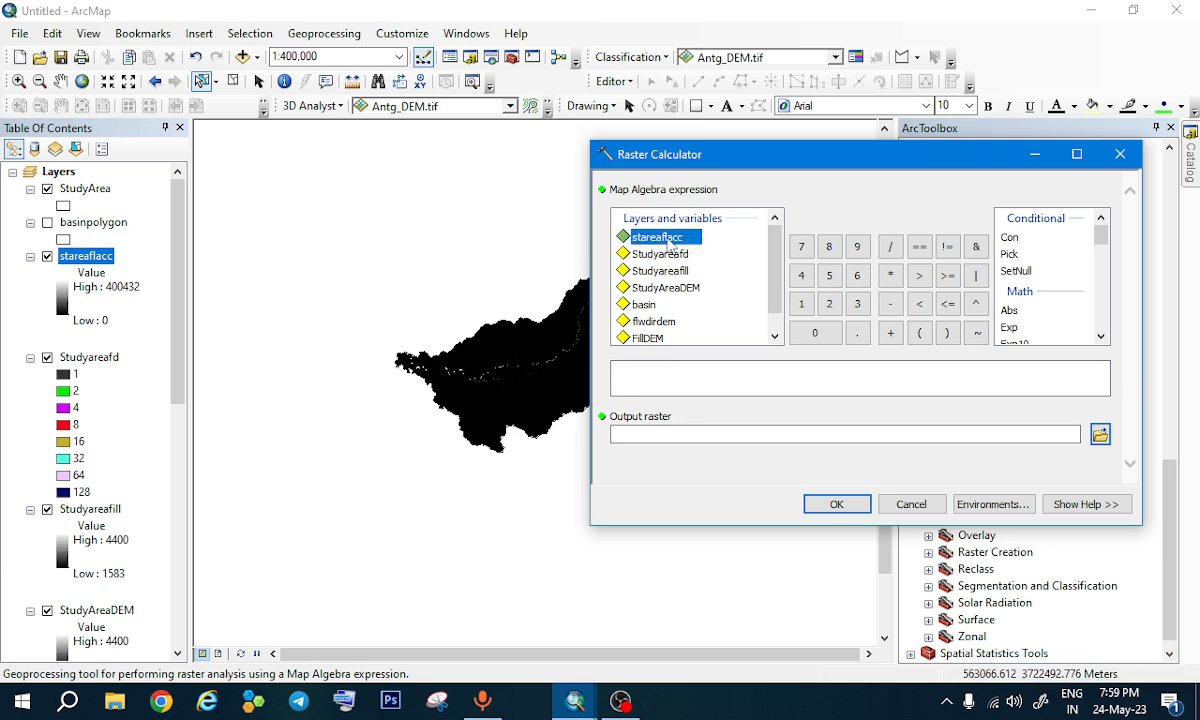
{"action": "double_click", "coordinate": [670, 240]}
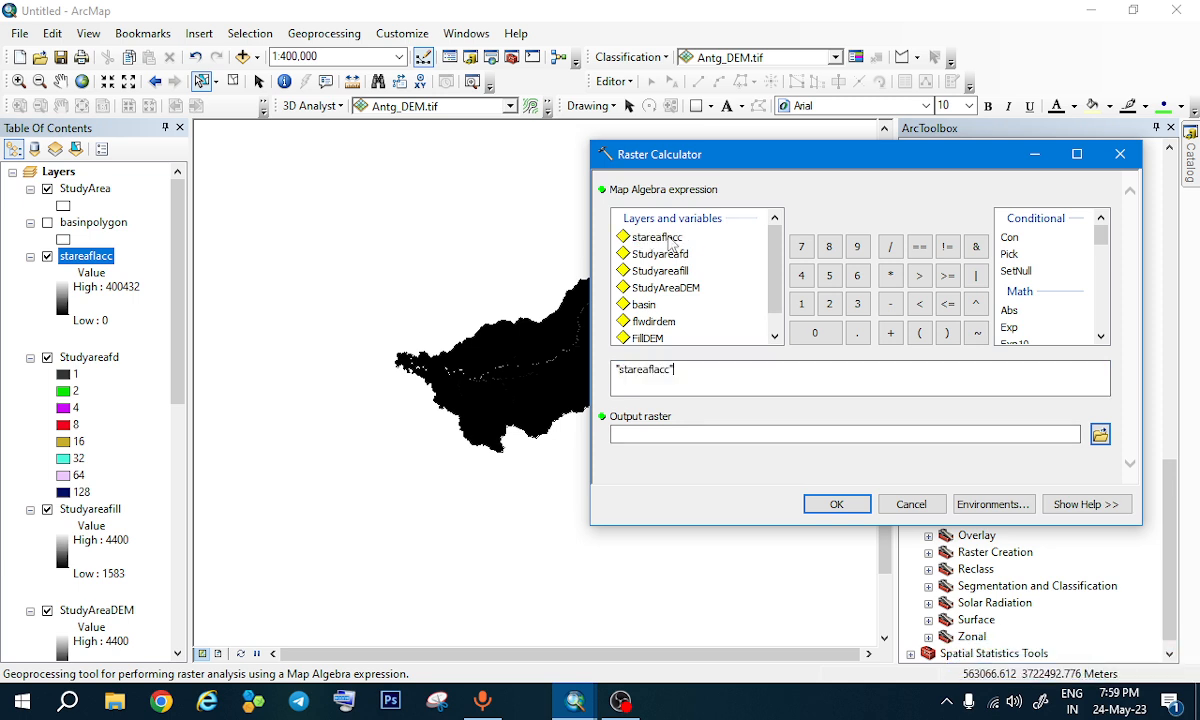
{"action": "left_click", "coordinate": [918, 276]}
{"action": "left_click", "coordinate": [801, 303]}
{"action": "left_click", "coordinate": [830, 282]}
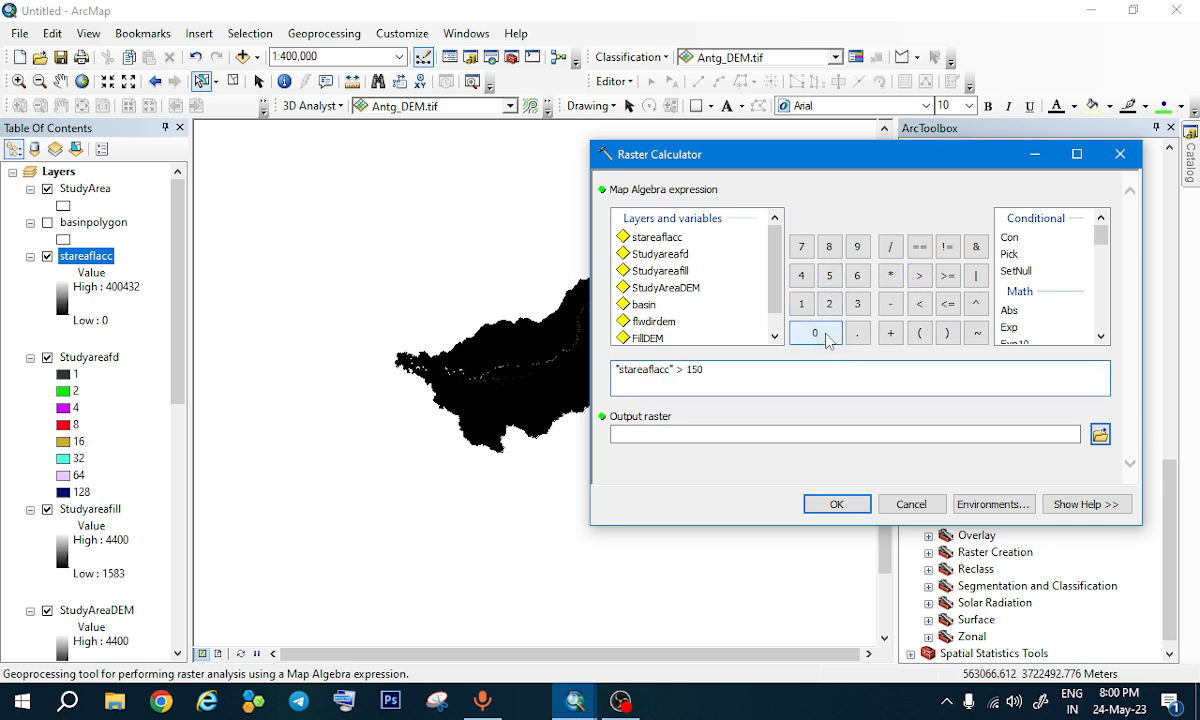
{"action": "left_click", "coordinate": [838, 503]}
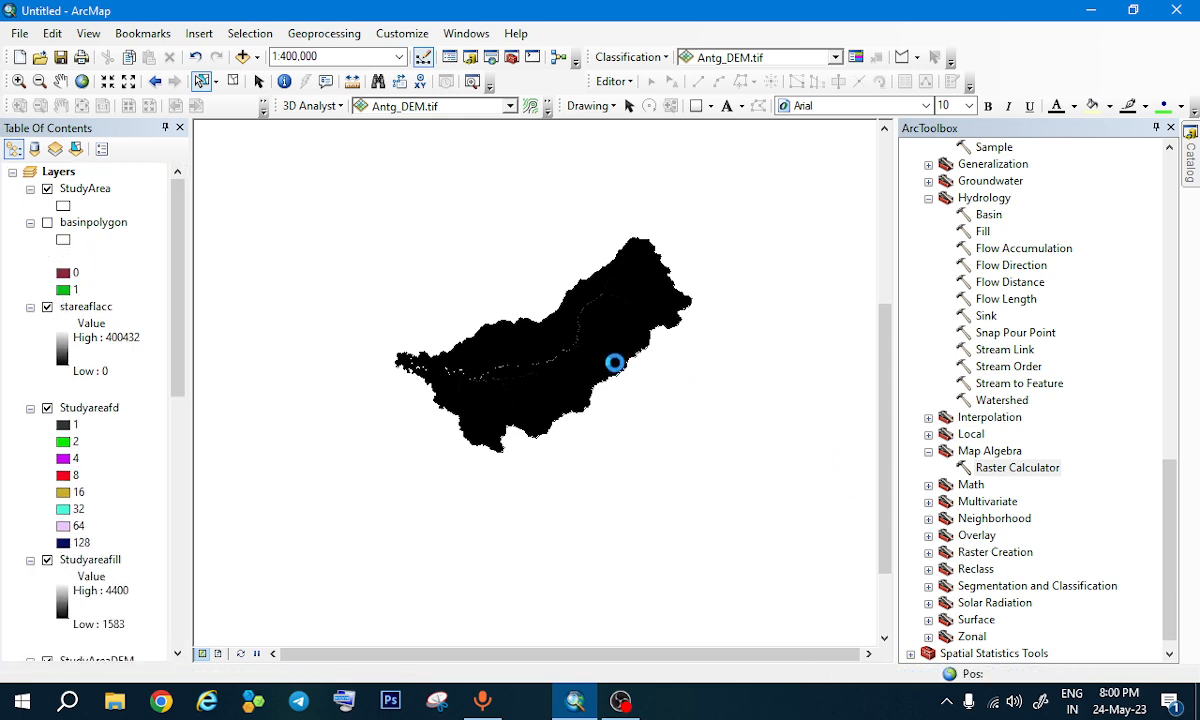
Step: Run Strahler Stream Order on stareaflacc_ with Studyareafd as flow direction, saving the output raster as starestror in the files folder
{"action": "double_click", "coordinate": [1007, 367]}
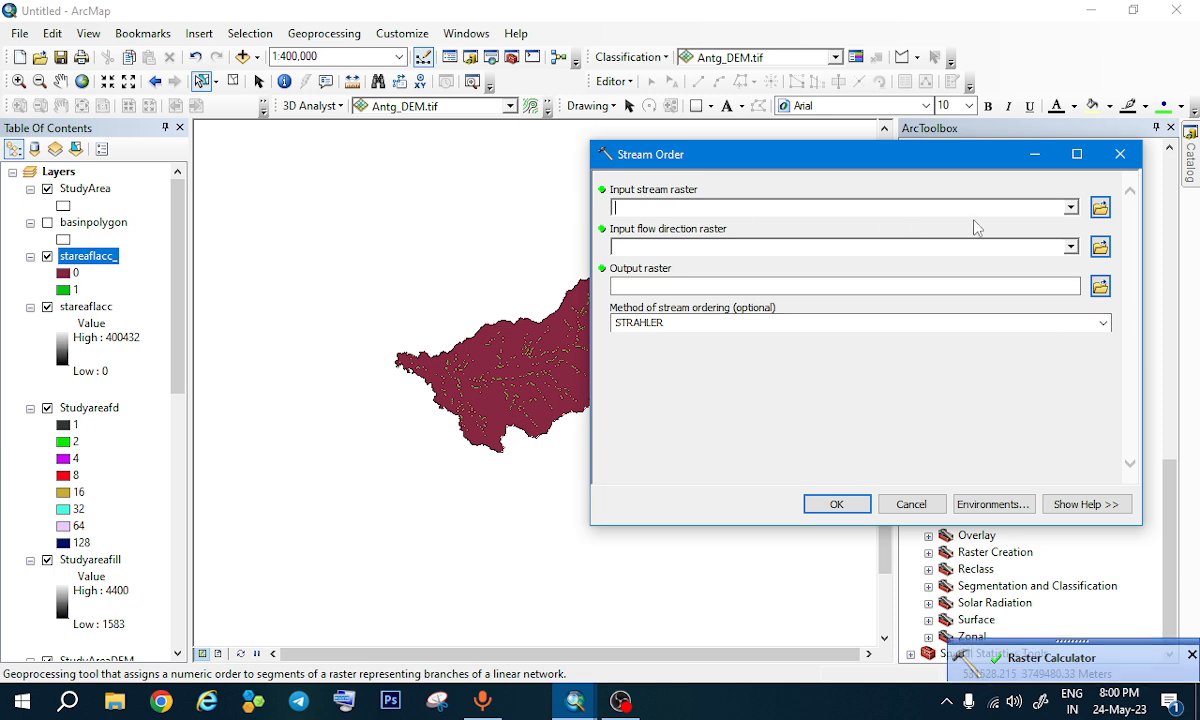
{"action": "left_click", "coordinate": [1070, 207]}
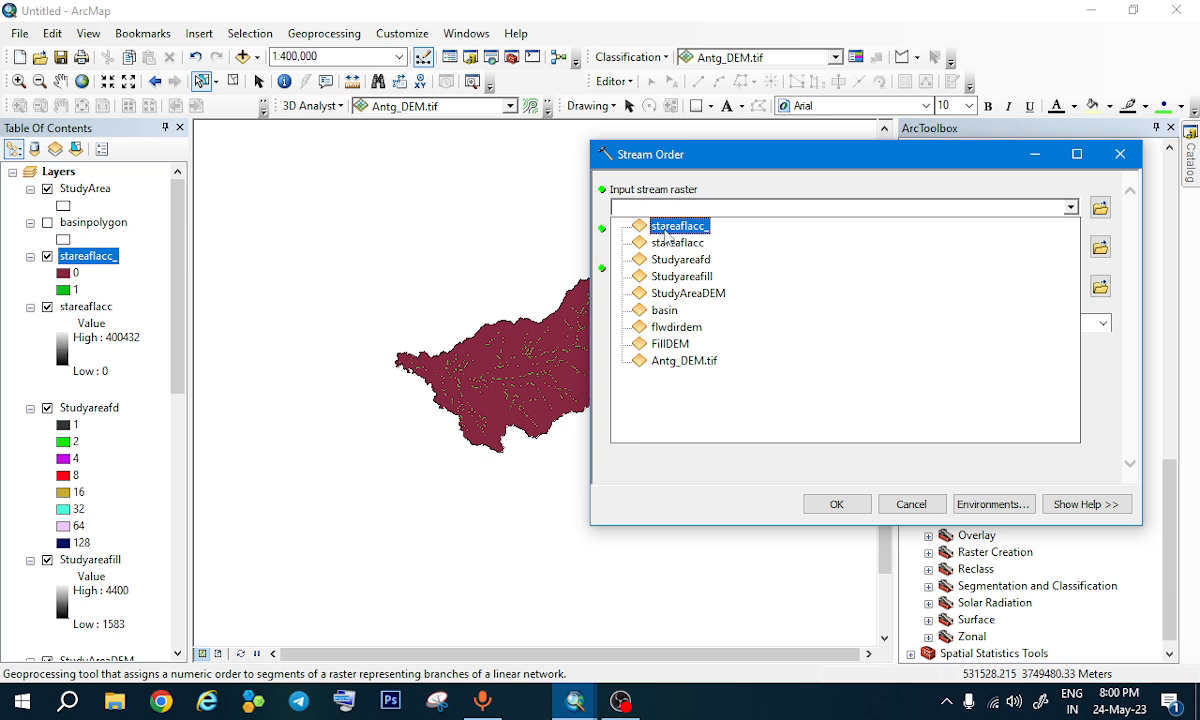
{"action": "left_click", "coordinate": [680, 226]}
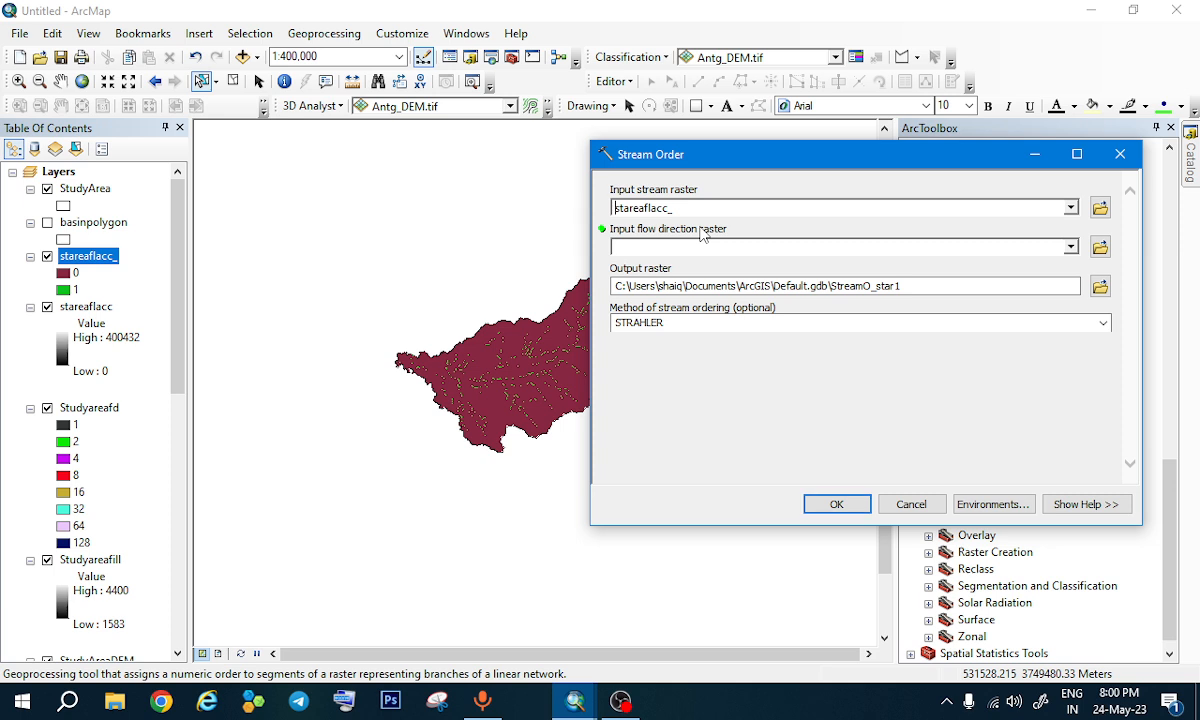
{"action": "left_click", "coordinate": [1070, 247]}
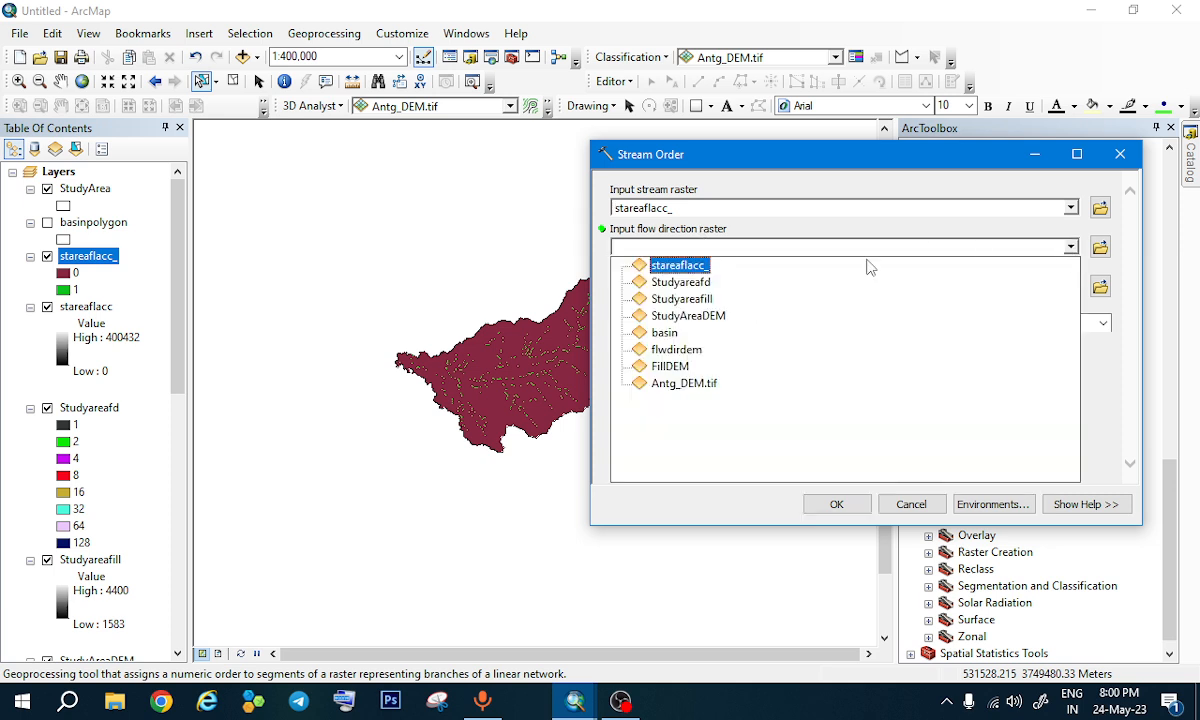
{"action": "left_click", "coordinate": [701, 282]}
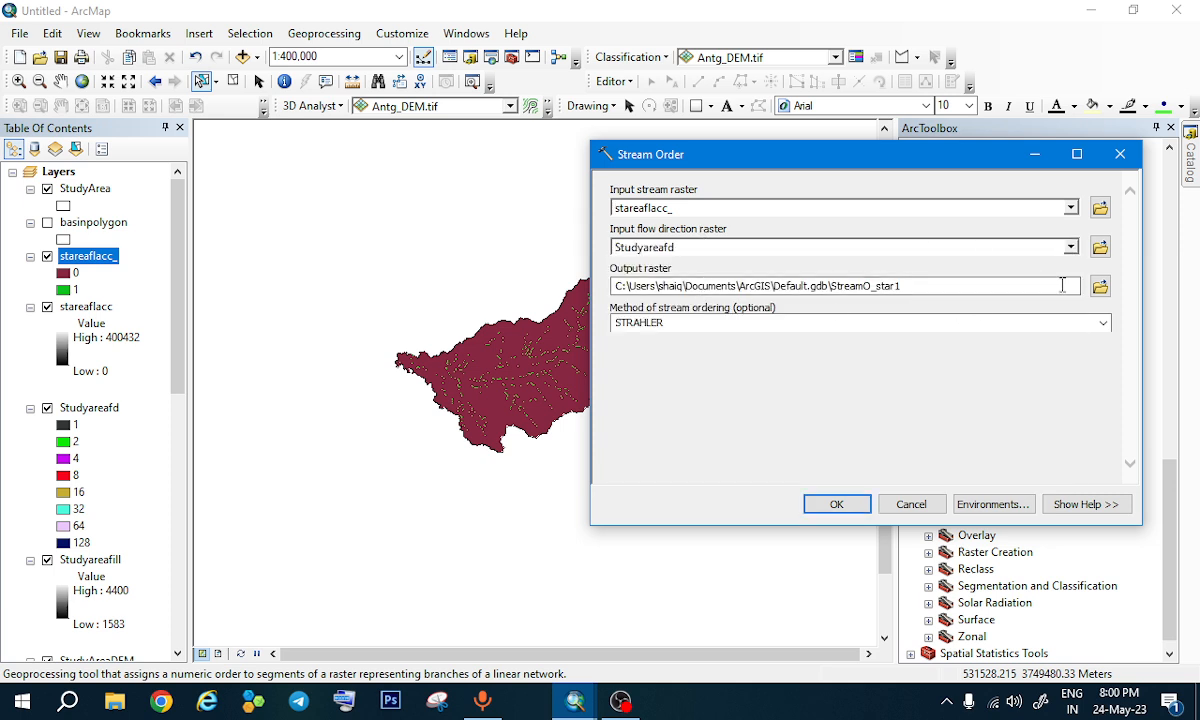
{"action": "left_click", "coordinate": [1100, 287]}
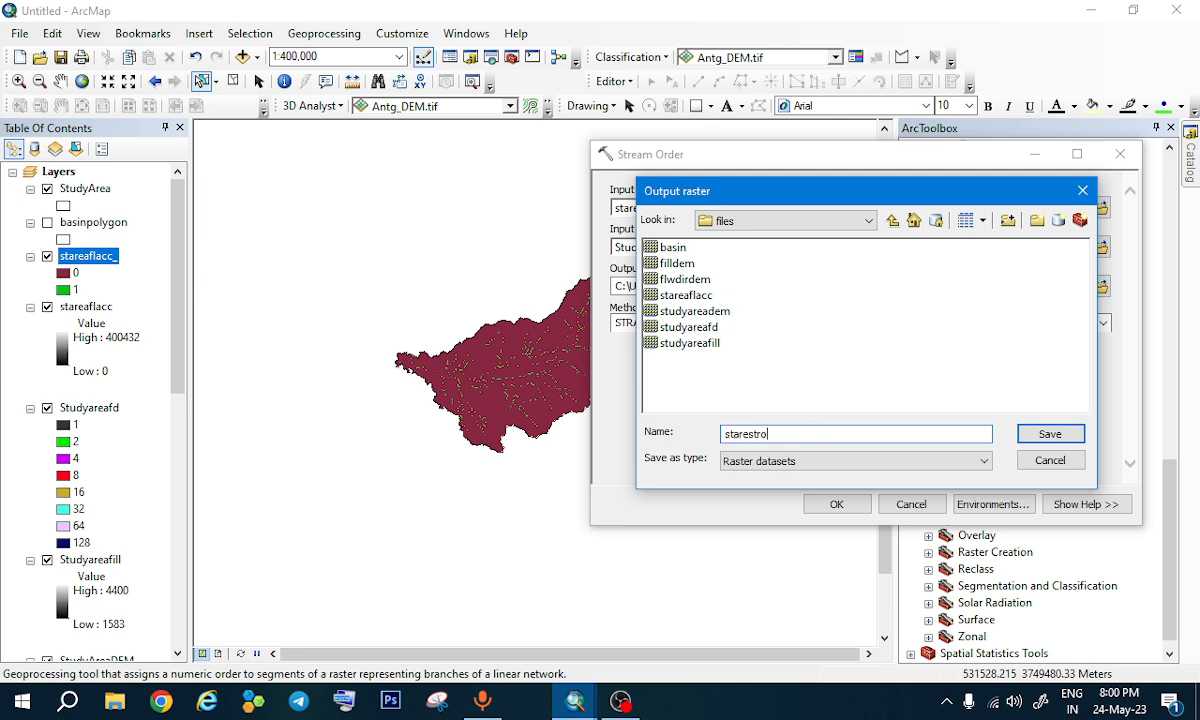
{"action": "left_click", "coordinate": [1049, 434]}
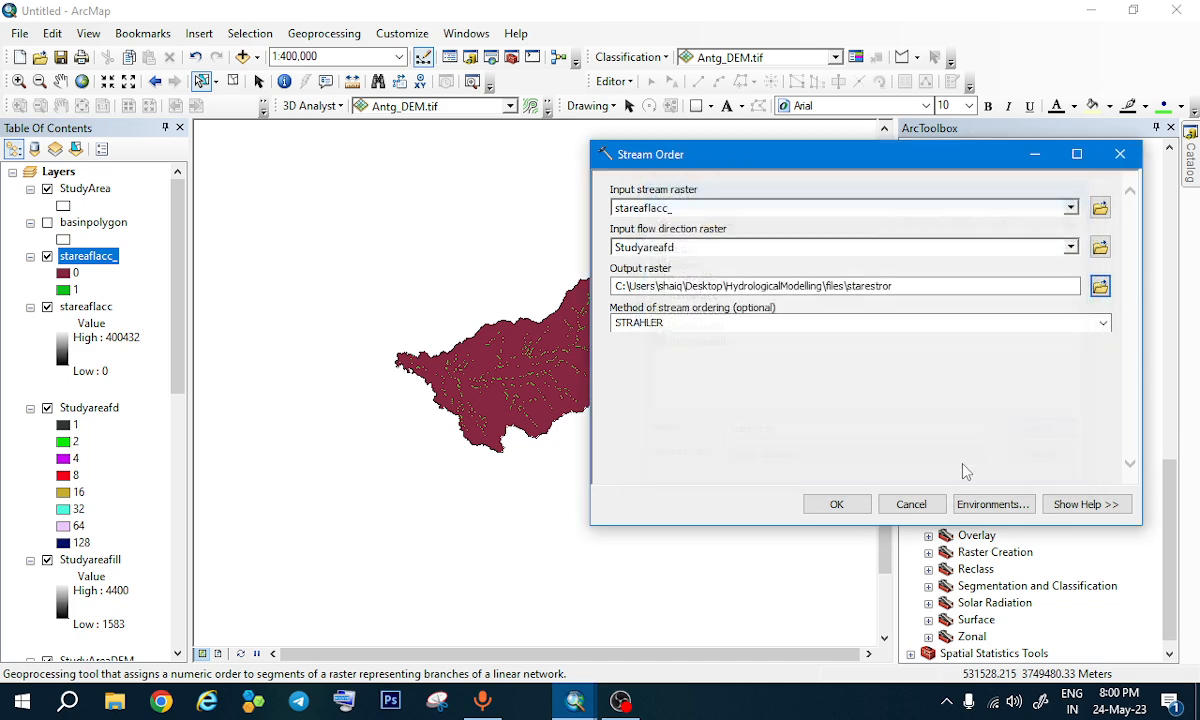
{"action": "left_click", "coordinate": [846, 511]}
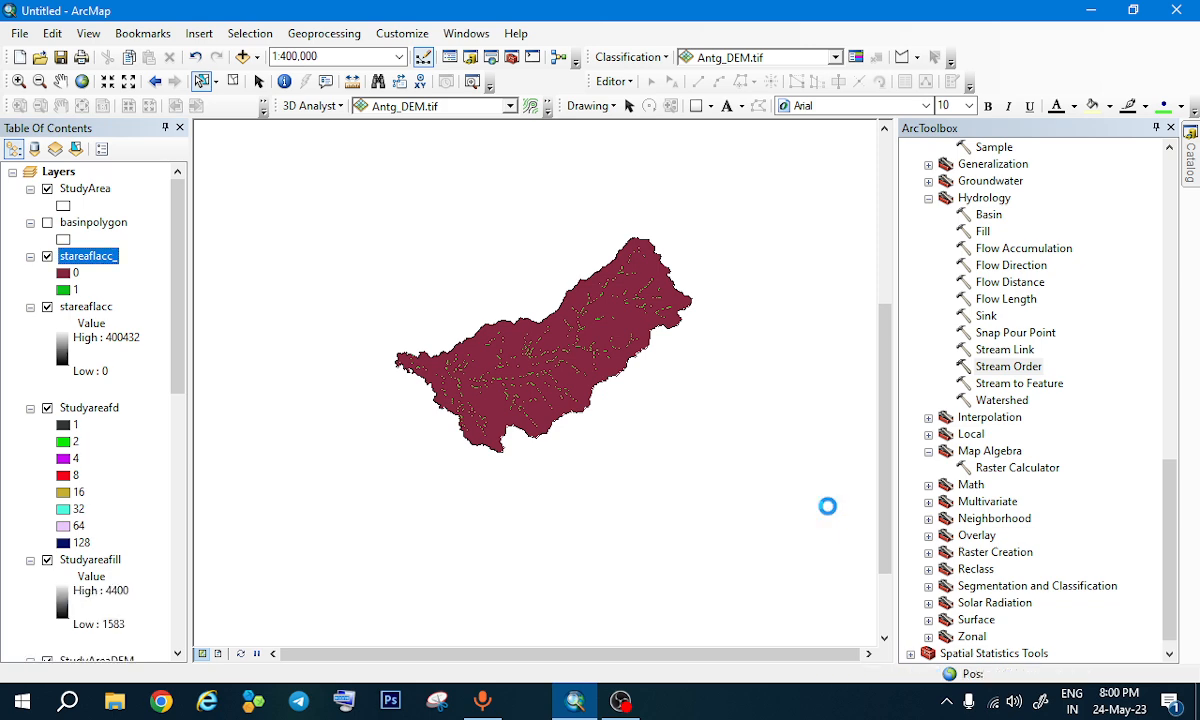
Step: Run Stream to Feature on starestror with Studyareafd as flow direction and simplified polylines, saving the output as studaresttfe.shp in the files folder
{"action": "double_click", "coordinate": [1005, 384]}
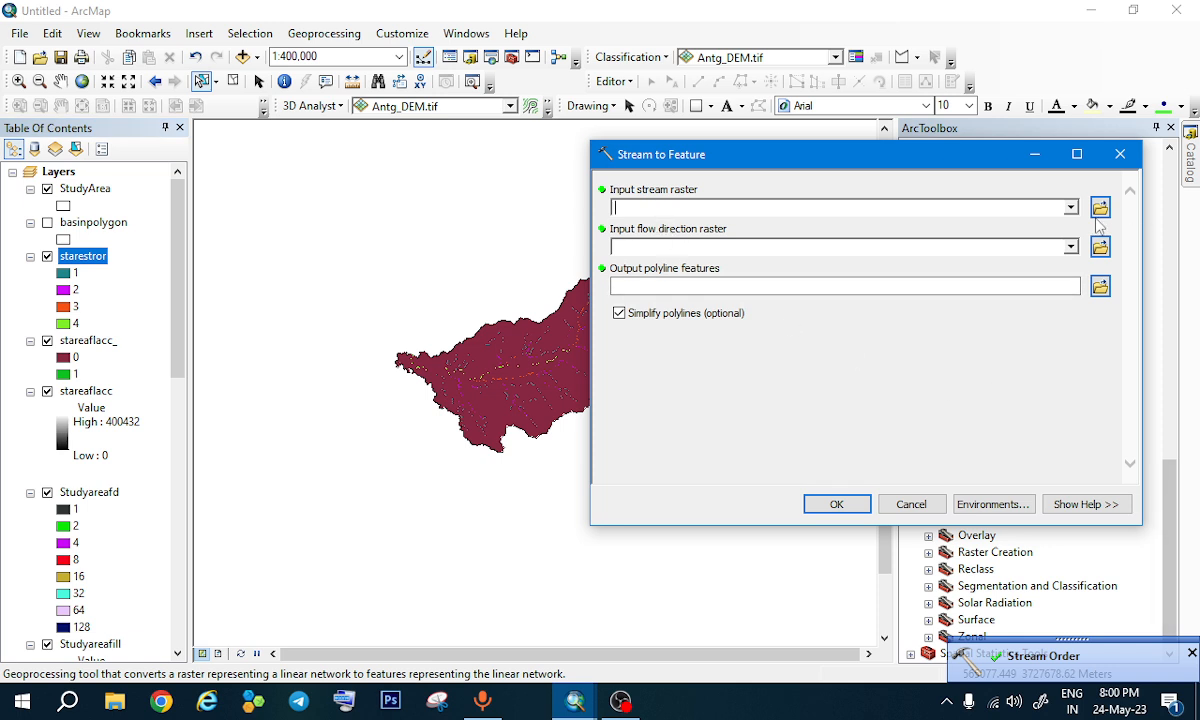
{"action": "left_click", "coordinate": [1016, 206]}
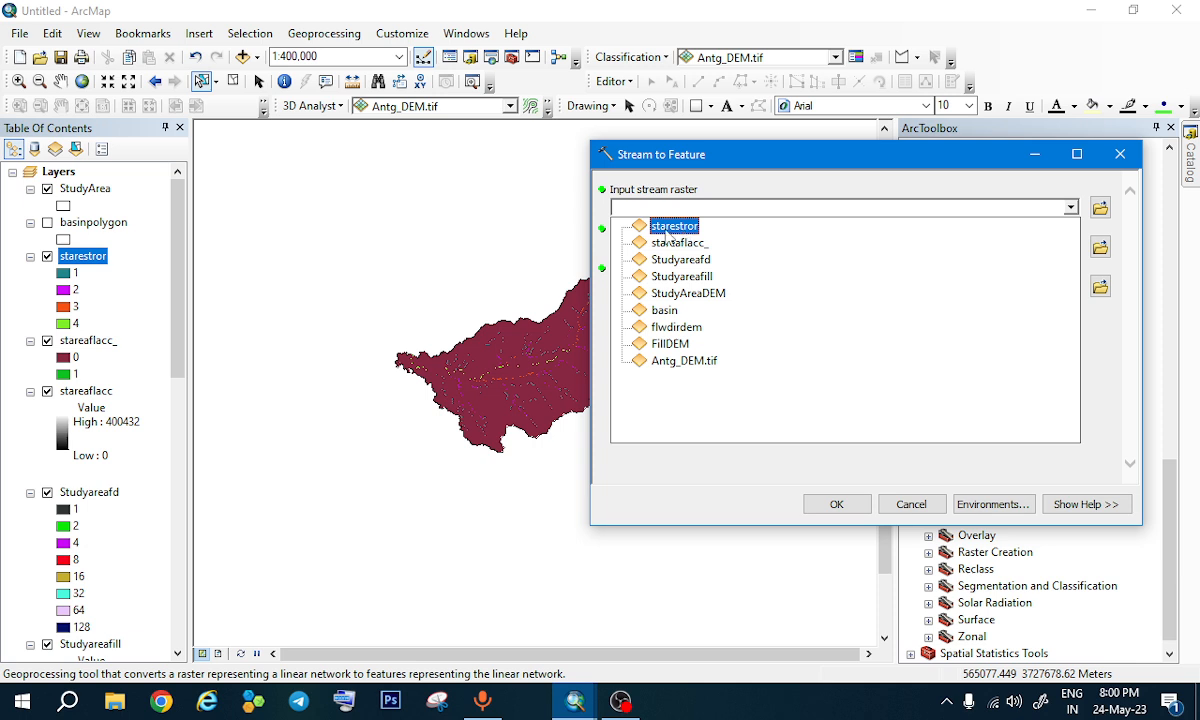
{"action": "left_click", "coordinate": [688, 230]}
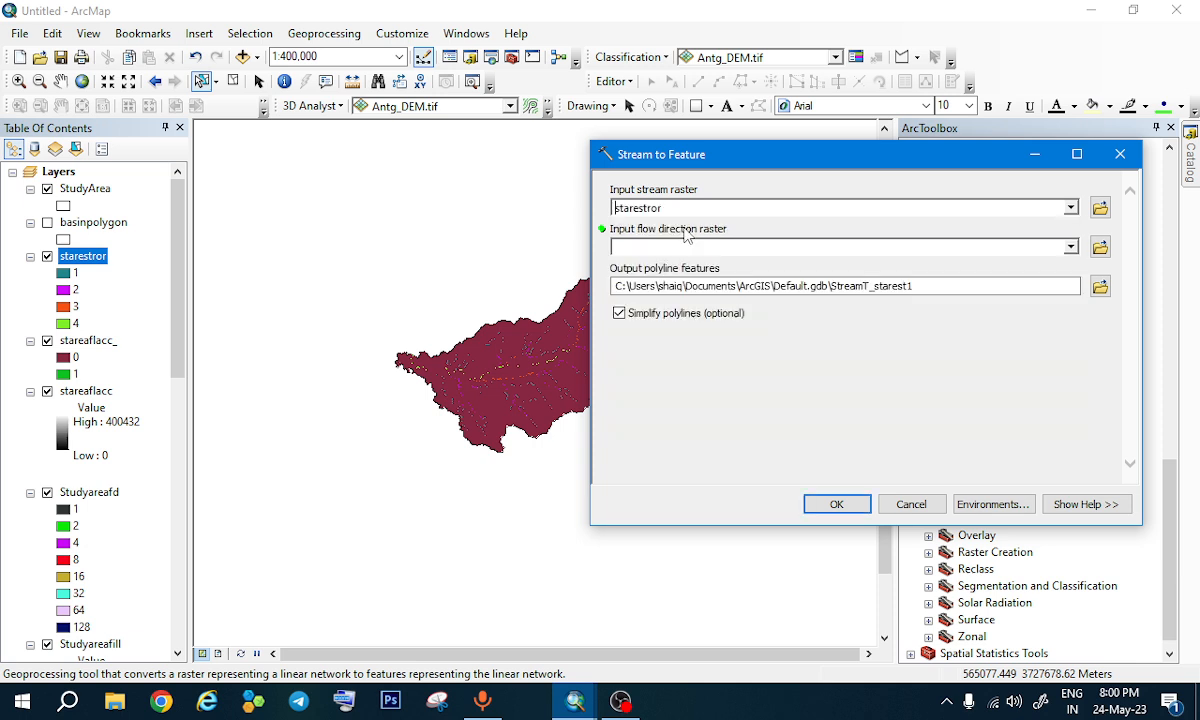
{"action": "left_click", "coordinate": [1071, 248]}
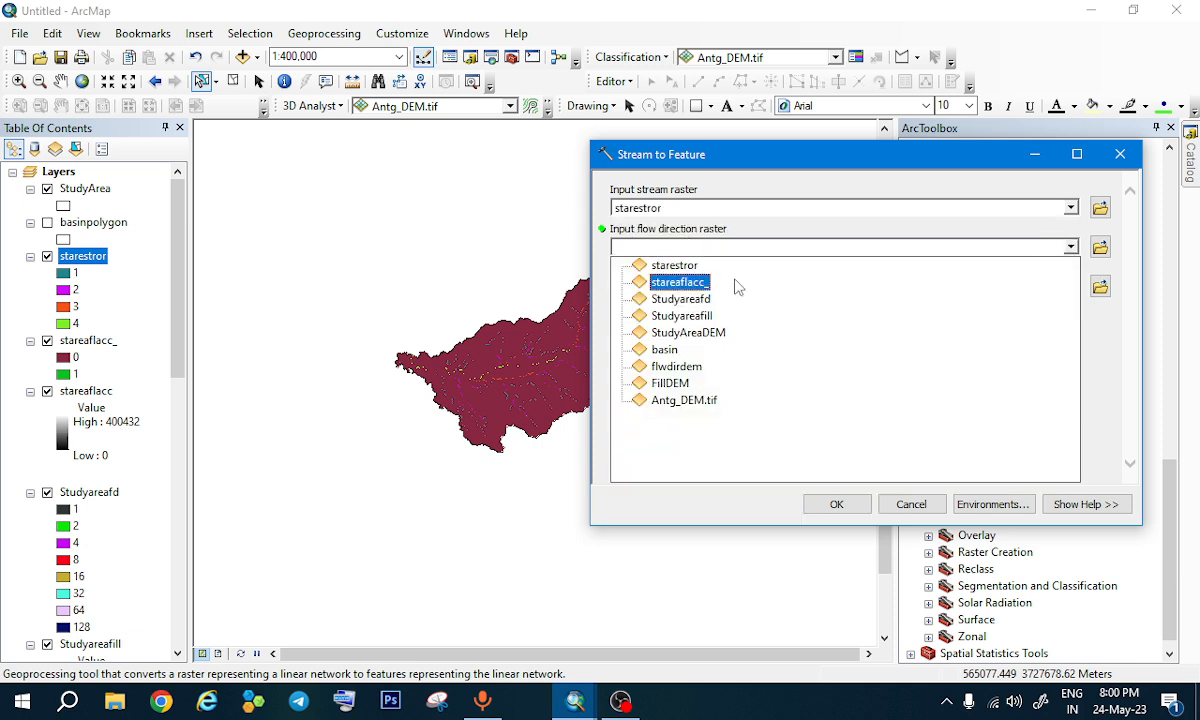
{"action": "left_click", "coordinate": [681, 299]}
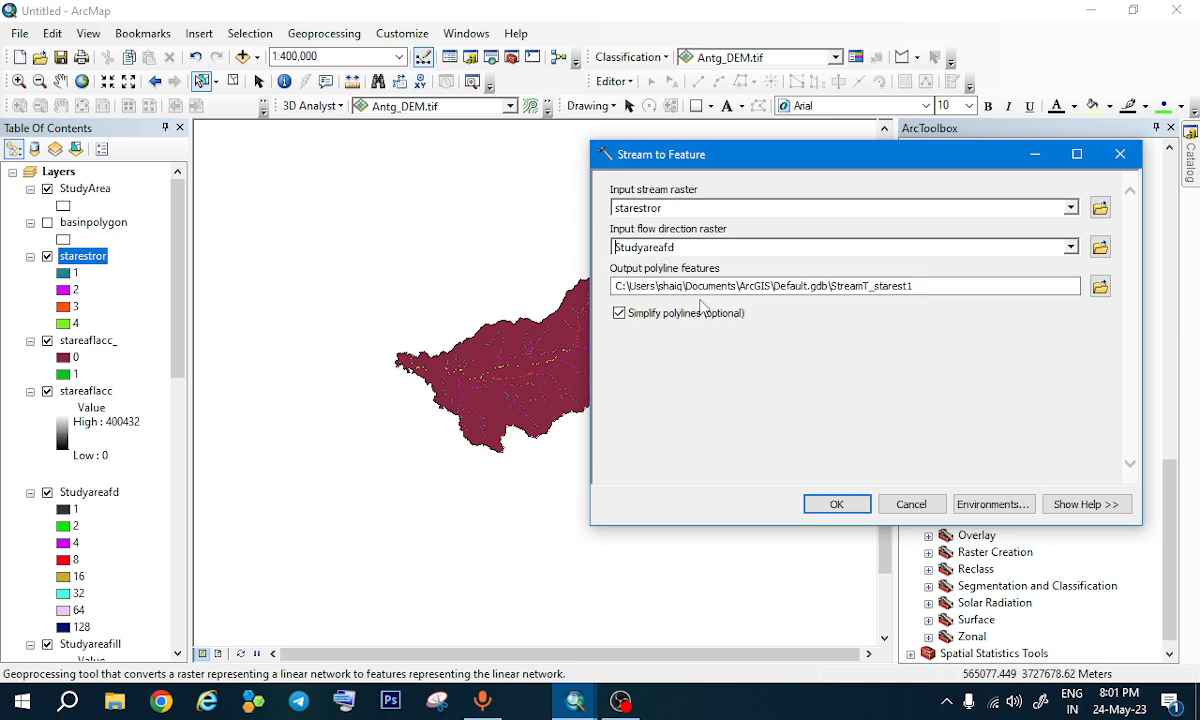
{"action": "left_click", "coordinate": [1100, 286]}
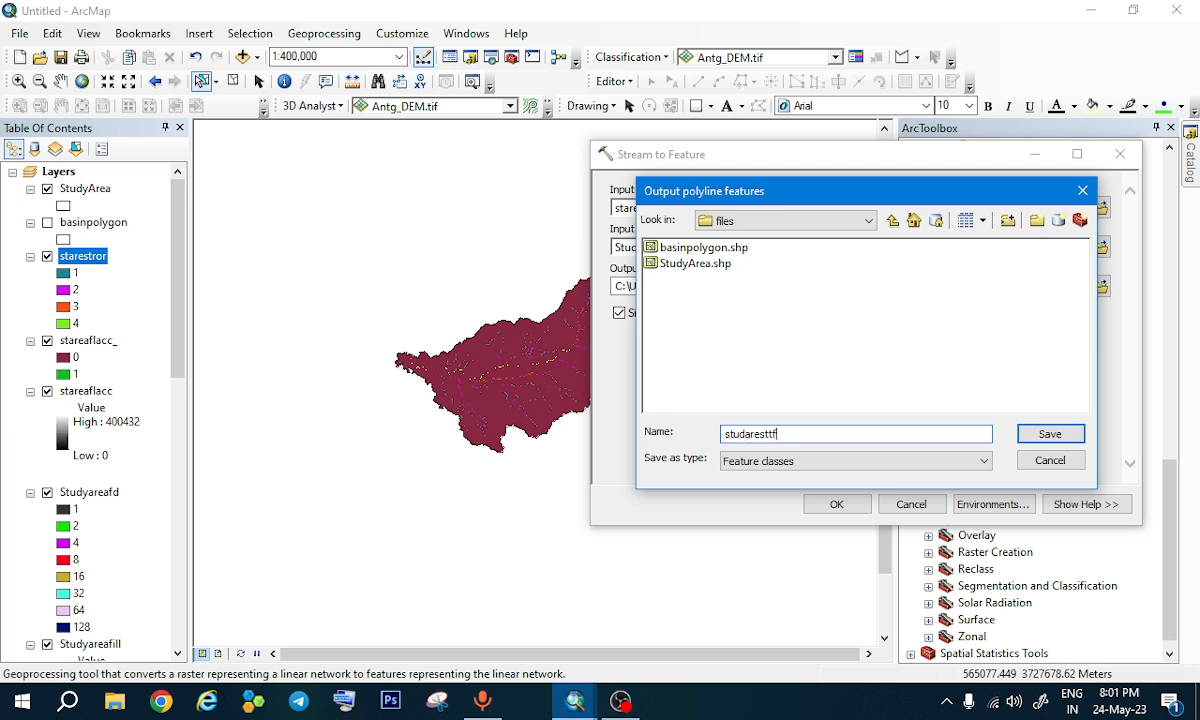
{"action": "left_click", "coordinate": [1050, 433]}
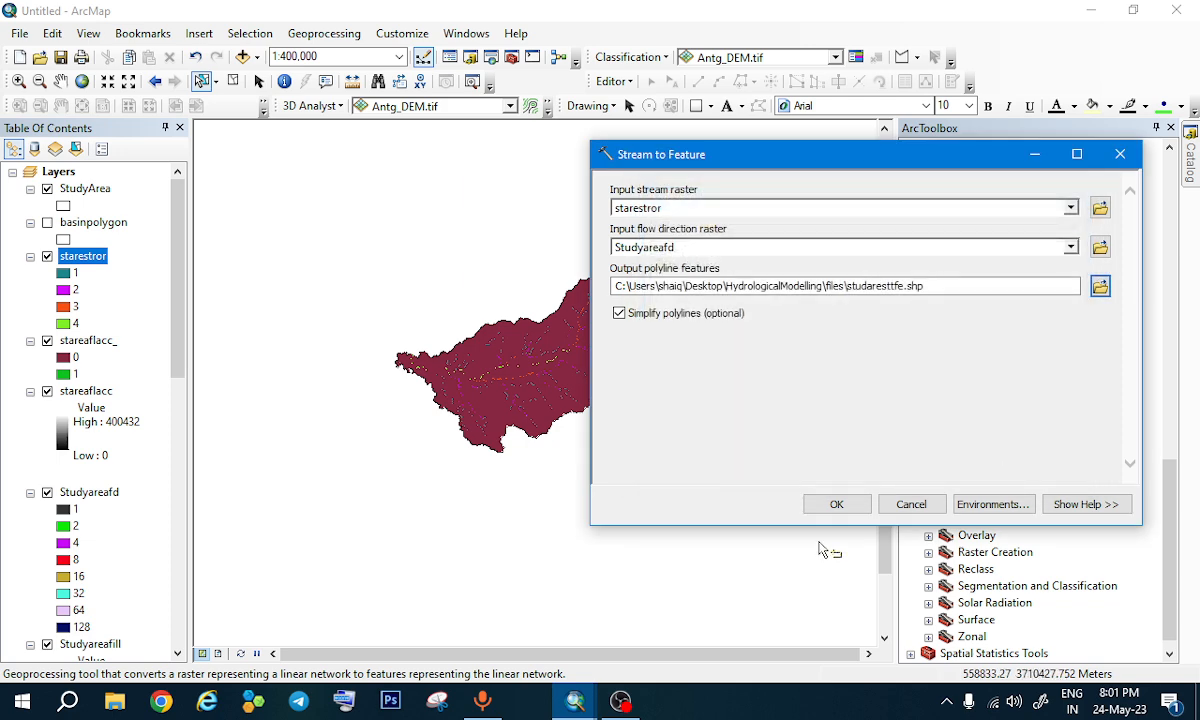
{"action": "left_click", "coordinate": [836, 504]}
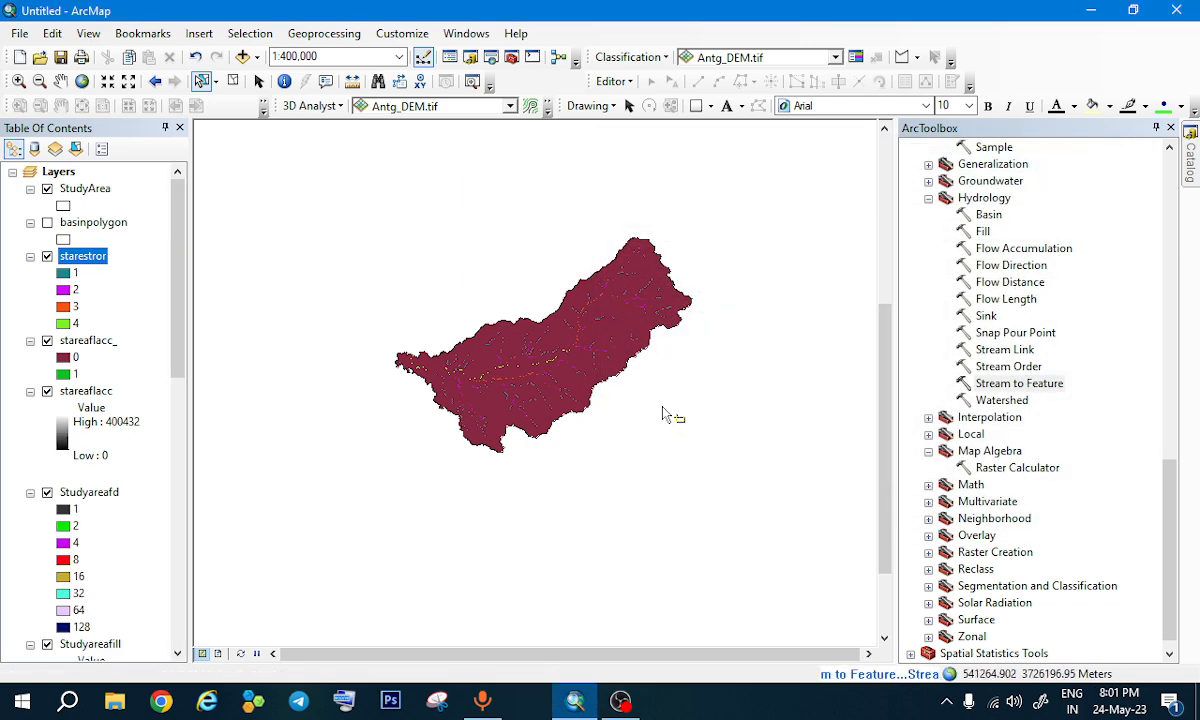
Step: Hide the starestror, stareaflacc_, stareaflacc, Studyareafd, Studyareafill and StudyAreaDEM rasters, leaving only the stream polylines and StudyArea outline shown
{"action": "scroll", "coordinate": [505, 380], "scroll_direction": "up", "scroll_amount": 3}
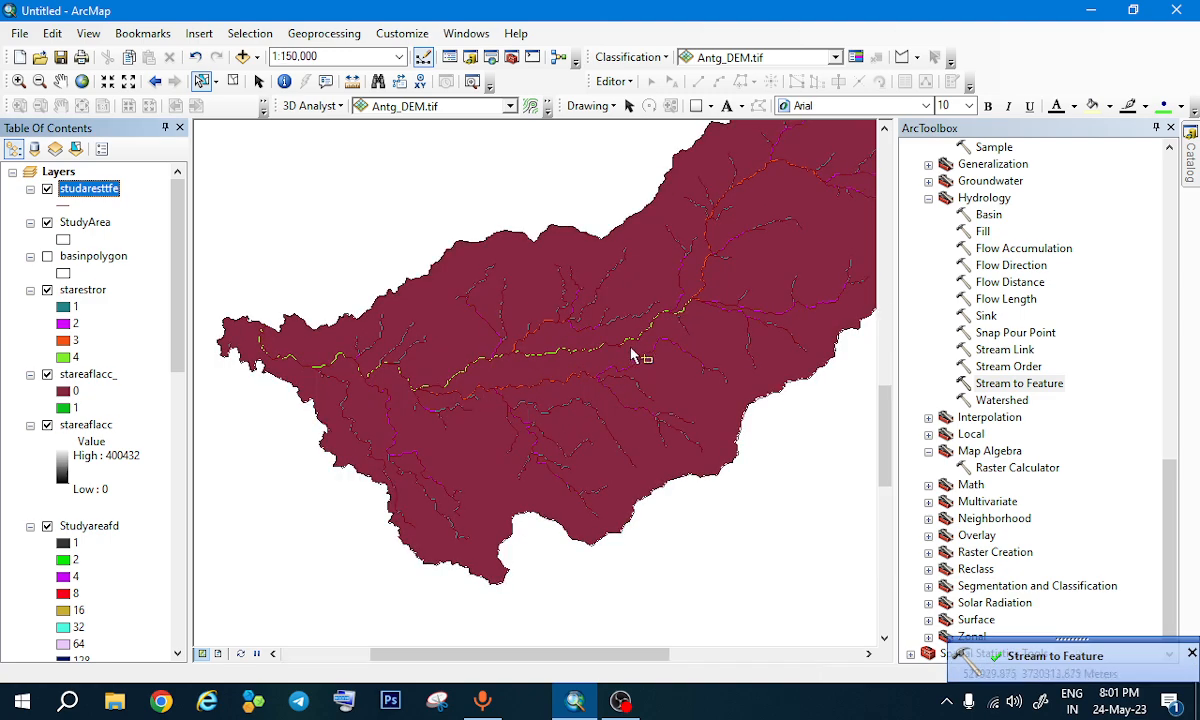
{"action": "left_click", "coordinate": [47, 290]}
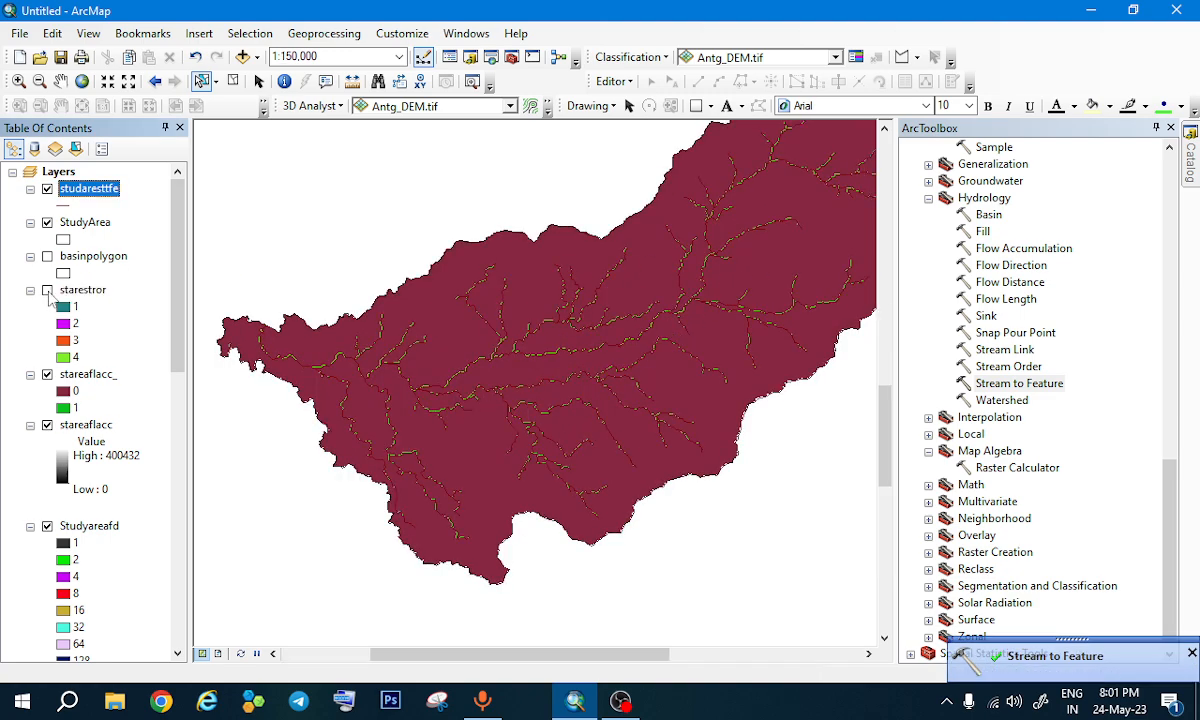
{"action": "left_click", "coordinate": [47, 374]}
{"action": "left_click", "coordinate": [47, 425]}
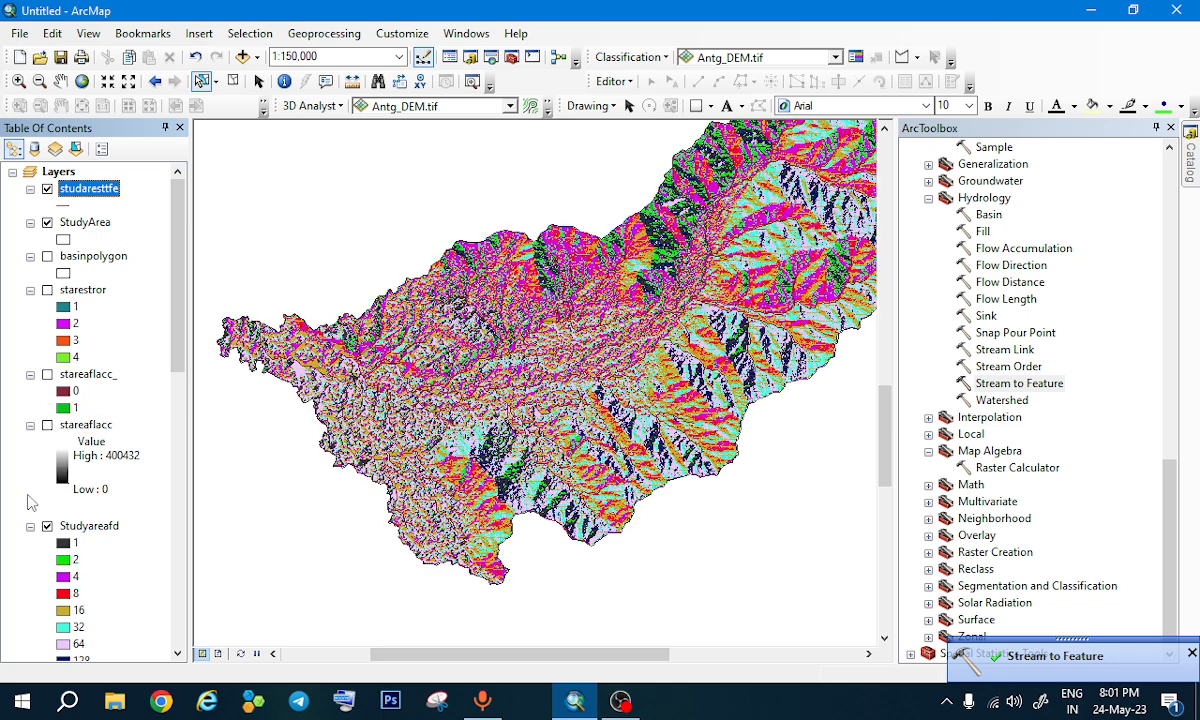
{"action": "left_click", "coordinate": [46, 527]}
{"action": "scroll", "coordinate": [45, 495], "scroll_direction": "down", "scroll_amount": 3}
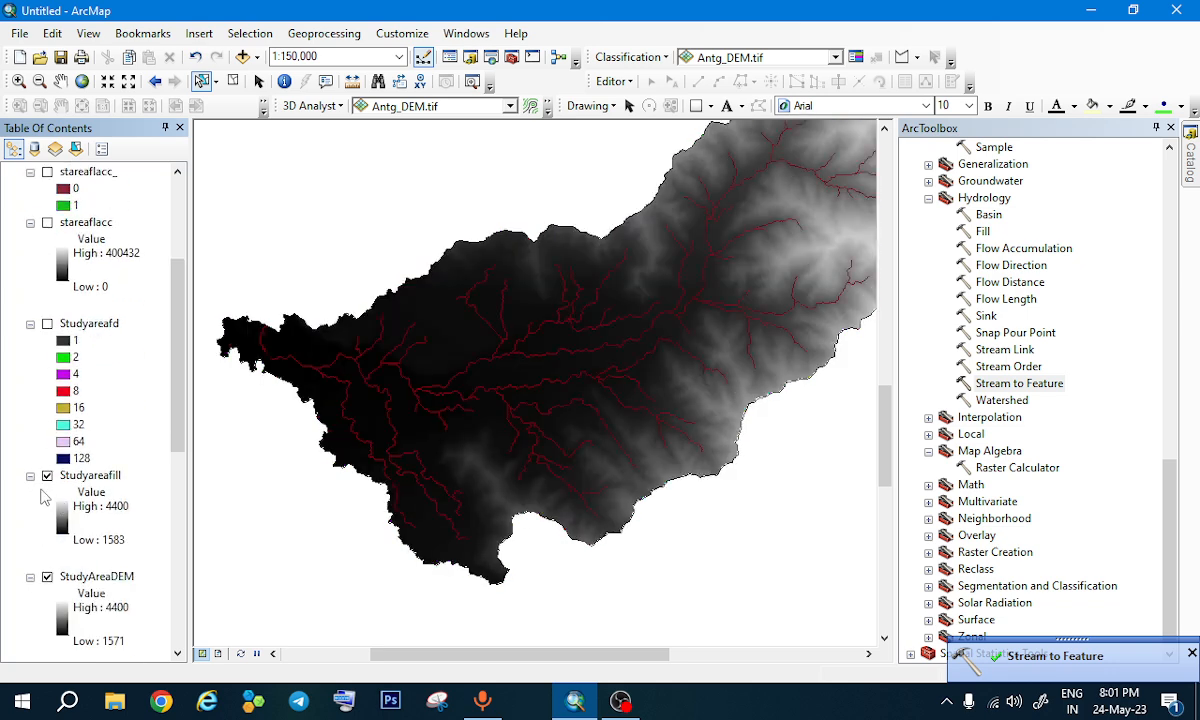
{"action": "left_click", "coordinate": [47, 577]}
{"action": "scroll", "coordinate": [88, 420], "scroll_direction": "up", "scroll_amount": 3}
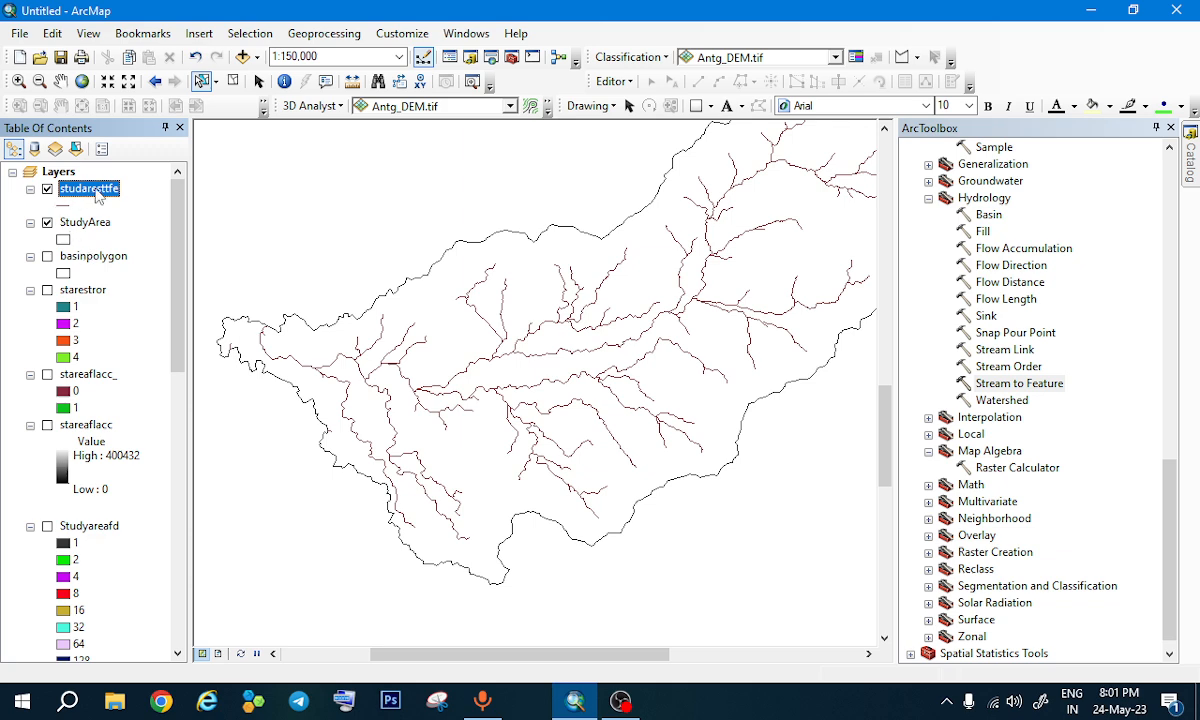
{"action": "left_click", "coordinate": [88, 219]}
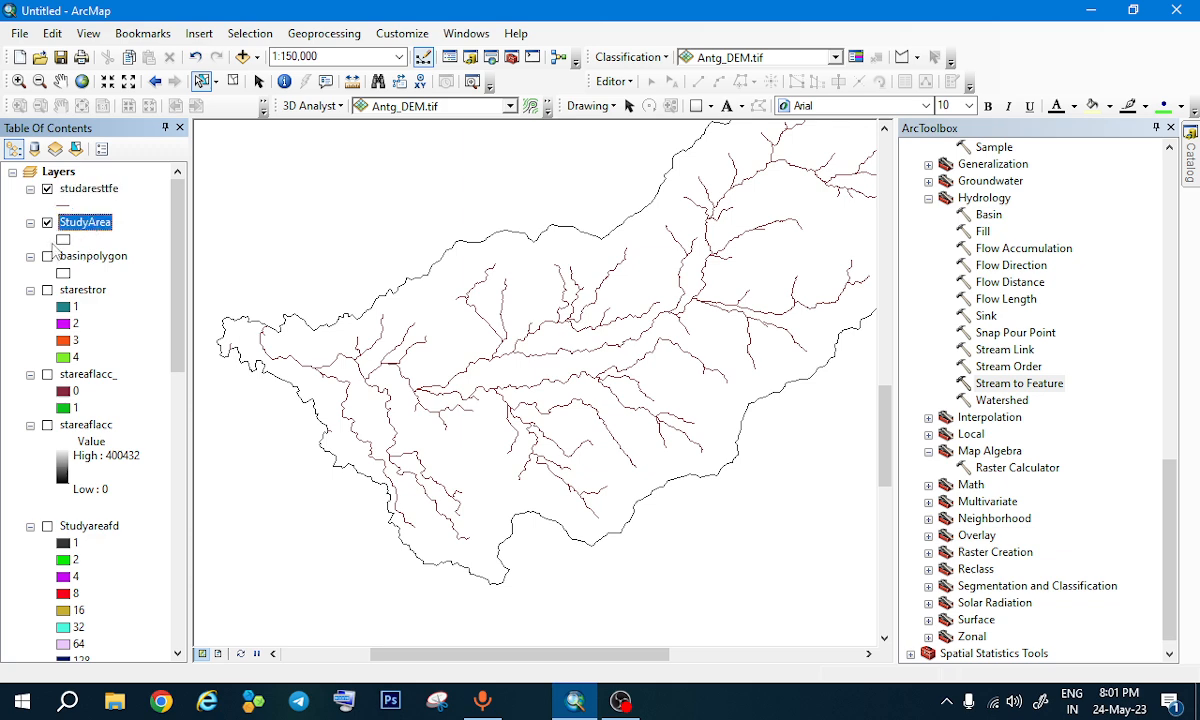
Step: Symbolize the studaresttfe stream layer by unique values of the grid_code field, adding all values
{"action": "scroll", "coordinate": [430, 400], "scroll_direction": "up", "scroll_amount": 2}
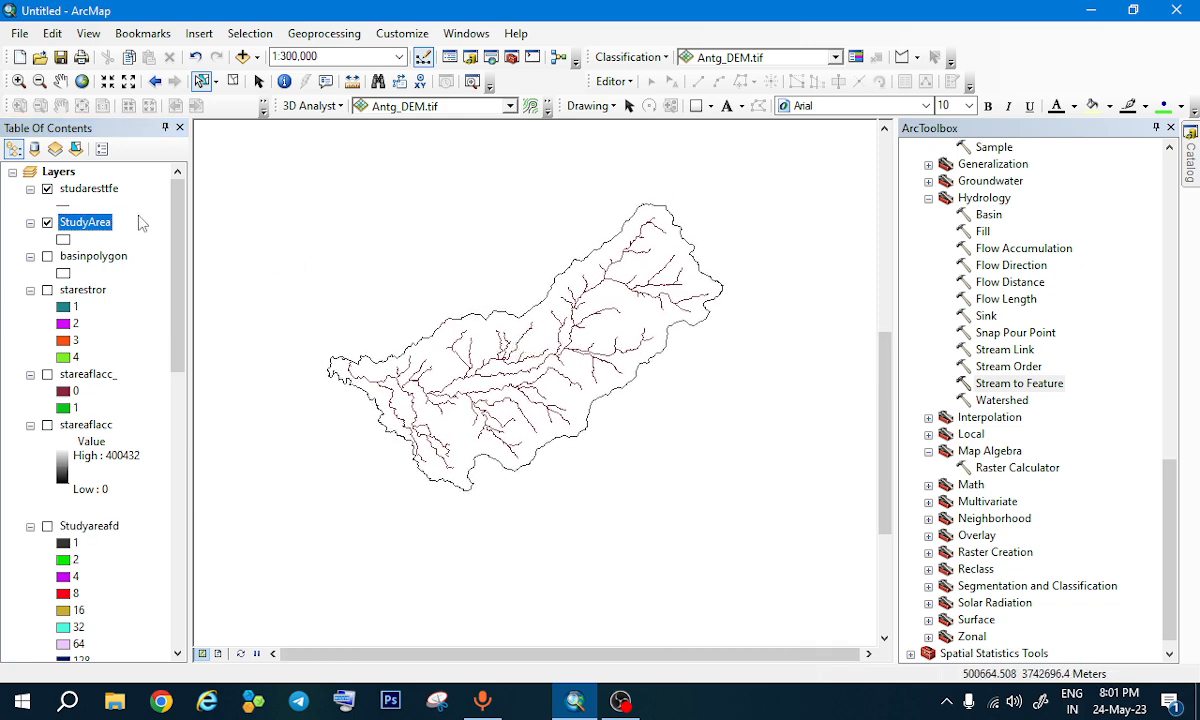
{"action": "right_click", "coordinate": [79, 192]}
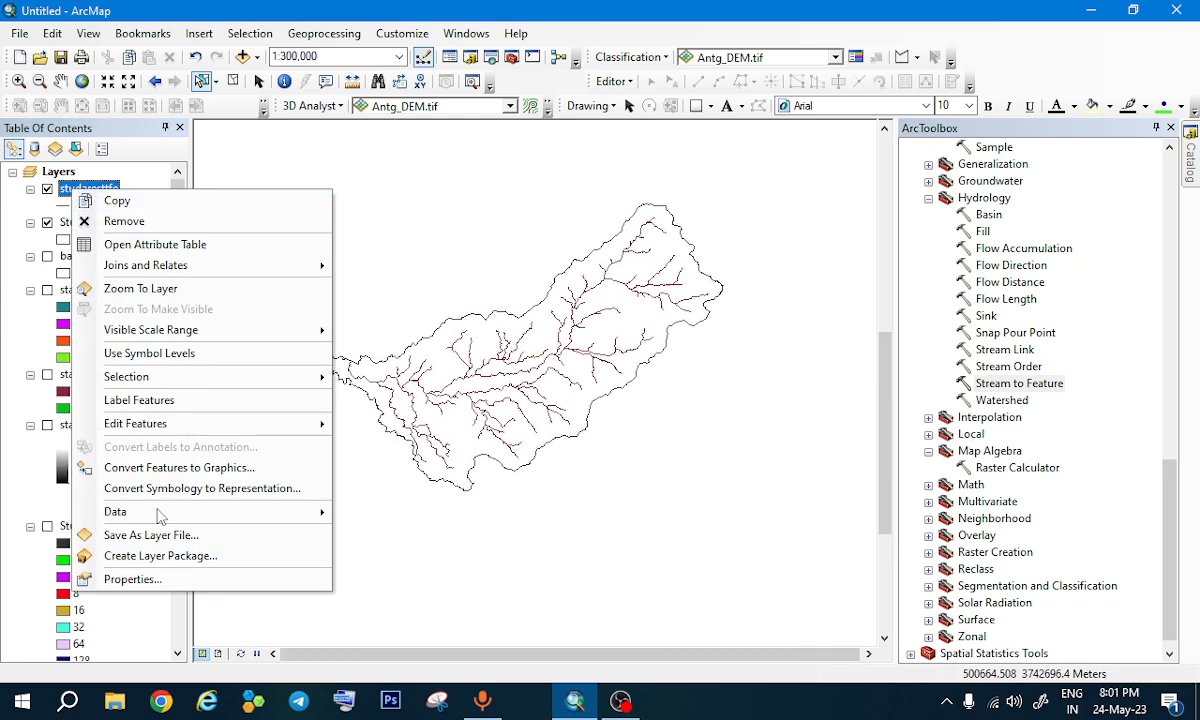
{"action": "left_click", "coordinate": [158, 578]}
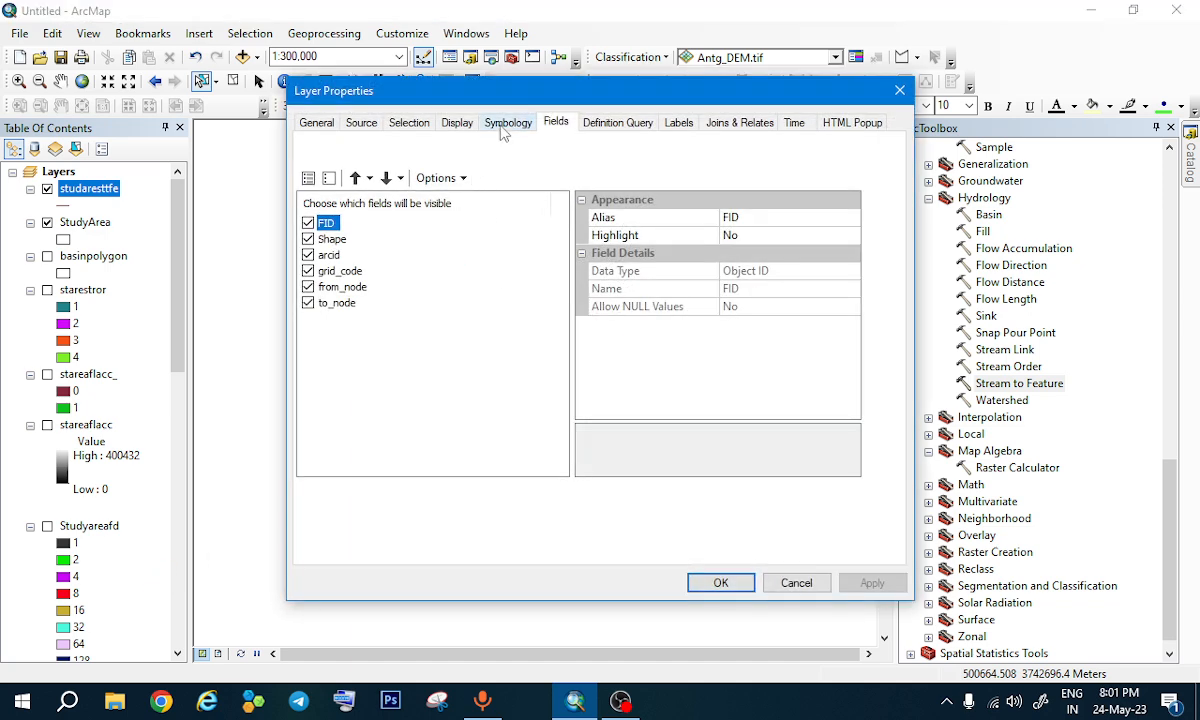
{"action": "left_click", "coordinate": [506, 124]}
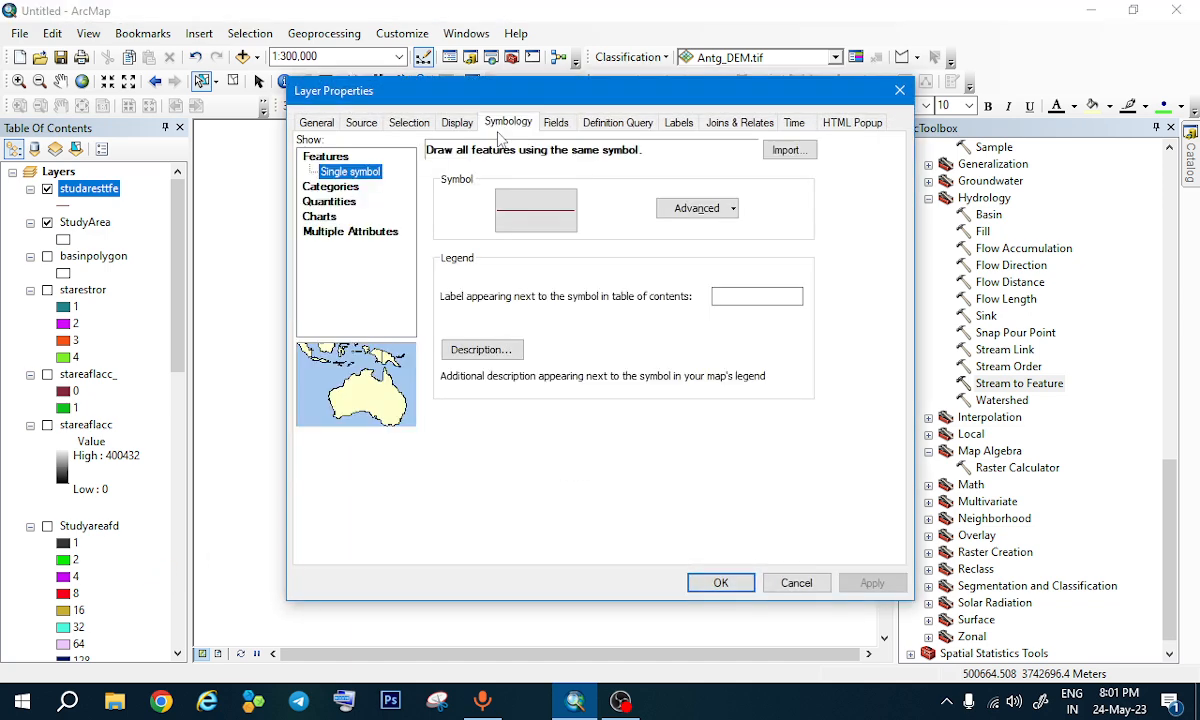
{"action": "left_click", "coordinate": [340, 187]}
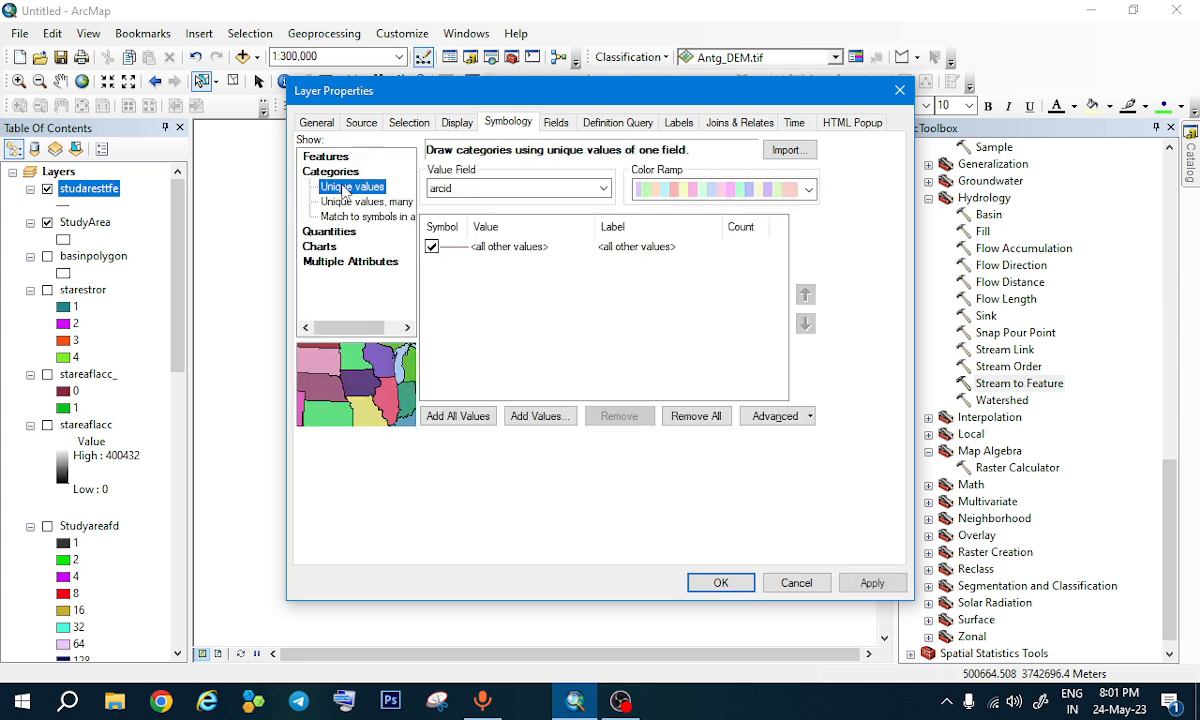
{"action": "left_click", "coordinate": [476, 190]}
{"action": "left_click", "coordinate": [460, 218]}
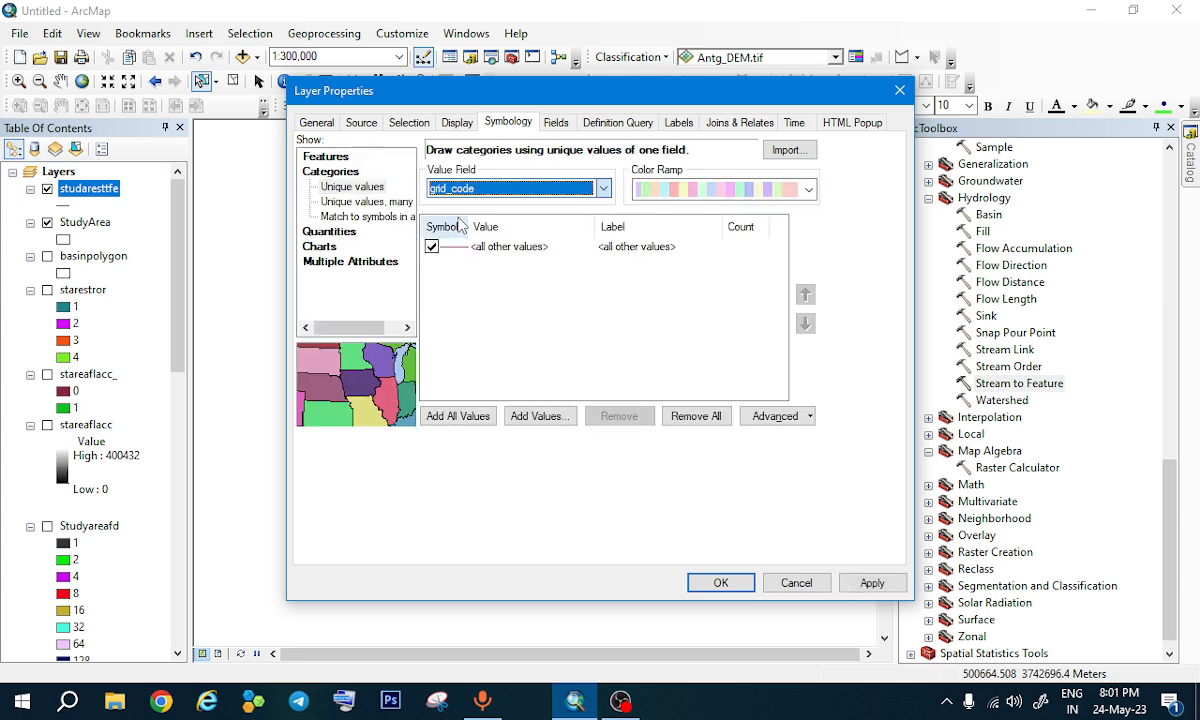
{"action": "left_click", "coordinate": [460, 416]}
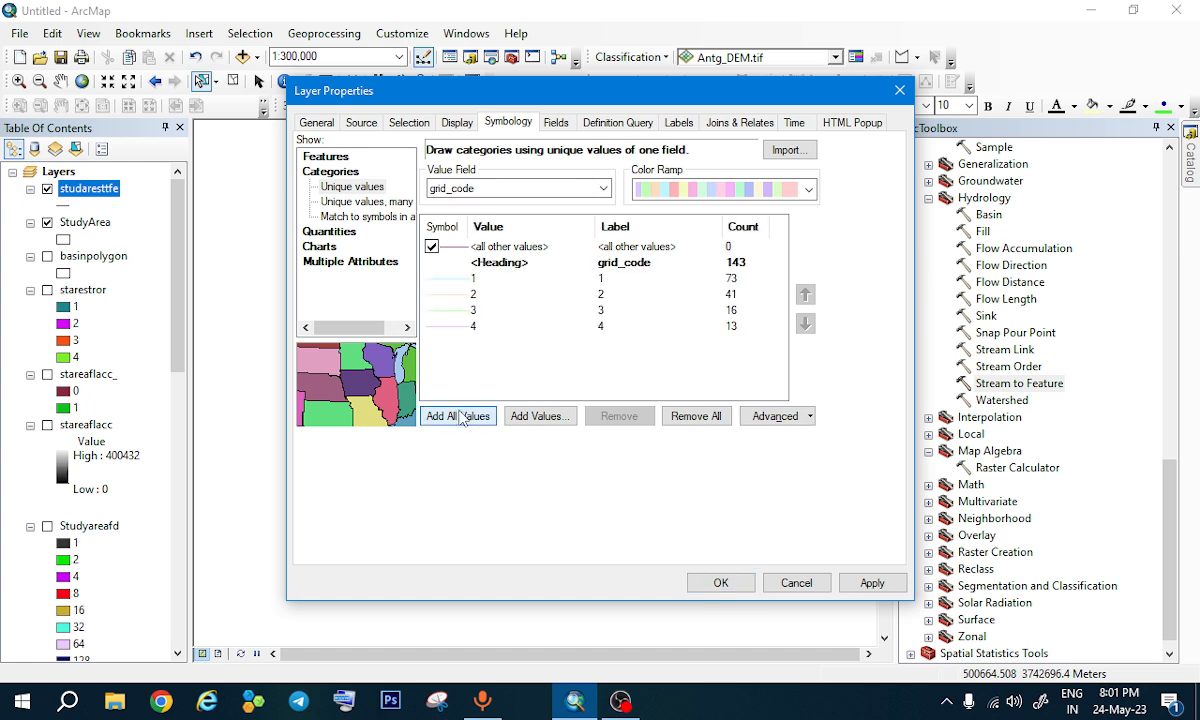
Step: Give the streams with grid_code 4 a red line symbol with a width of 4
{"action": "left_click", "coordinate": [475, 280]}
{"action": "left_click", "coordinate": [473, 295]}
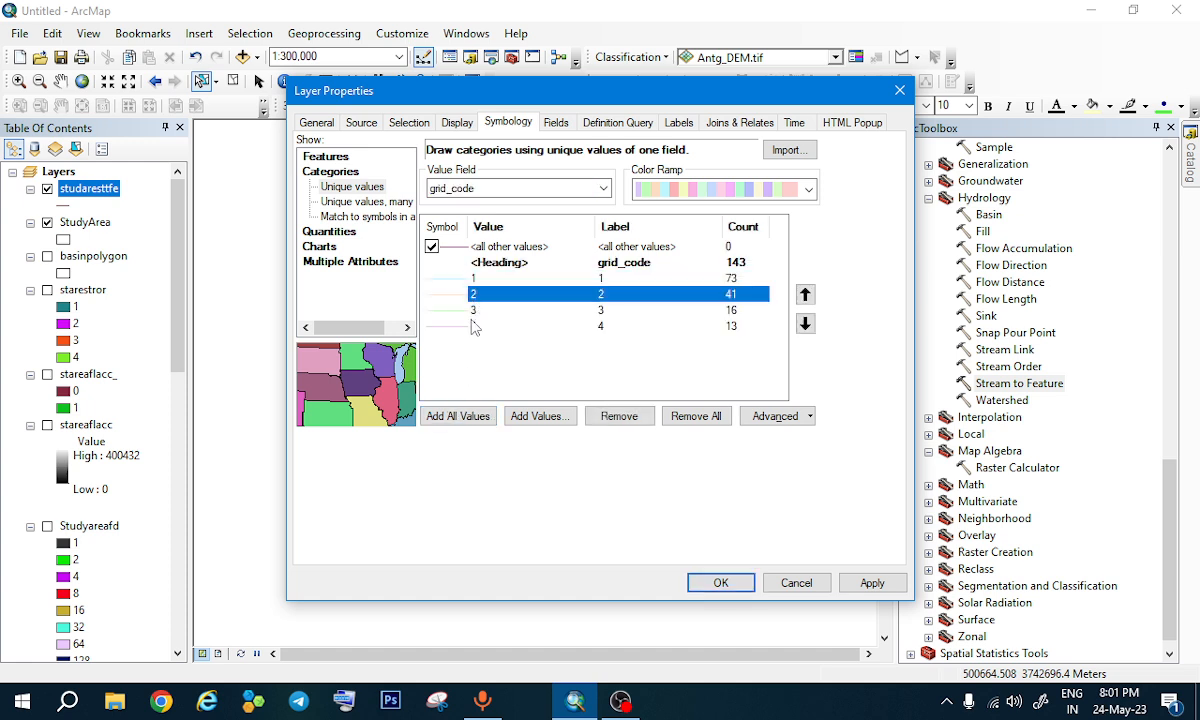
{"action": "left_click", "coordinate": [472, 310]}
{"action": "left_click", "coordinate": [474, 327]}
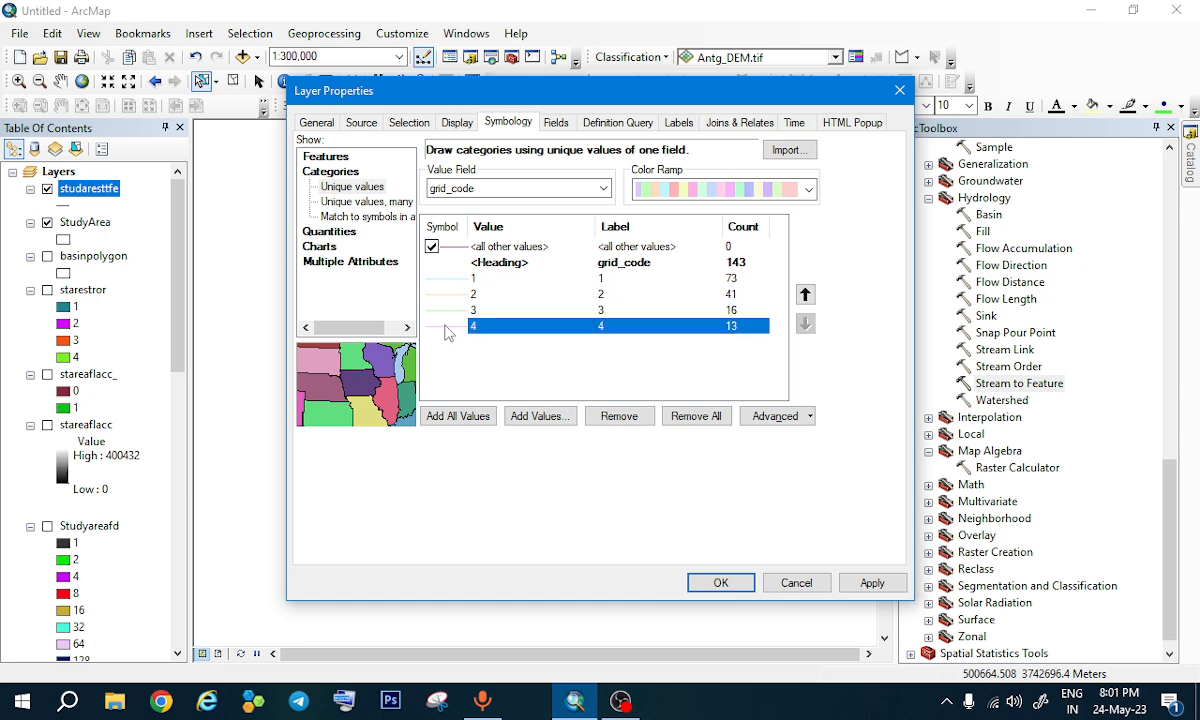
{"action": "double_click", "coordinate": [447, 329]}
{"action": "left_click", "coordinate": [766, 364]}
{"action": "left_click", "coordinate": [766, 364]}
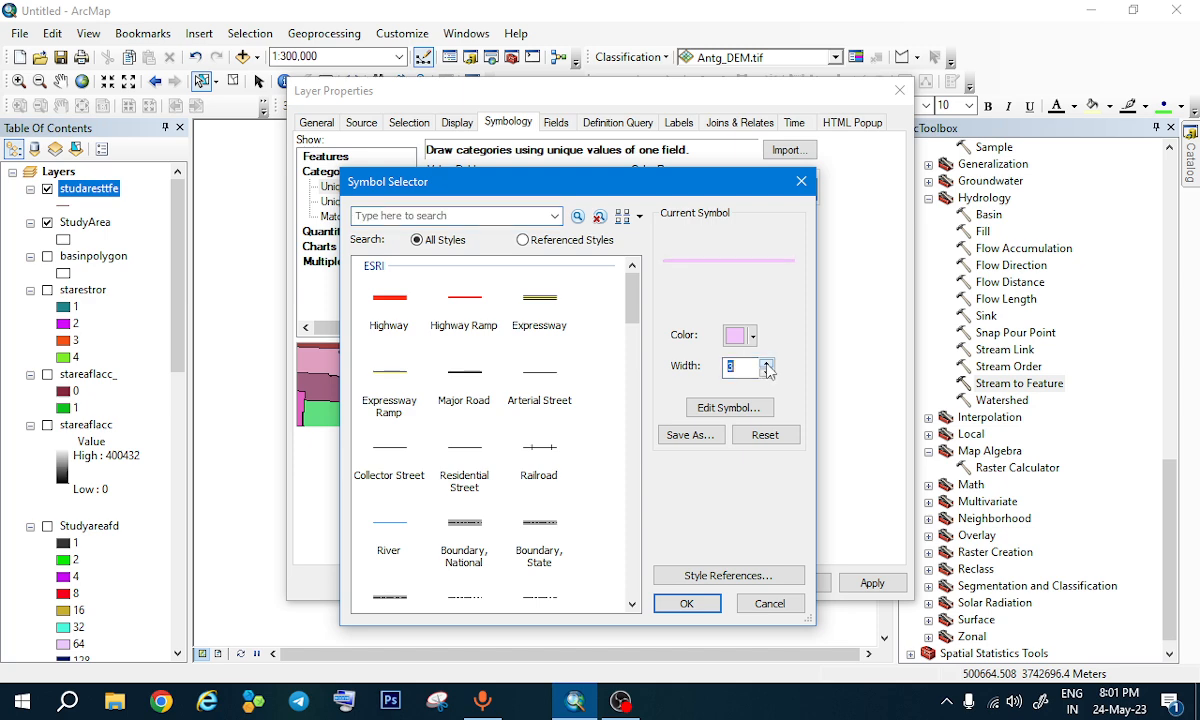
{"action": "left_click", "coordinate": [752, 336]}
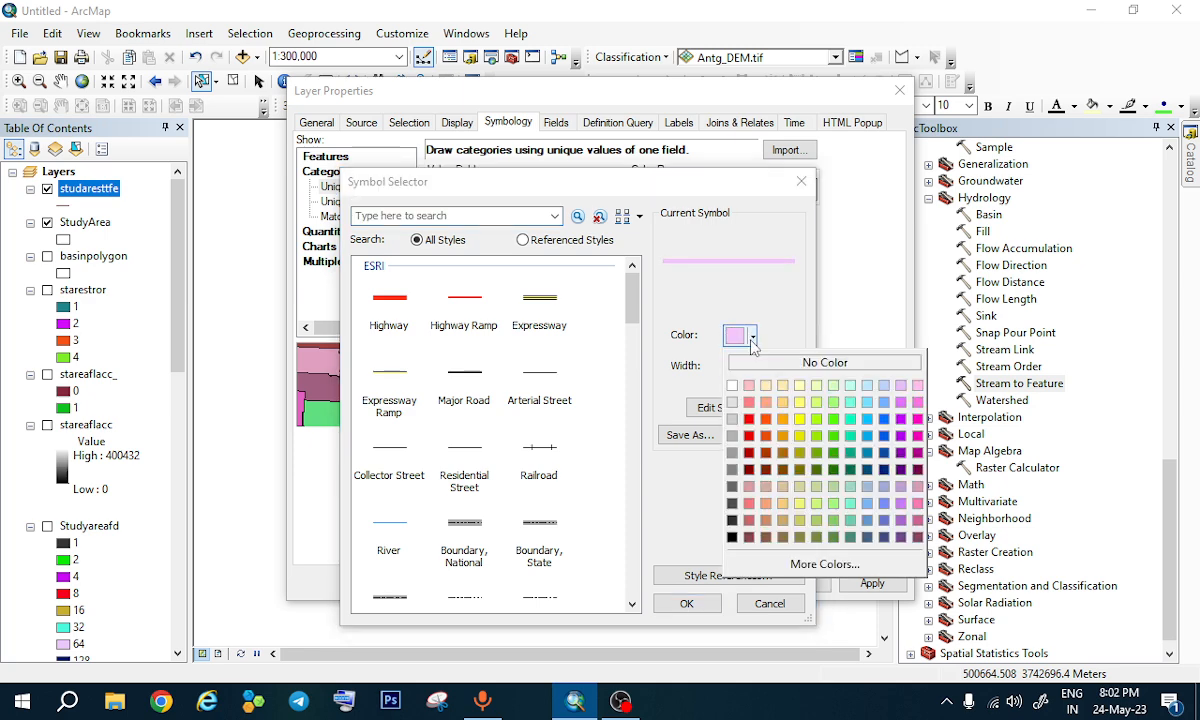
{"action": "left_click", "coordinate": [750, 419]}
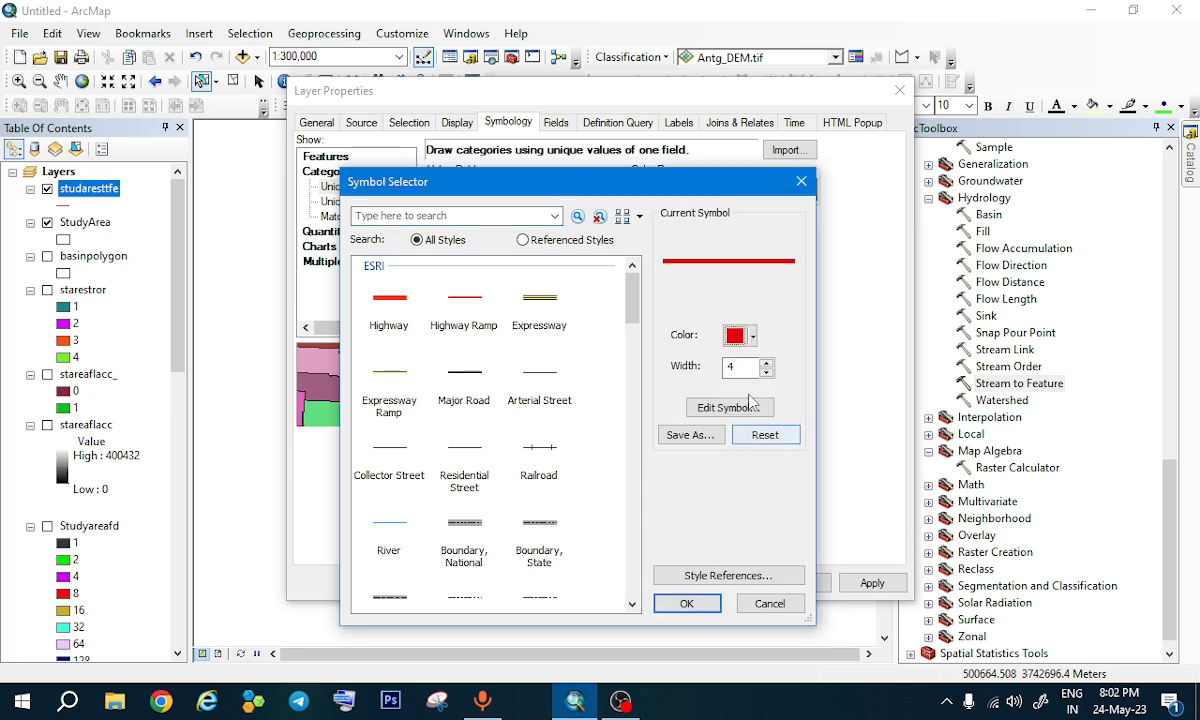
{"action": "left_click", "coordinate": [688, 606]}
Step: Give the streams with grid_code 3 a bright blue line symbol with a width of 3
{"action": "double_click", "coordinate": [410, 298]}
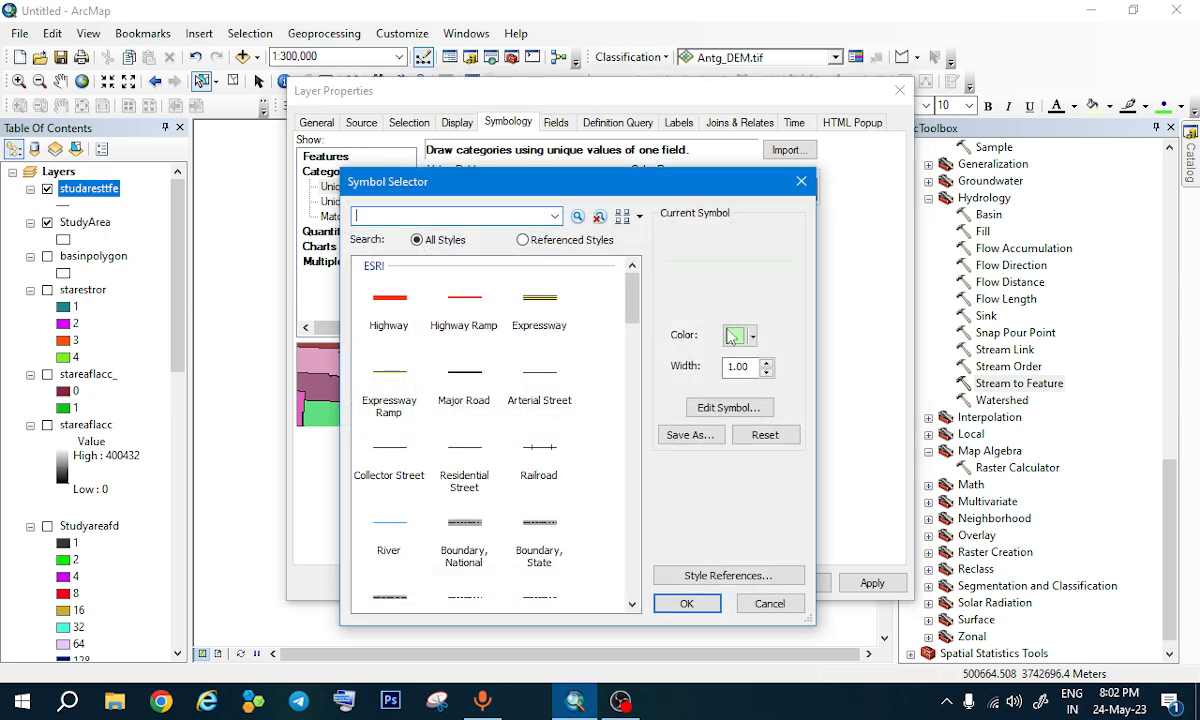
{"action": "left_click", "coordinate": [728, 336]}
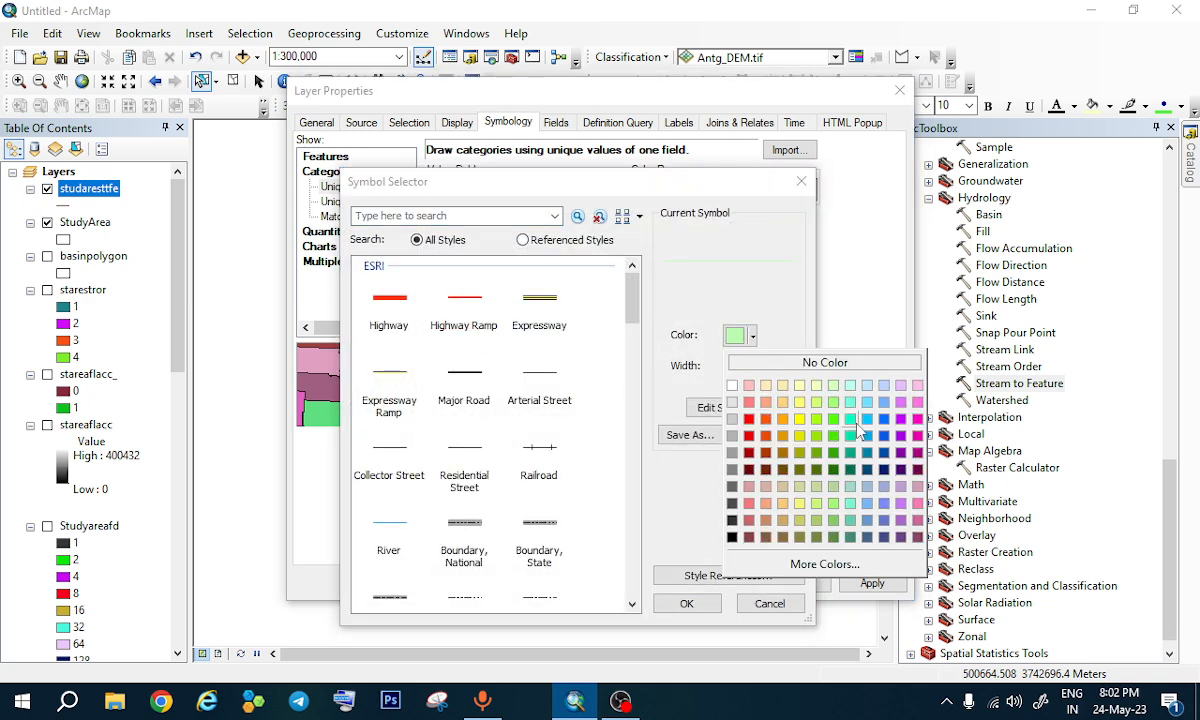
{"action": "left_click", "coordinate": [852, 420]}
{"action": "double_click", "coordinate": [738, 366]}
{"action": "type", "text": "3"}
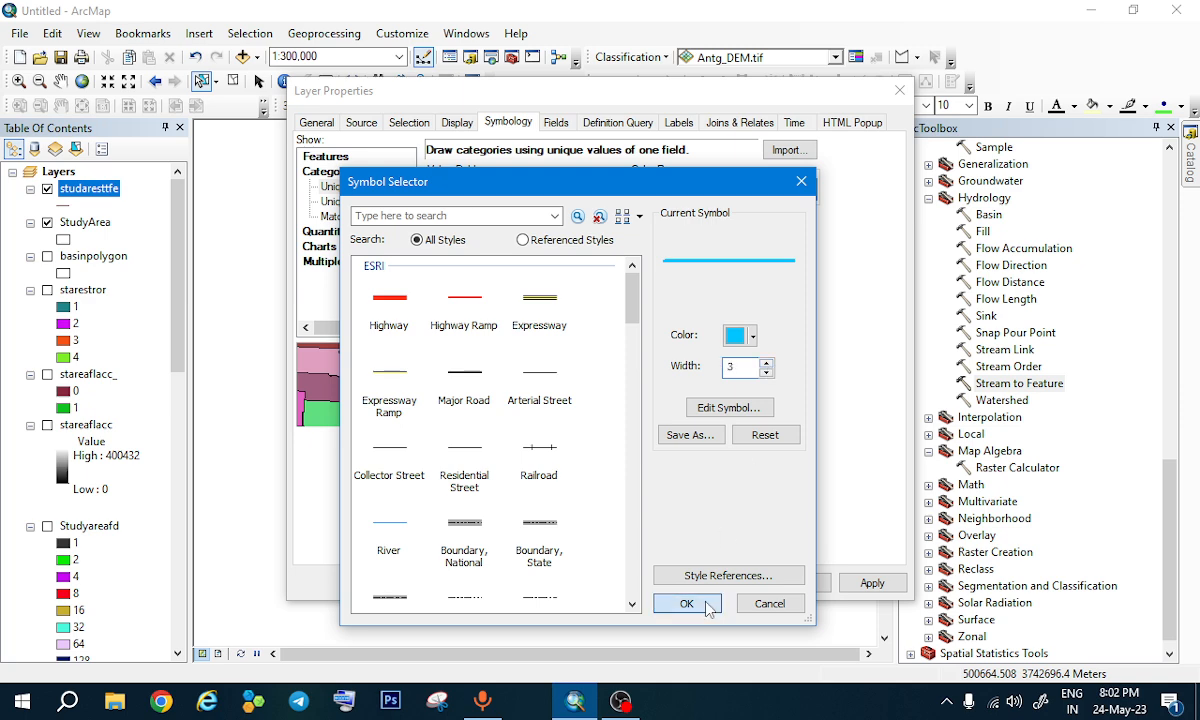
{"action": "left_click", "coordinate": [687, 604]}
Step: Set the line width of the grid_code 2 streams to 2 and apply the symbology to the stream layer
{"action": "double_click", "coordinate": [447, 294]}
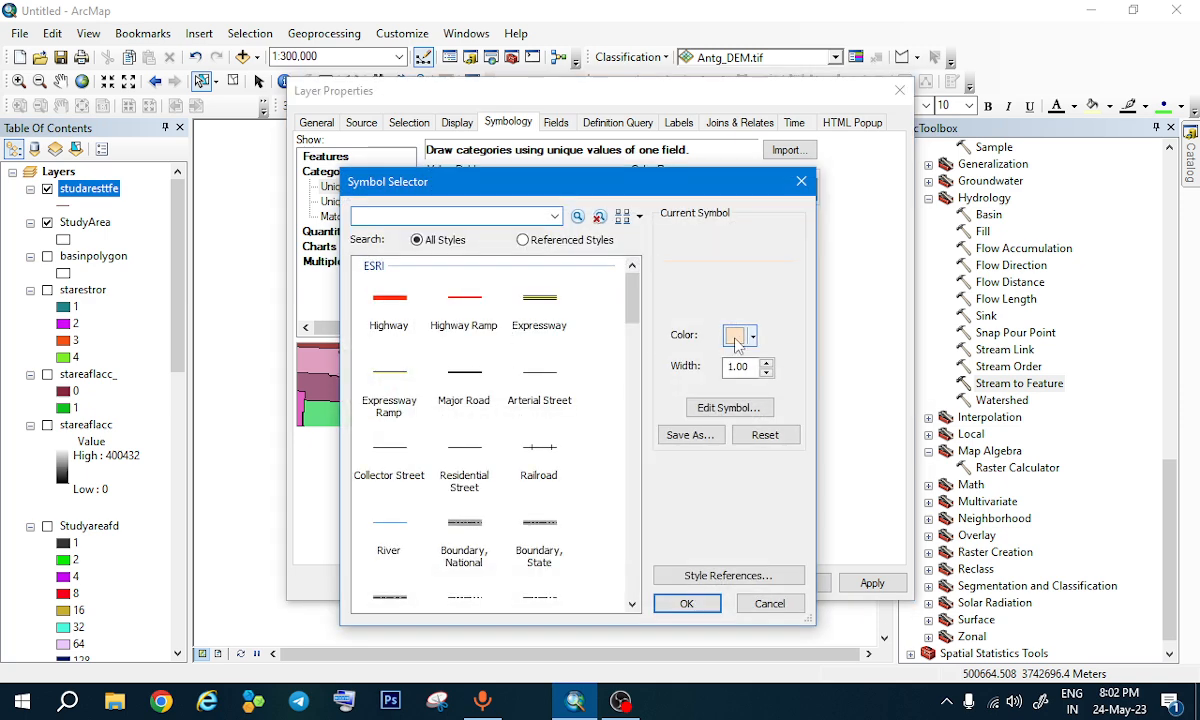
{"action": "double_click", "coordinate": [738, 366]}
{"action": "type", "text": "2"}
{"action": "left_click", "coordinate": [687, 604]}
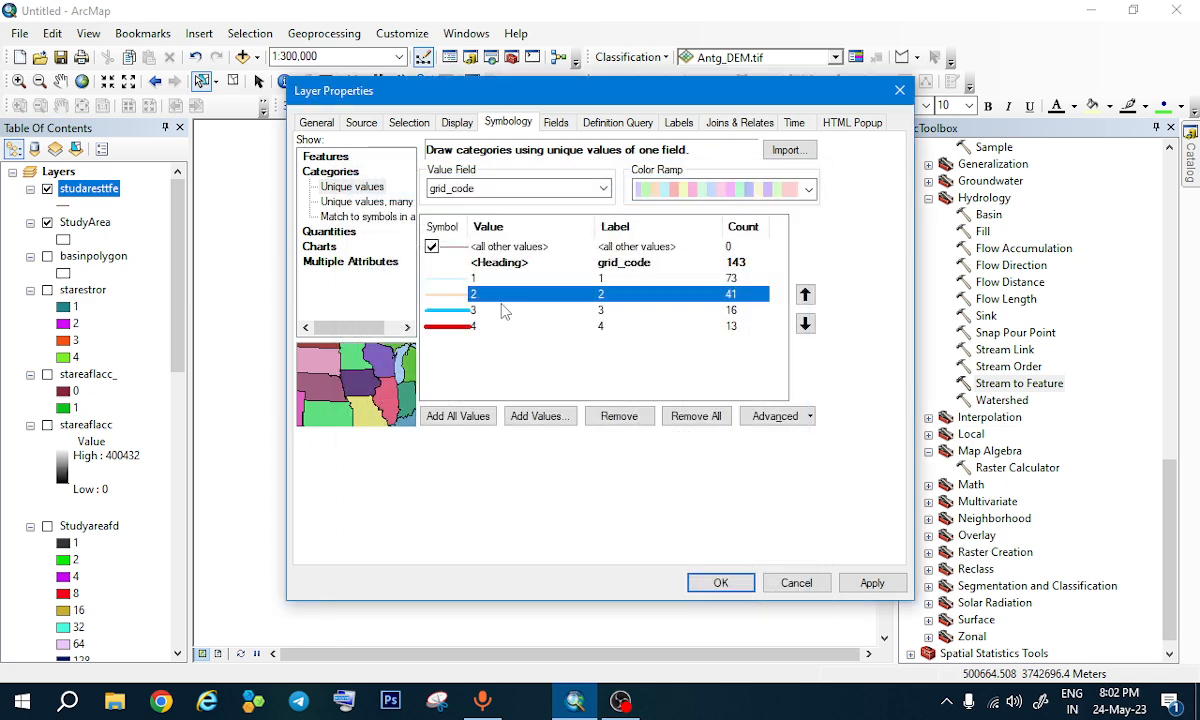
{"action": "left_click", "coordinate": [439, 279]}
{"action": "left_click", "coordinate": [720, 582]}
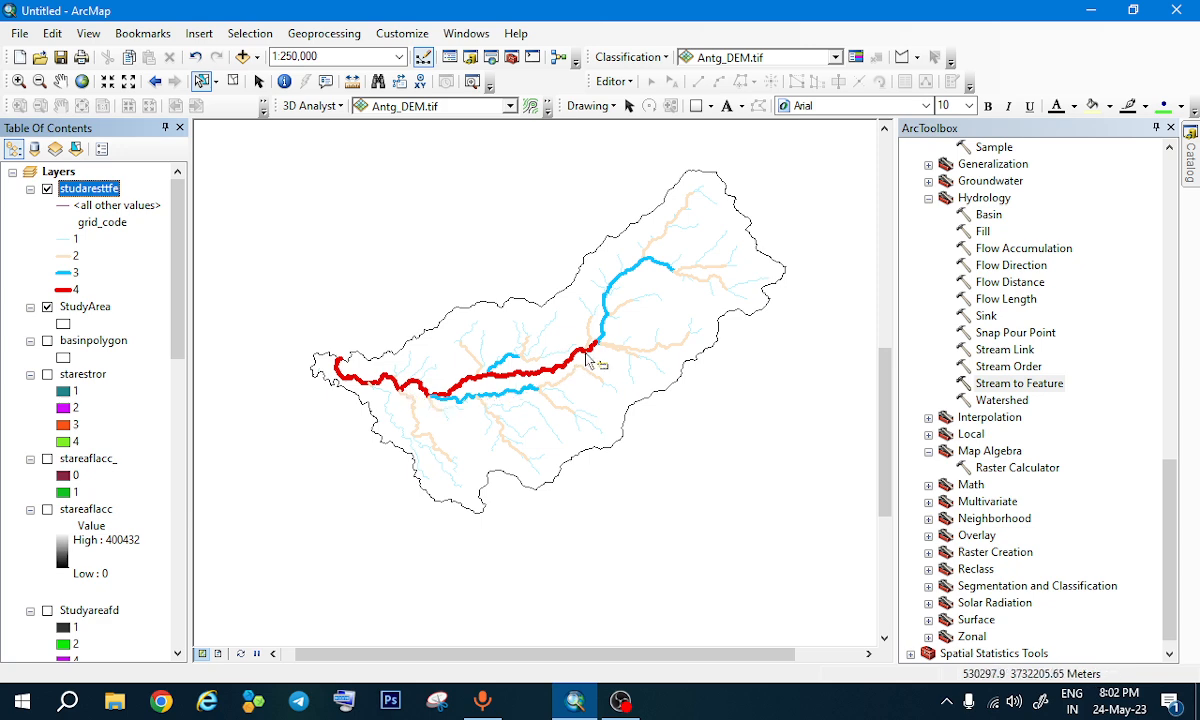
Step: Examine how the stream orders join from the eastern headwaters down to the basin's western outlet
{"action": "scroll", "coordinate": [757, 287], "scroll_direction": "up", "scroll_amount": 2}
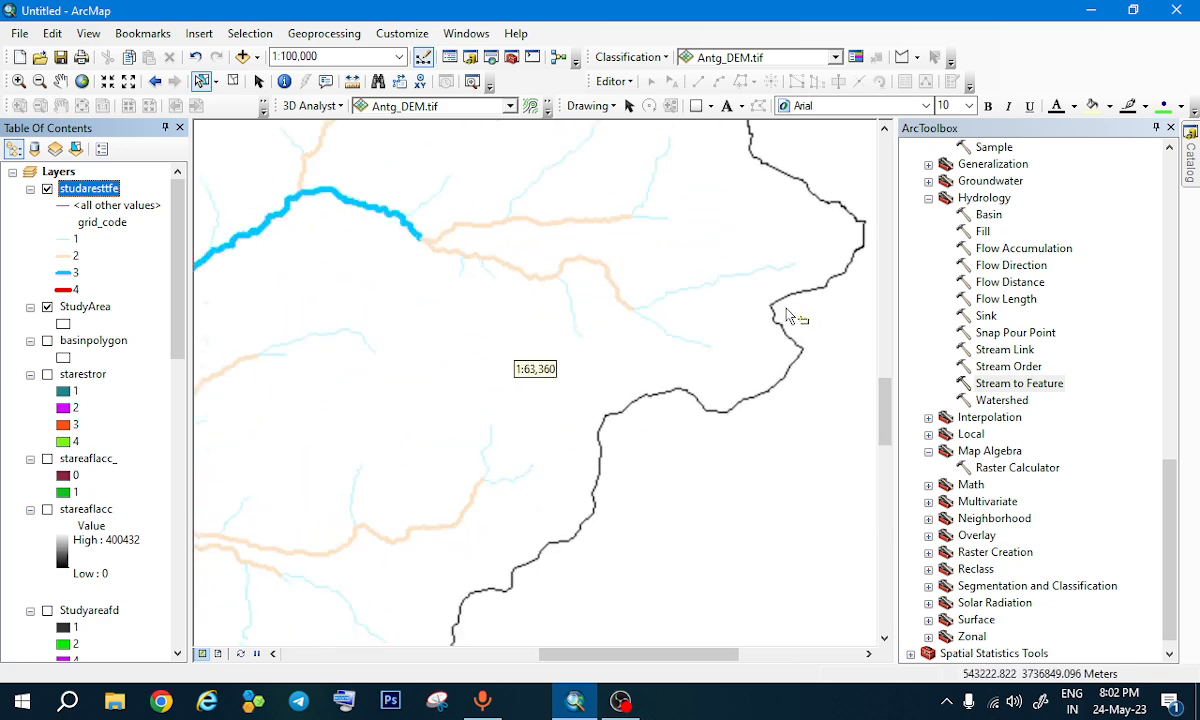
{"action": "scroll", "coordinate": [788, 313], "scroll_direction": "down", "scroll_amount": 1}
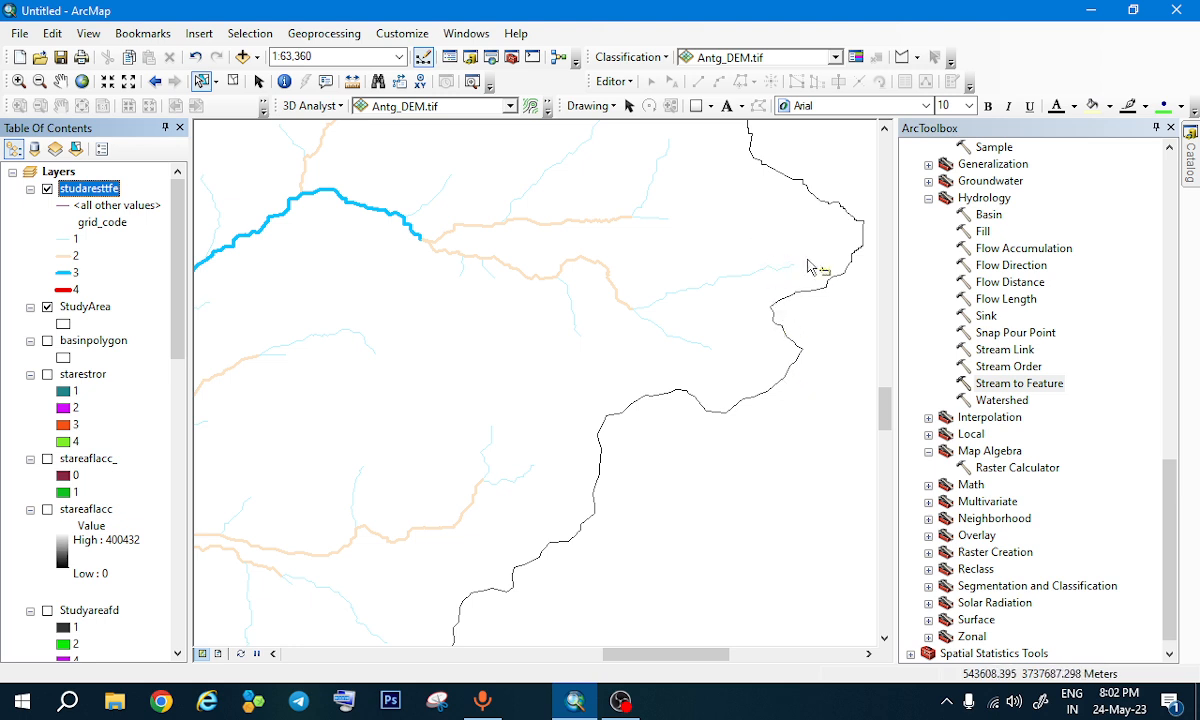
{"action": "scroll", "coordinate": [798, 268], "scroll_direction": "down", "scroll_amount": 1}
{"action": "left_click_drag", "start_coordinate": [802, 293], "coordinate": [711, 339]}
{"action": "scroll", "coordinate": [711, 339], "scroll_direction": "down", "scroll_amount": 1}
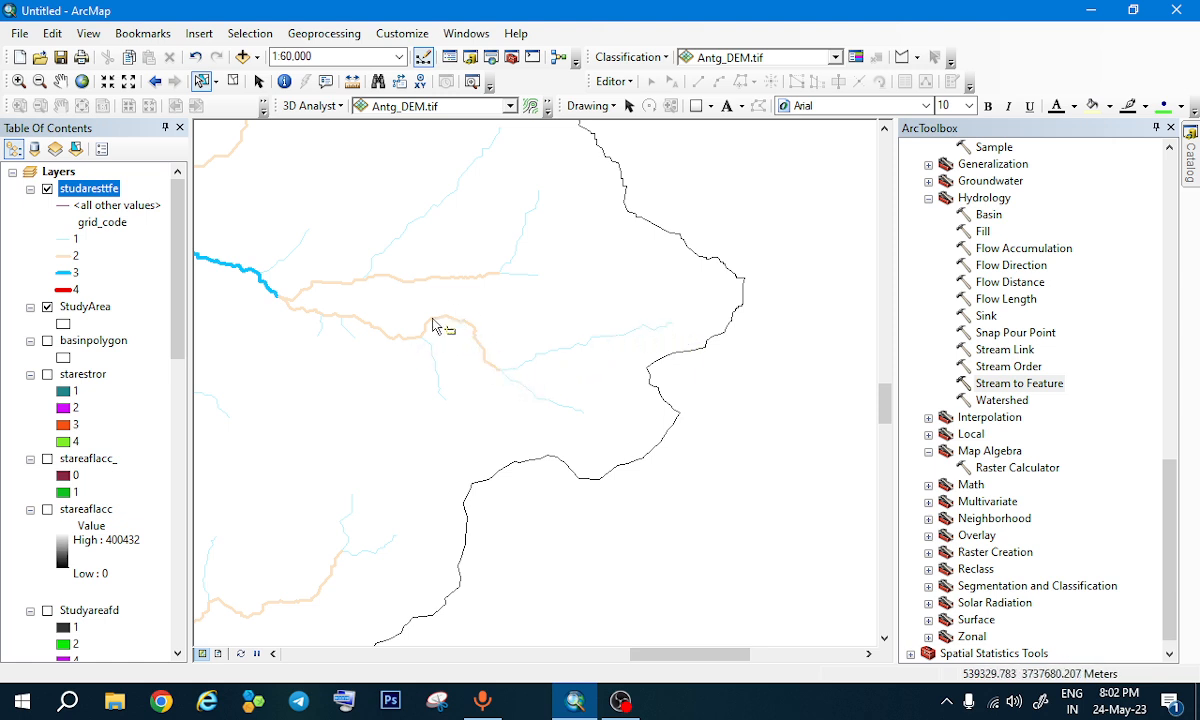
{"action": "left_click_drag", "start_coordinate": [279, 288], "coordinate": [685, 317]}
{"action": "left_click_drag", "start_coordinate": [527, 446], "coordinate": [559, 264]}
{"action": "left_click_drag", "start_coordinate": [449, 409], "coordinate": [584, 222]}
{"action": "left_click_drag", "start_coordinate": [477, 335], "coordinate": [702, 230]}
{"action": "scroll", "coordinate": [597, 260], "scroll_direction": "down", "scroll_amount": 2}
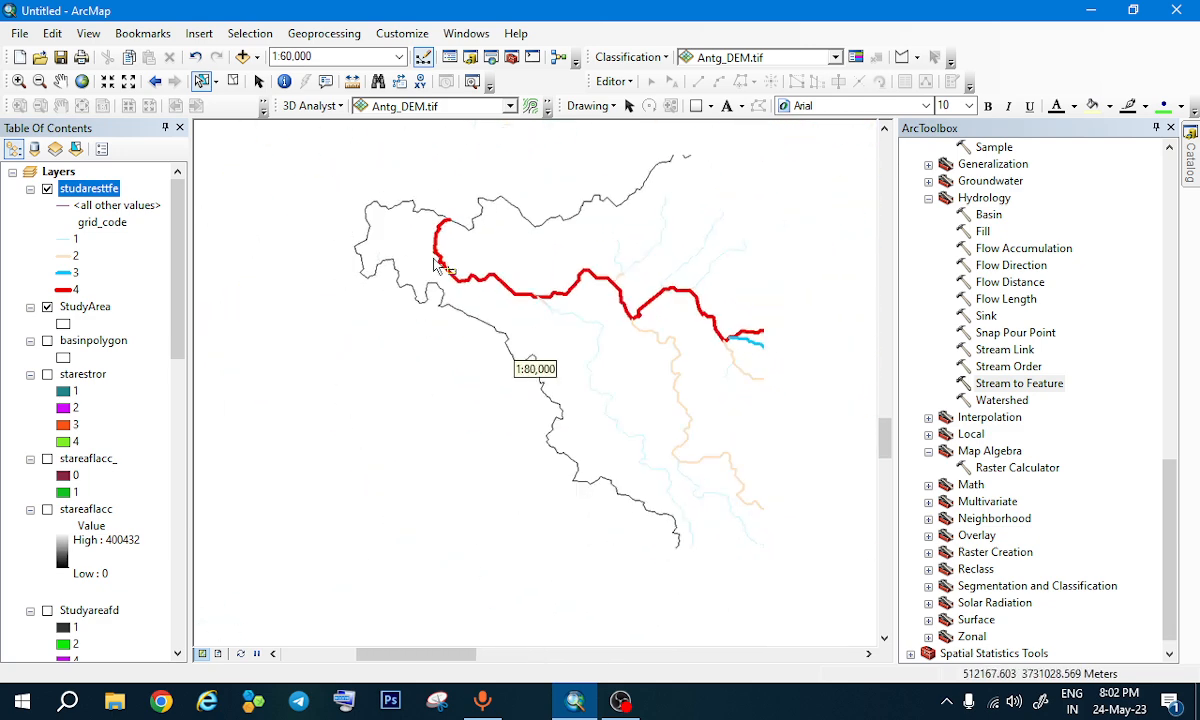
{"action": "scroll", "coordinate": [660, 222], "scroll_direction": "down", "scroll_amount": 3}
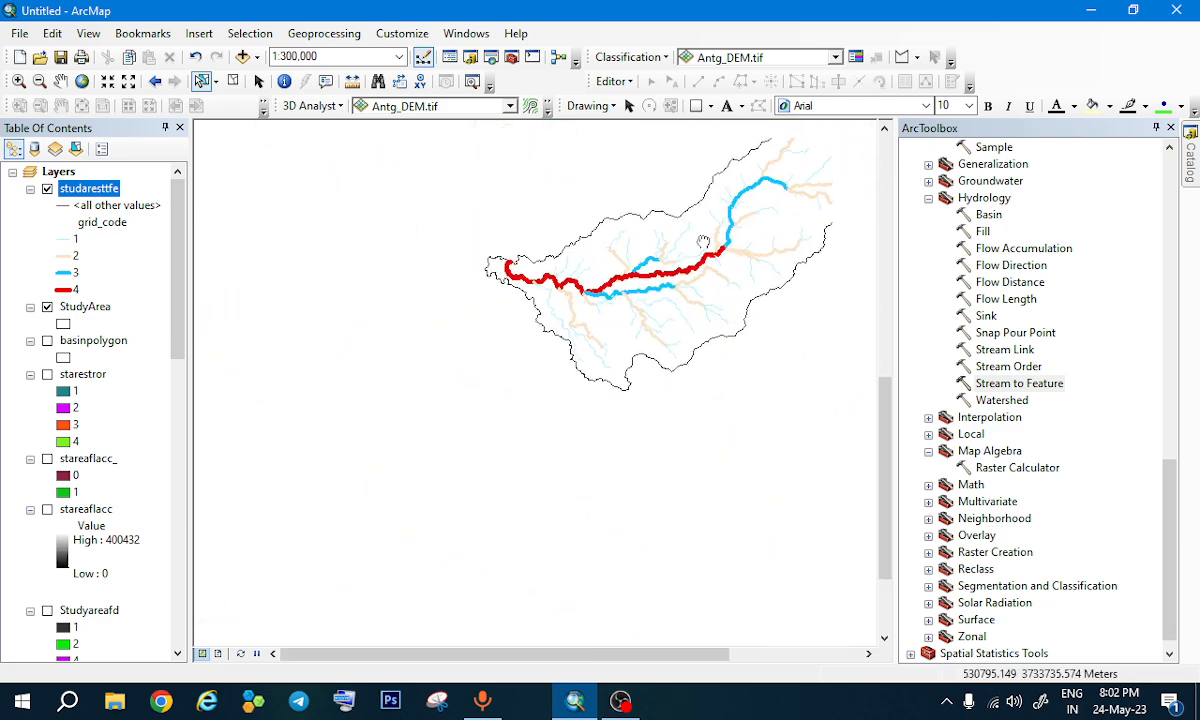
{"action": "left_click_drag", "start_coordinate": [715, 258], "coordinate": [462, 330]}
{"action": "left_click_drag", "start_coordinate": [471, 260], "coordinate": [605, 262]}
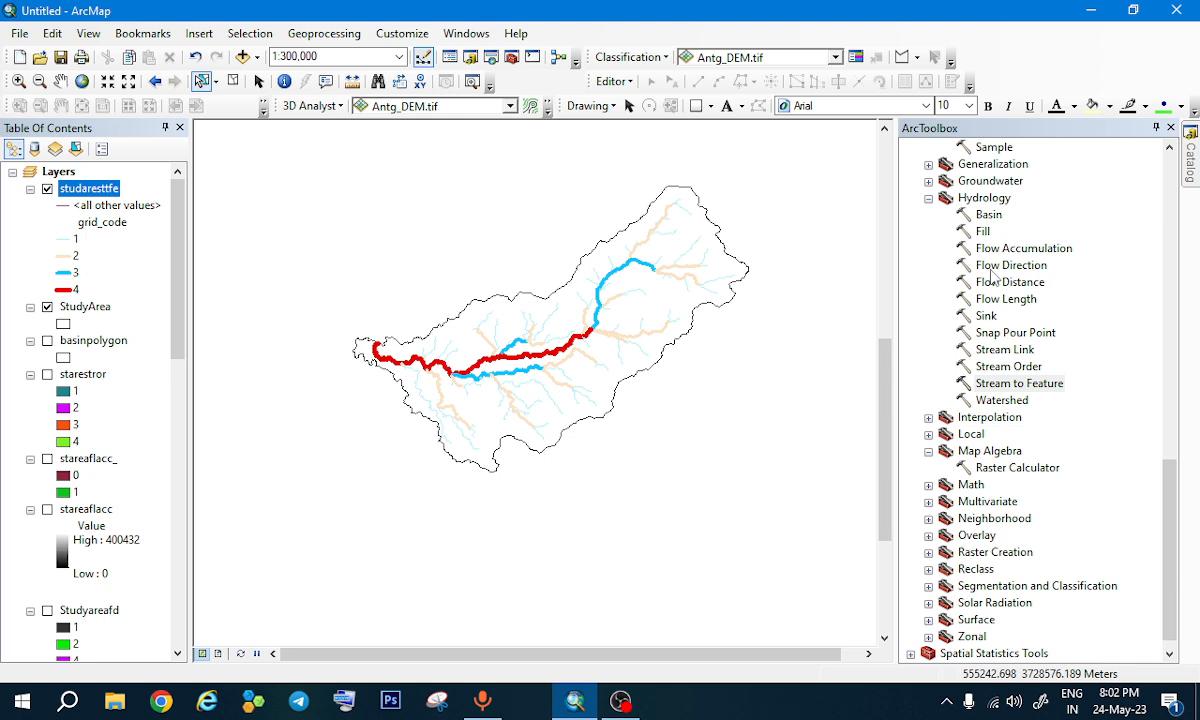
Step: Start a new point shapefile named pourpoint in the files folder of HydrologicalModelling
{"action": "left_click", "coordinate": [467, 34]}
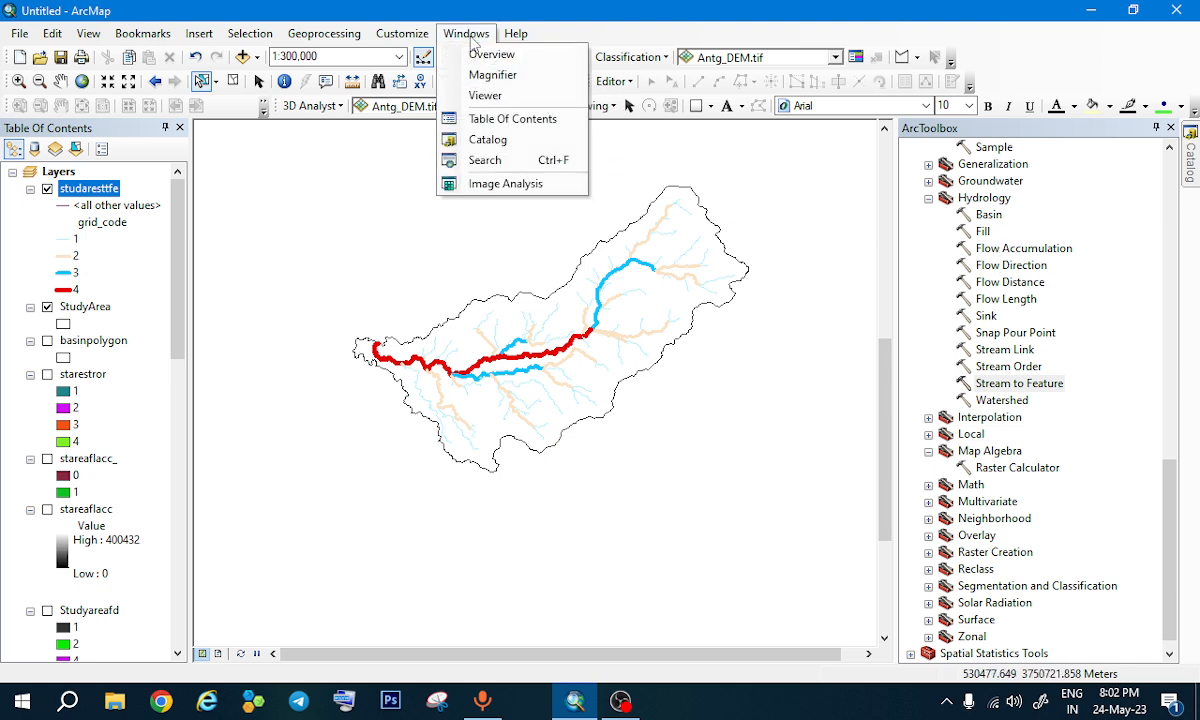
{"action": "left_click", "coordinate": [447, 137]}
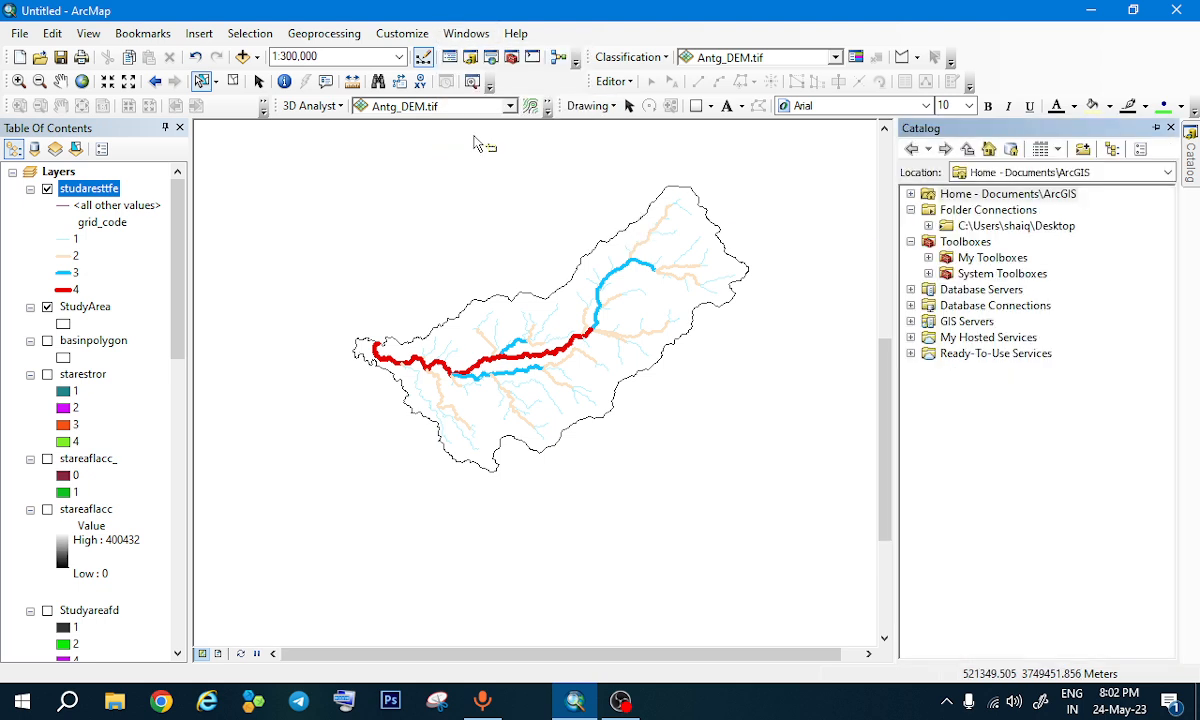
{"action": "left_click", "coordinate": [979, 227]}
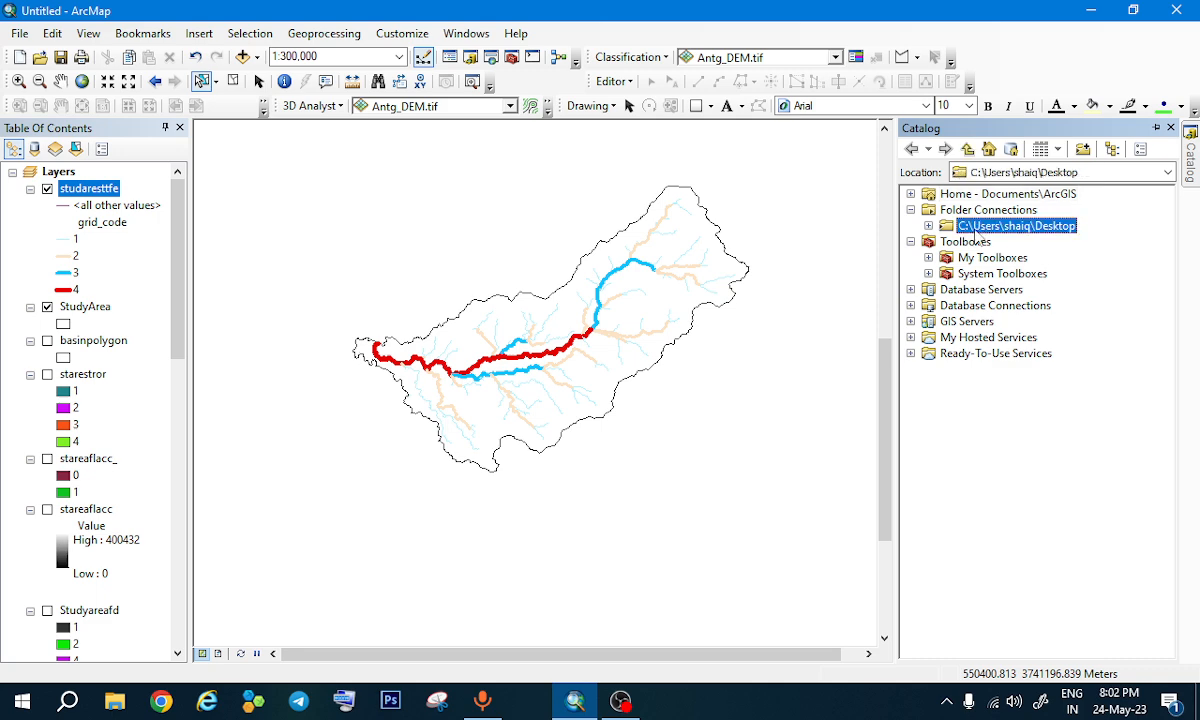
{"action": "double_click", "coordinate": [950, 229]}
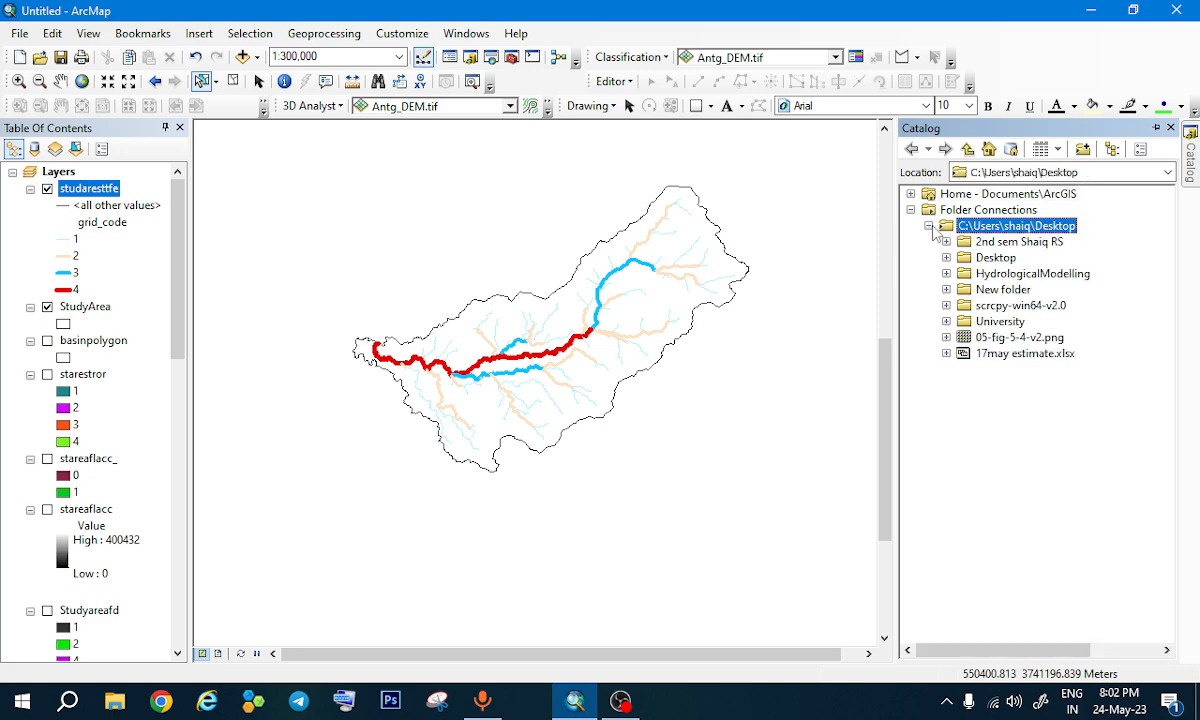
{"action": "left_click", "coordinate": [946, 274]}
{"action": "left_click", "coordinate": [990, 291]}
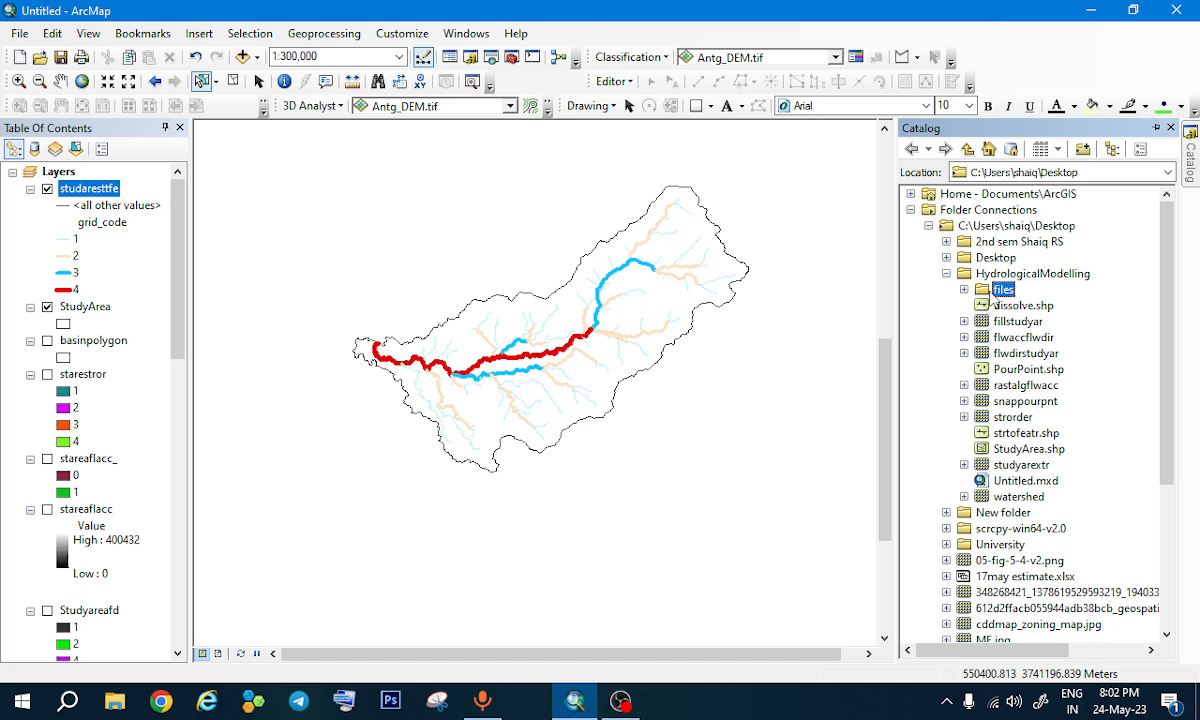
{"action": "right_click", "coordinate": [992, 299]}
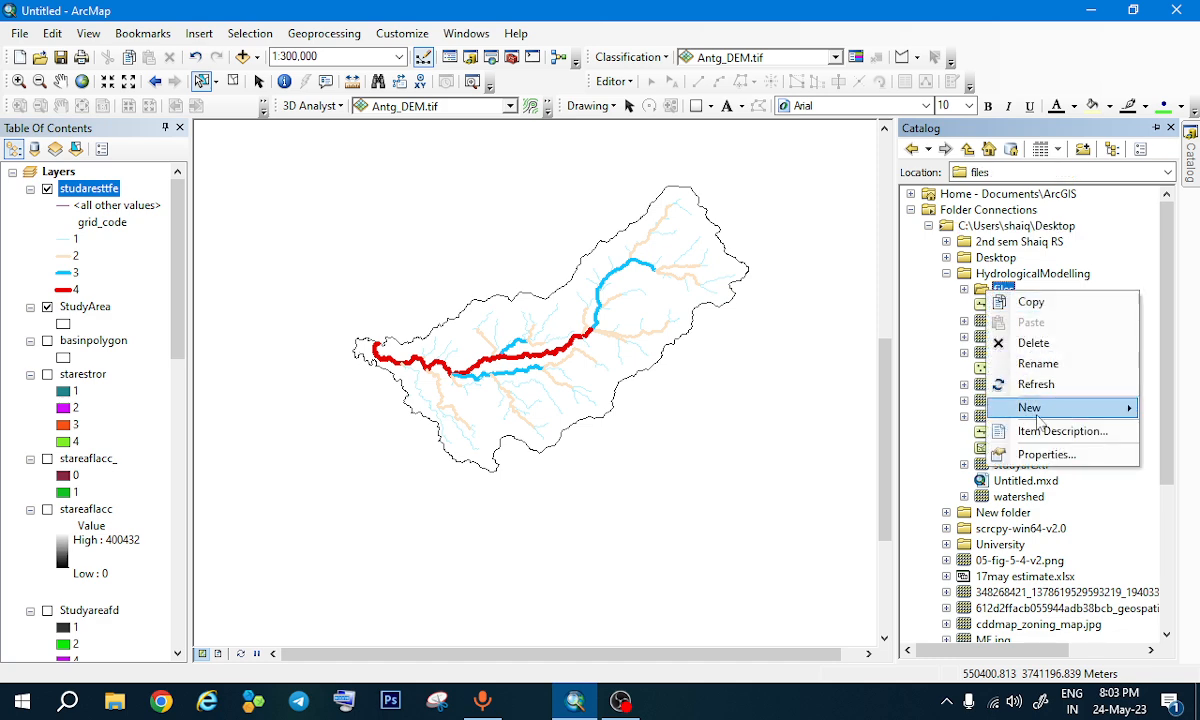
{"action": "mouse_move", "coordinate": [1030, 407]}
{"action": "left_click", "coordinate": [810, 518]}
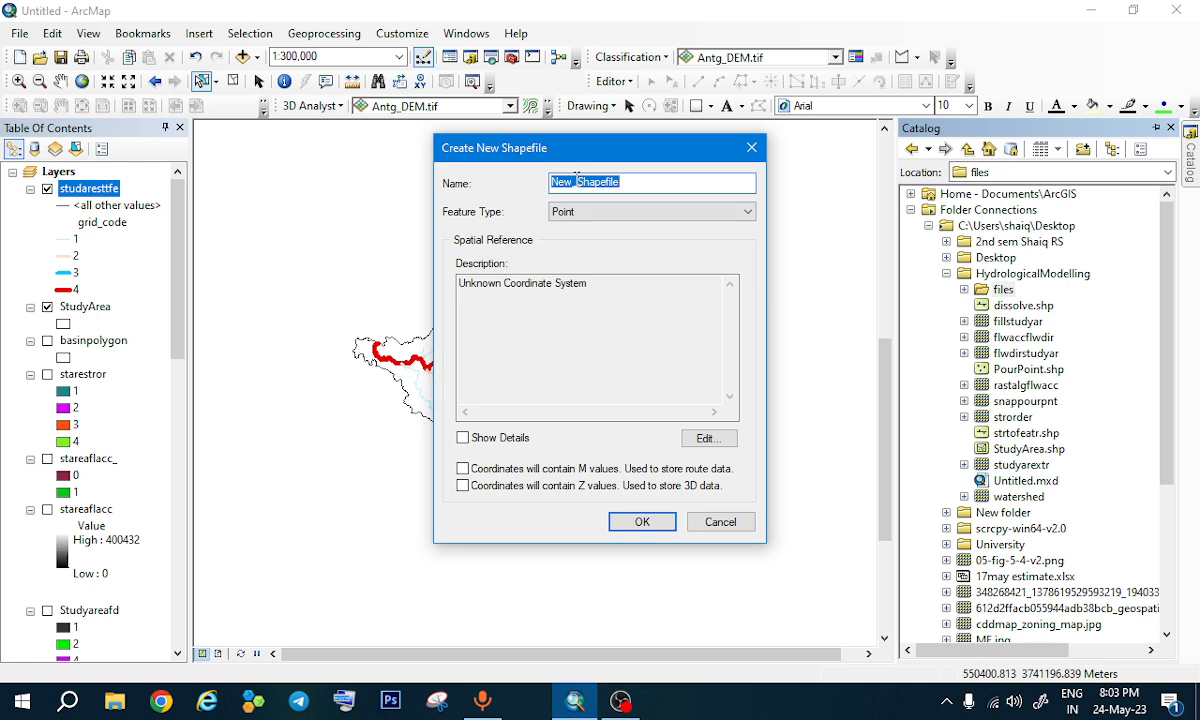
{"action": "type", "text": "pourpoint"}
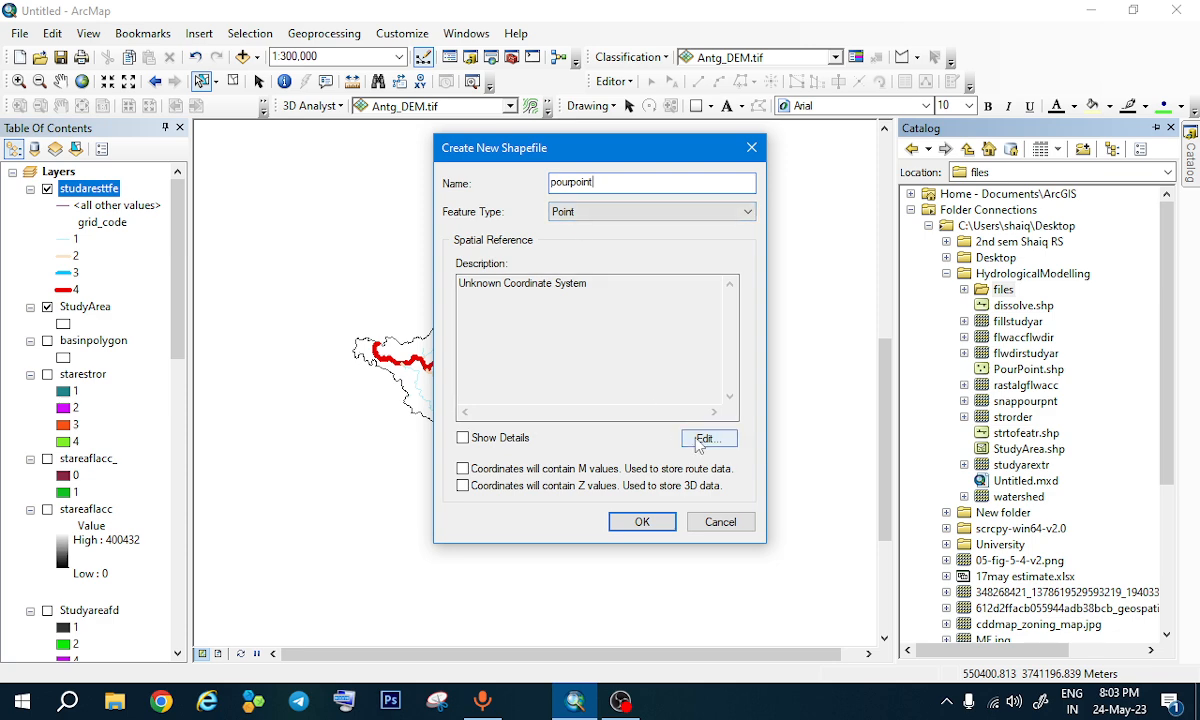
Step: Import the WGS_1984_UTM_Zone_43N coordinate system from Antg_DEM.tif into the pourpoint shapefile and create it
{"action": "left_click", "coordinate": [703, 438]}
{"action": "left_click", "coordinate": [726, 160]}
{"action": "left_click", "coordinate": [723, 201]}
{"action": "left_click", "coordinate": [425, 288]}
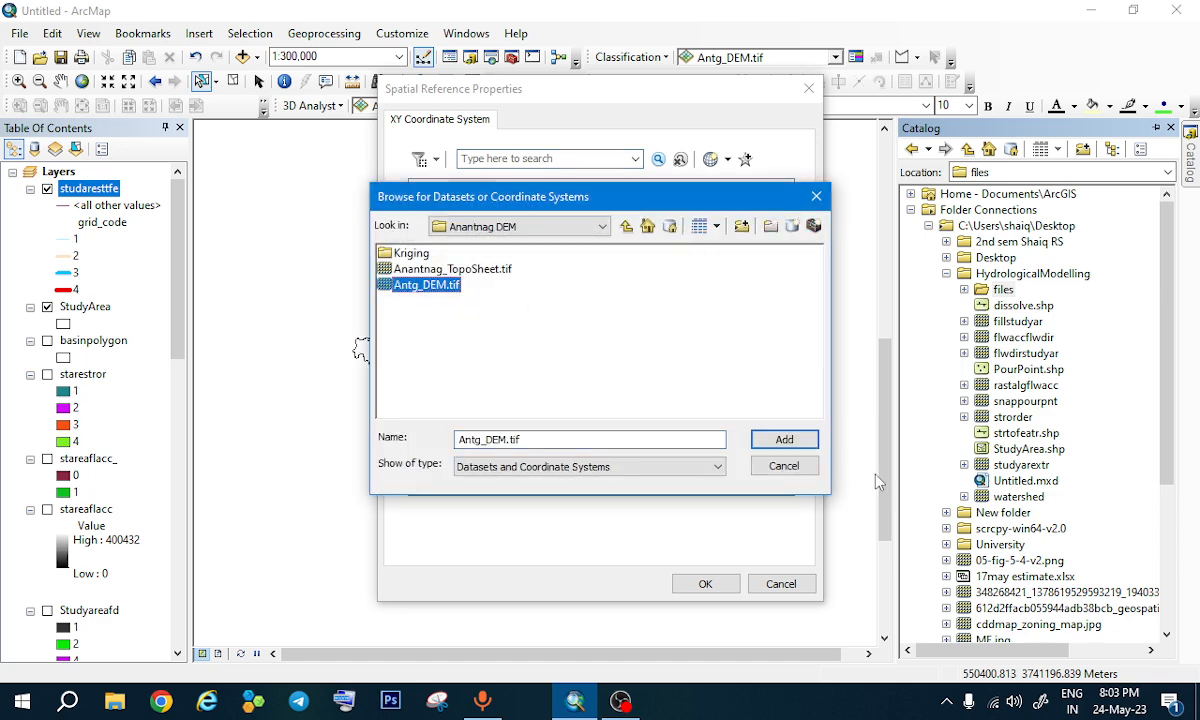
{"action": "left_click", "coordinate": [784, 440]}
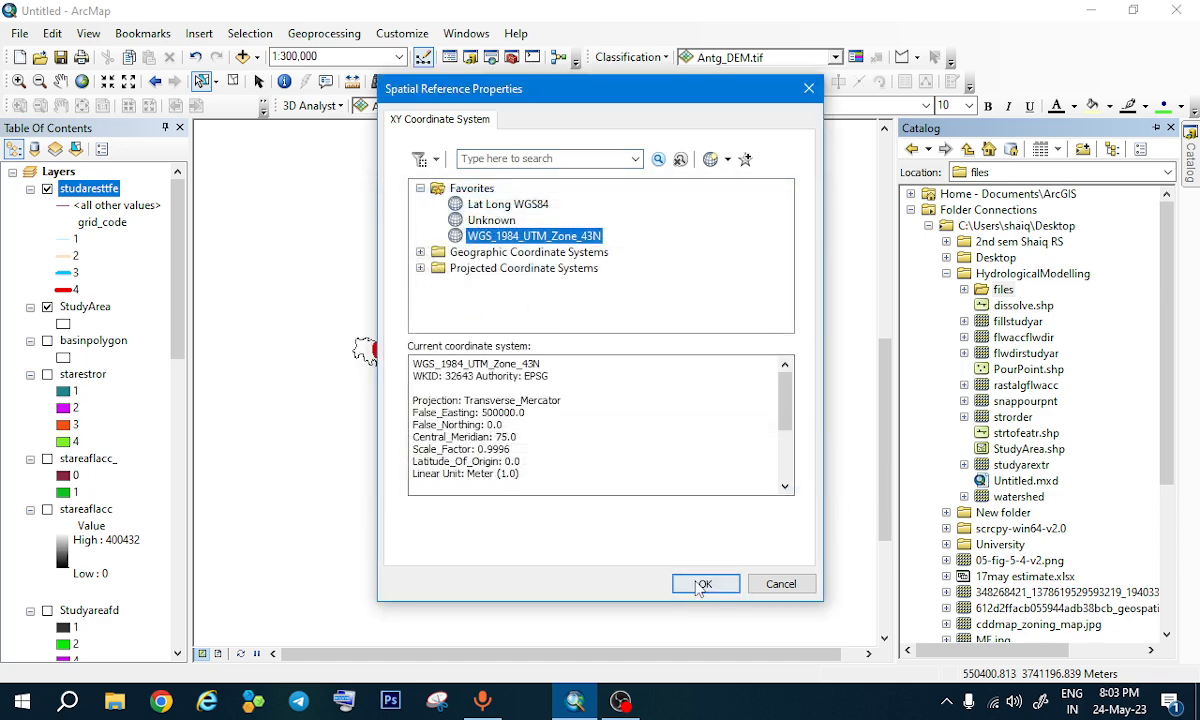
{"action": "left_click", "coordinate": [703, 585]}
{"action": "left_click", "coordinate": [641, 516]}
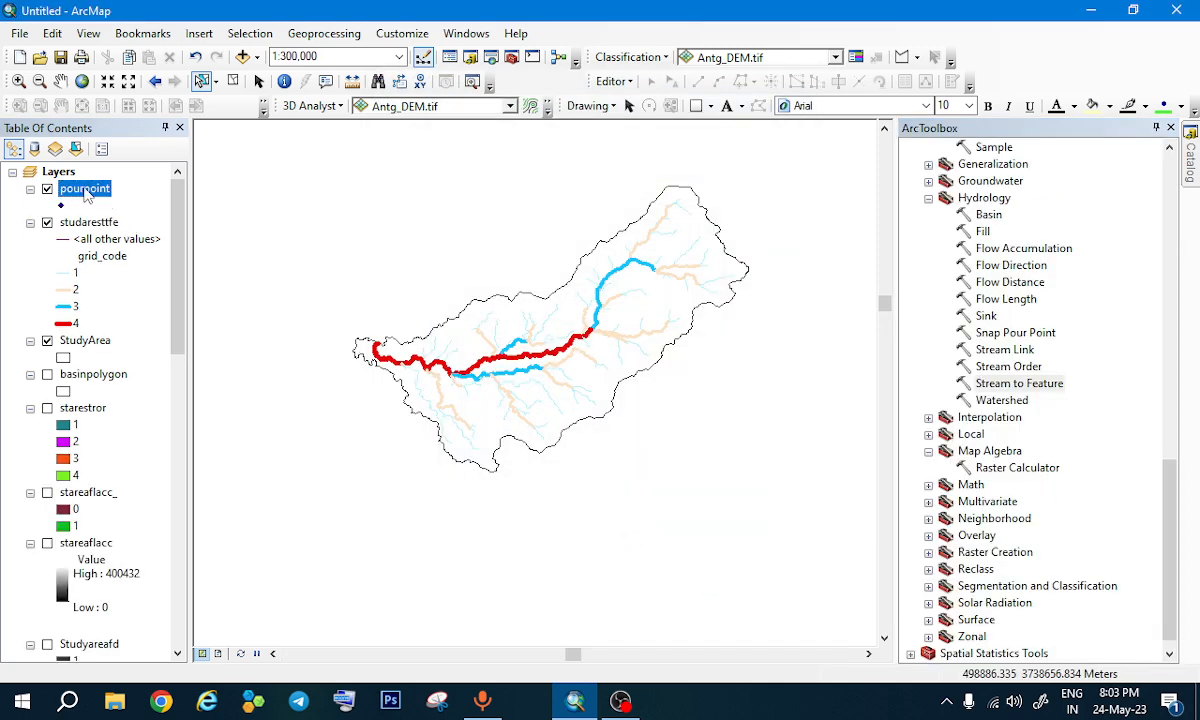
Step: Start an editing session on the pourpoint shapefile and choose its pourpoint template for creating point features
{"action": "left_click", "coordinate": [606, 83]}
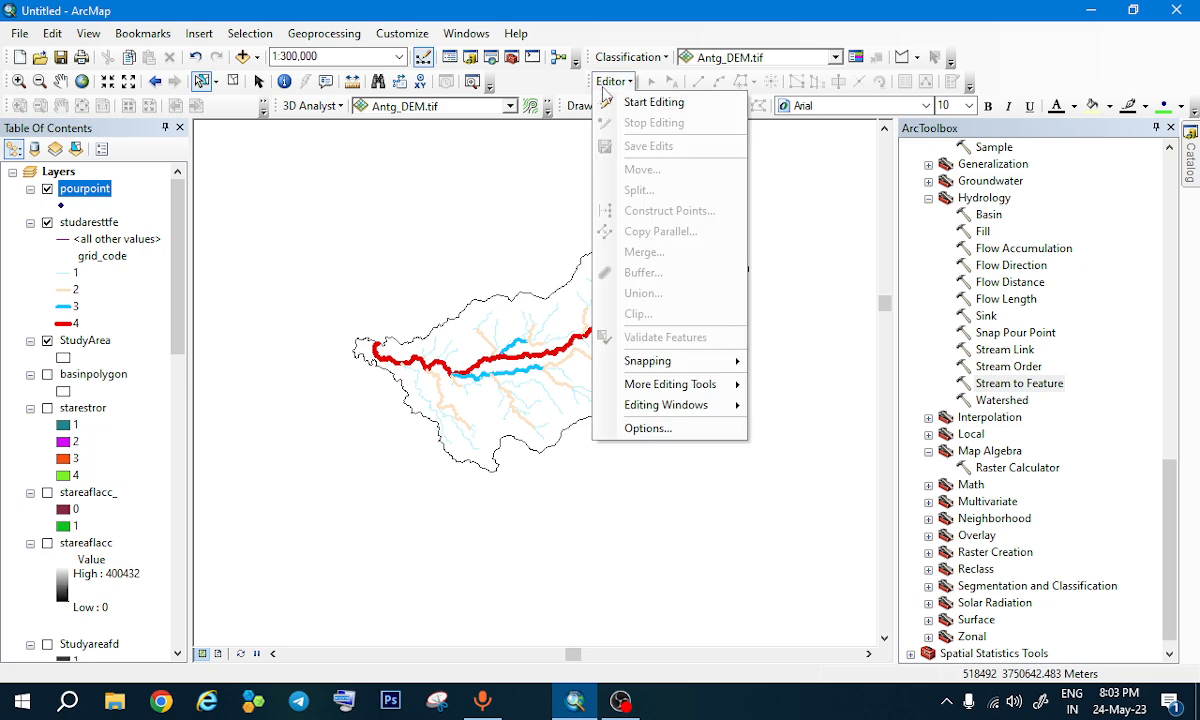
{"action": "left_click", "coordinate": [640, 102]}
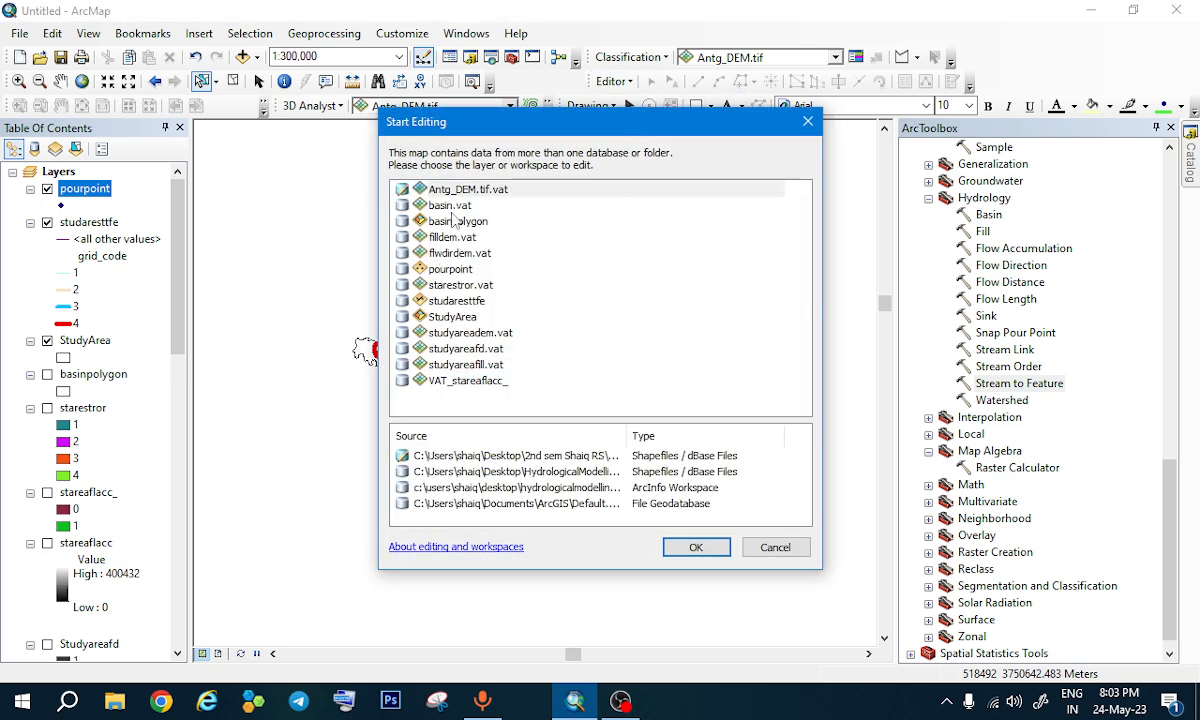
{"action": "left_click", "coordinate": [420, 268]}
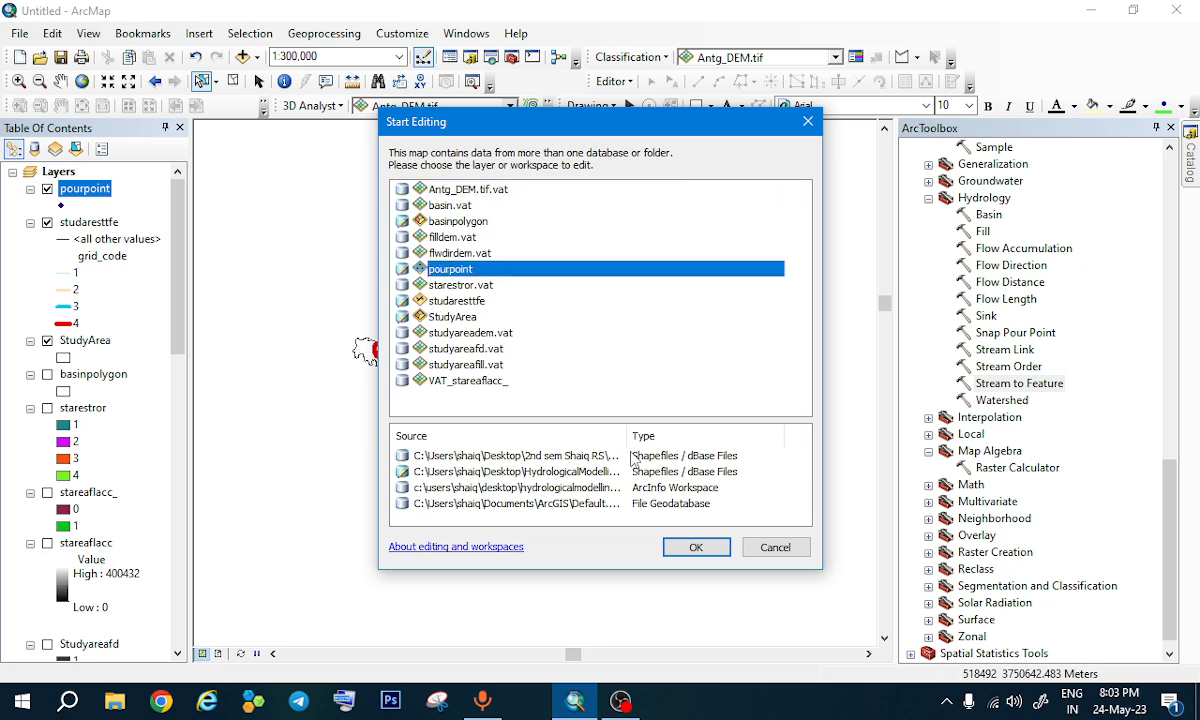
{"action": "left_click", "coordinate": [700, 547]}
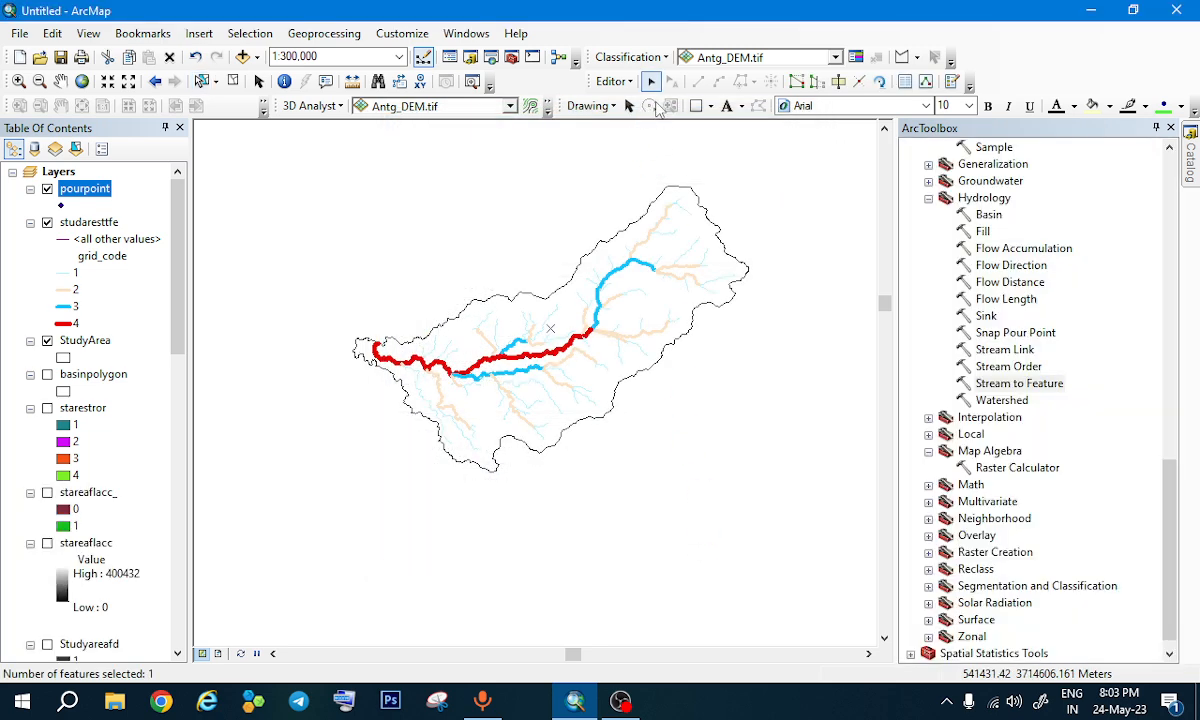
{"action": "left_click", "coordinate": [952, 82]}
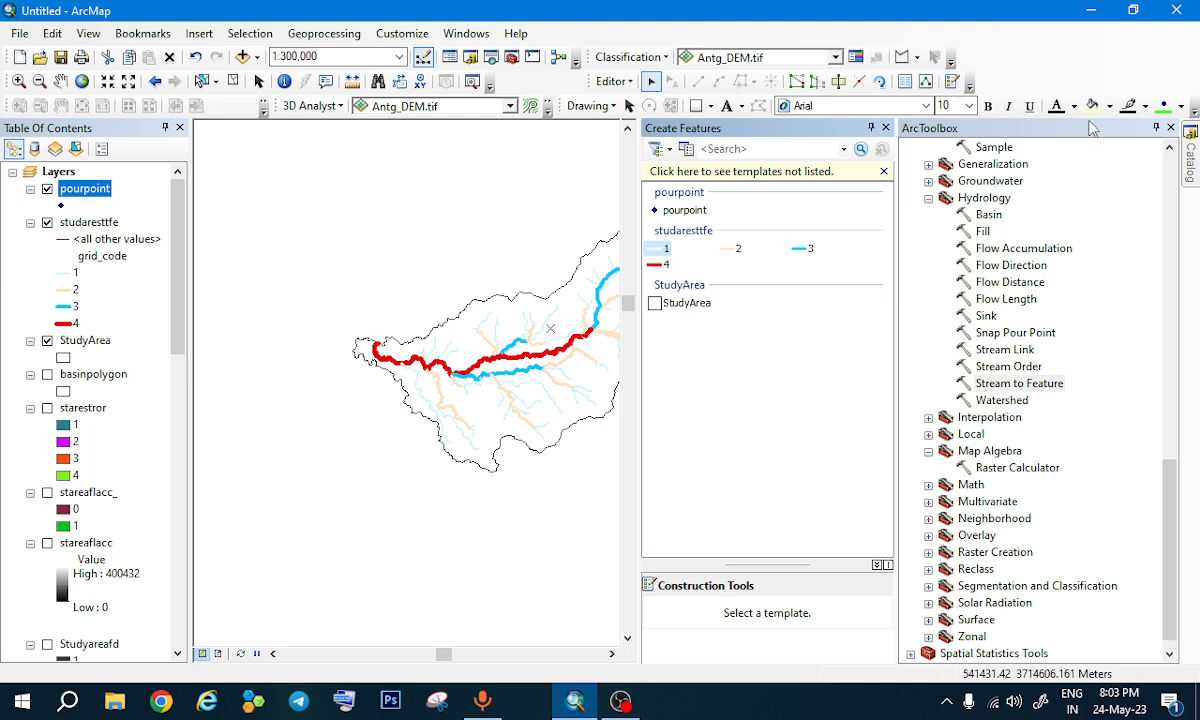
{"action": "left_click", "coordinate": [1170, 127]}
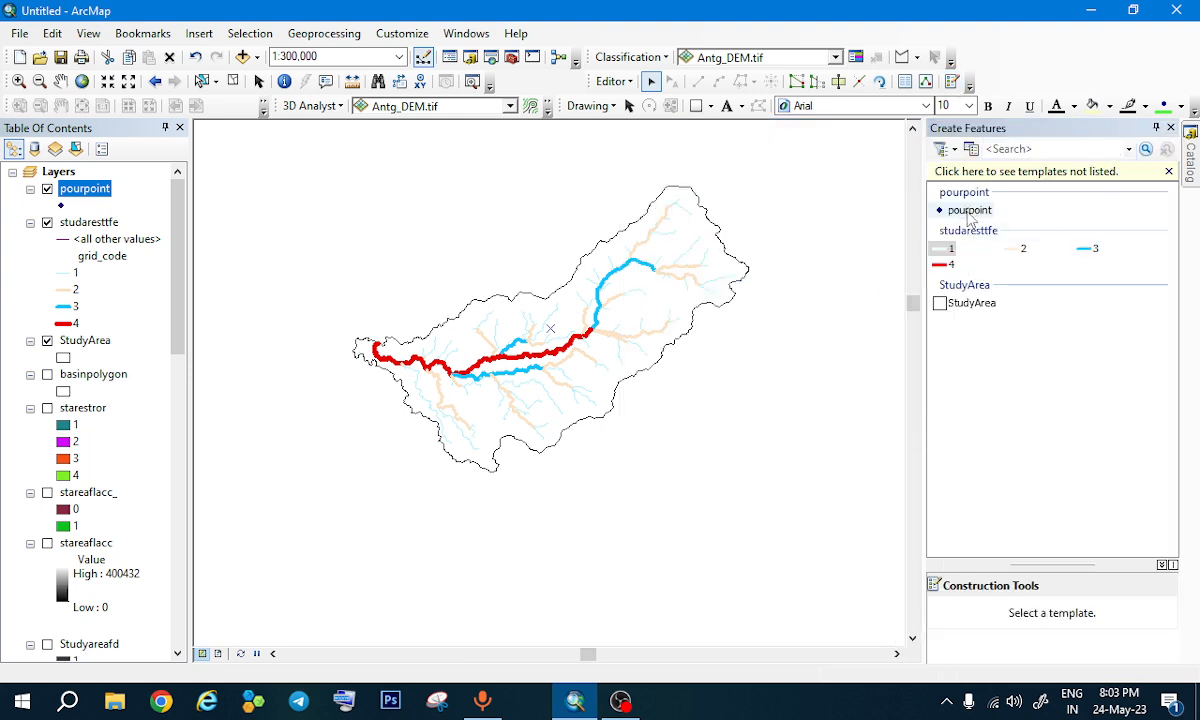
{"action": "left_click", "coordinate": [970, 210]}
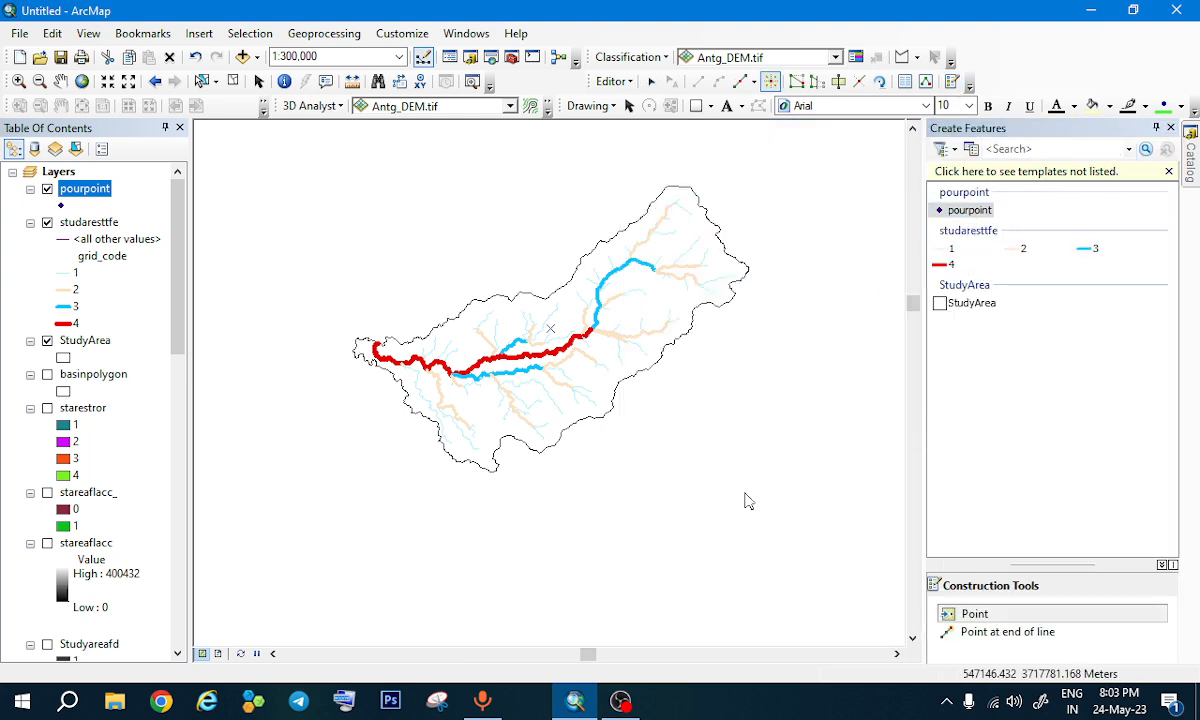
Step: Place pour points at the upstream end of the northeastern grid_code 3 stream and at its junction with the northern grid_code 2 tributary
{"action": "scroll", "coordinate": [619, 350], "scroll_direction": "up", "scroll_amount": 1}
{"action": "left_click_drag", "start_coordinate": [656, 257], "coordinate": [580, 389]}
{"action": "scroll", "coordinate": [568, 388], "scroll_direction": "up", "scroll_amount": 1}
{"action": "scroll", "coordinate": [570, 370], "scroll_direction": "up", "scroll_amount": 1}
{"action": "scroll", "coordinate": [549, 394], "scroll_direction": "up", "scroll_amount": 1}
{"action": "scroll", "coordinate": [549, 394], "scroll_direction": "up", "scroll_amount": 1}
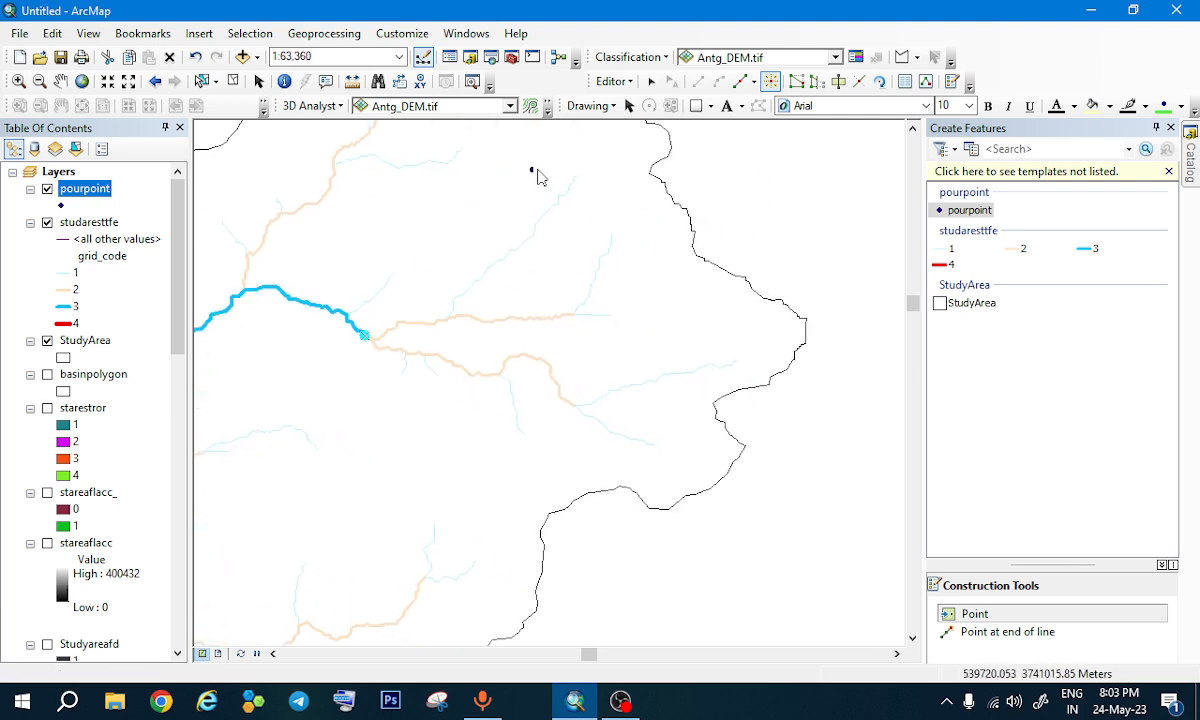
{"action": "scroll", "coordinate": [358, 363], "scroll_direction": "down", "scroll_amount": 2}
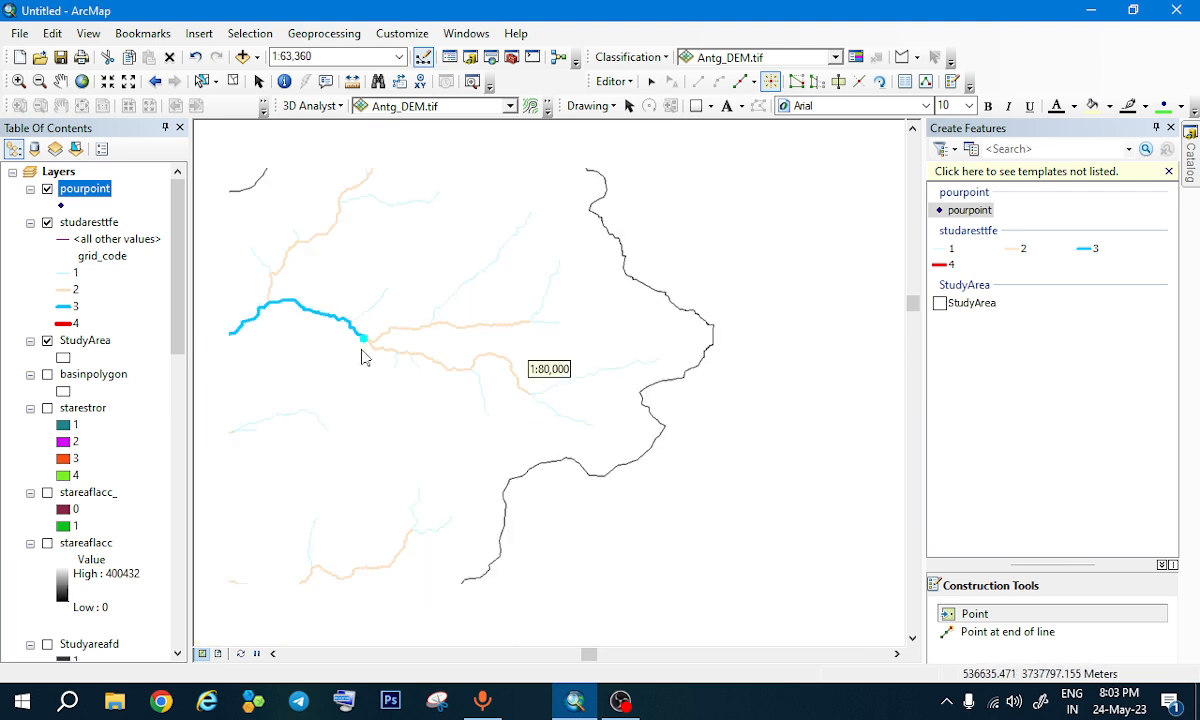
{"action": "left_click_drag", "start_coordinate": [335, 353], "coordinate": [560, 377]}
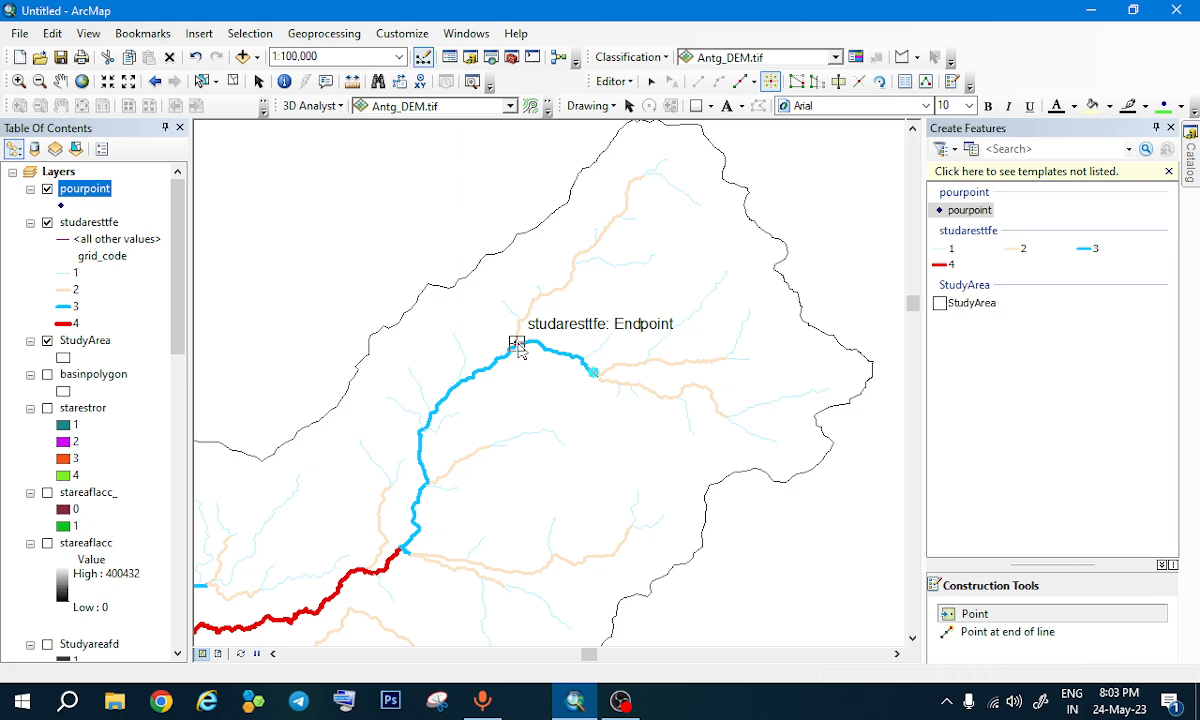
Step: Add pour points at the upstream start of the grid_code 4 stream and at its junctions with the two other grid_code 3 tributaries
{"action": "scroll", "coordinate": [500, 400], "scroll_direction": "up", "scroll_amount": 2}
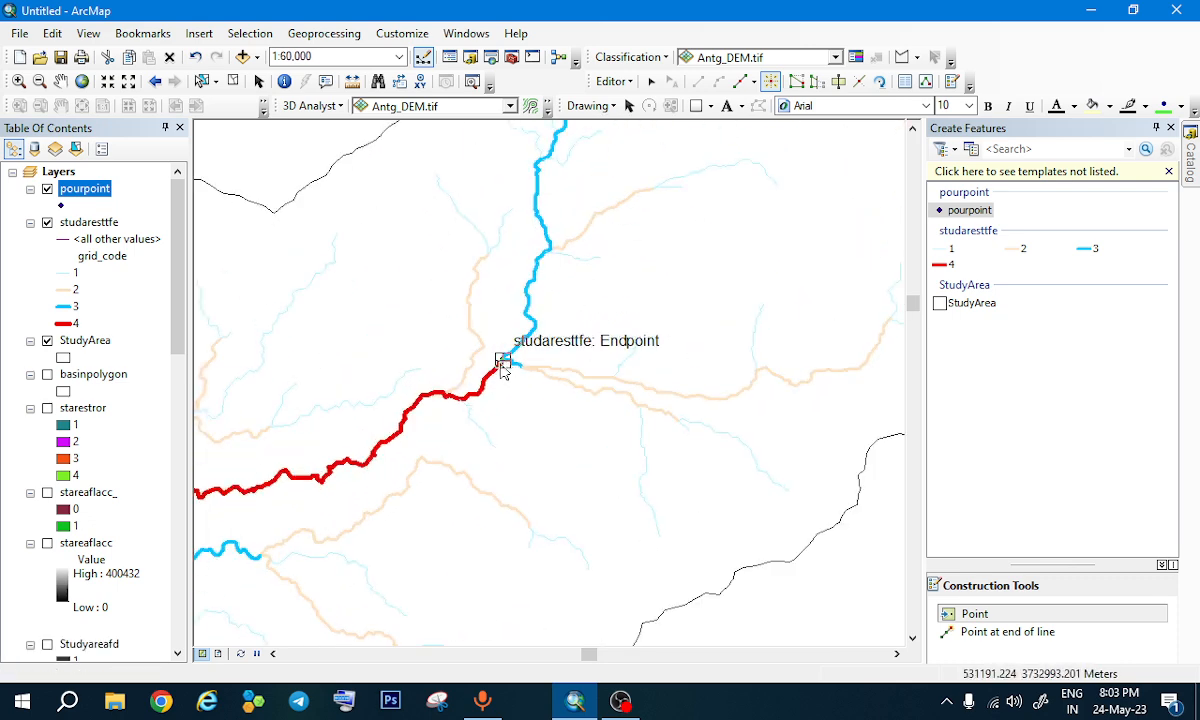
{"action": "left_click", "coordinate": [501, 366]}
{"action": "left_click_drag", "start_coordinate": [357, 423], "coordinate": [675, 270]}
{"action": "left_click_drag", "start_coordinate": [492, 377], "coordinate": [680, 301]}
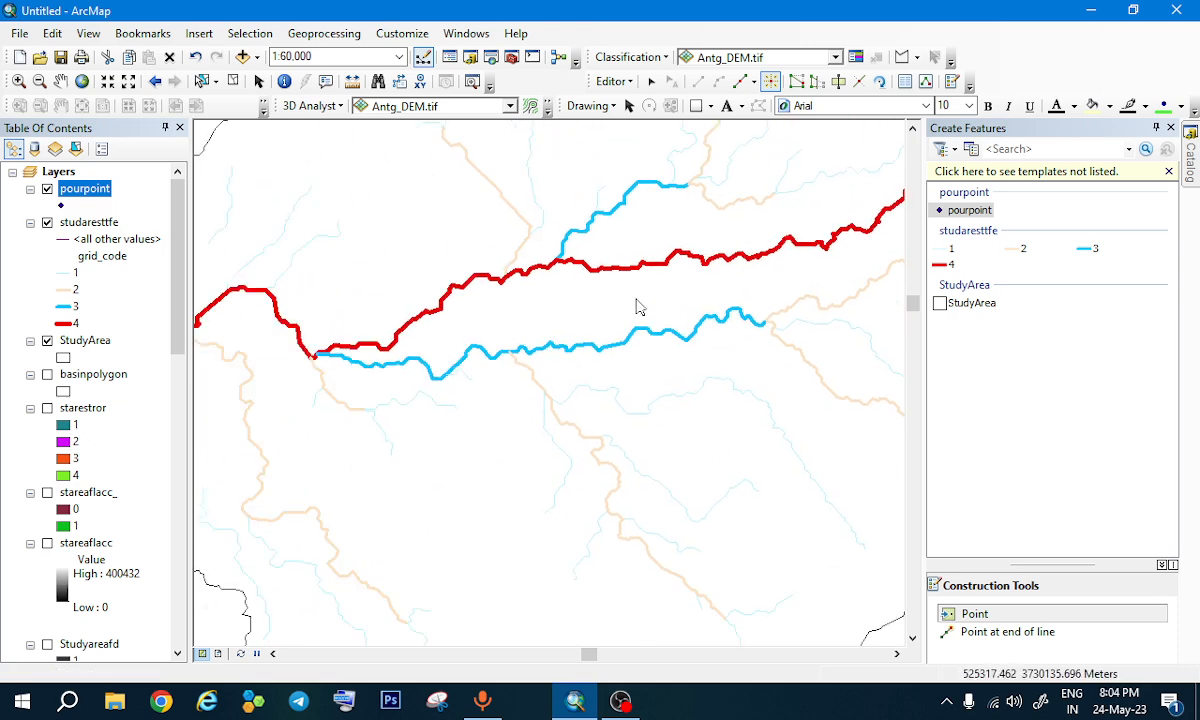
{"action": "left_click", "coordinate": [559, 265]}
{"action": "scroll", "coordinate": [420, 345], "scroll_direction": "up", "scroll_amount": 1}
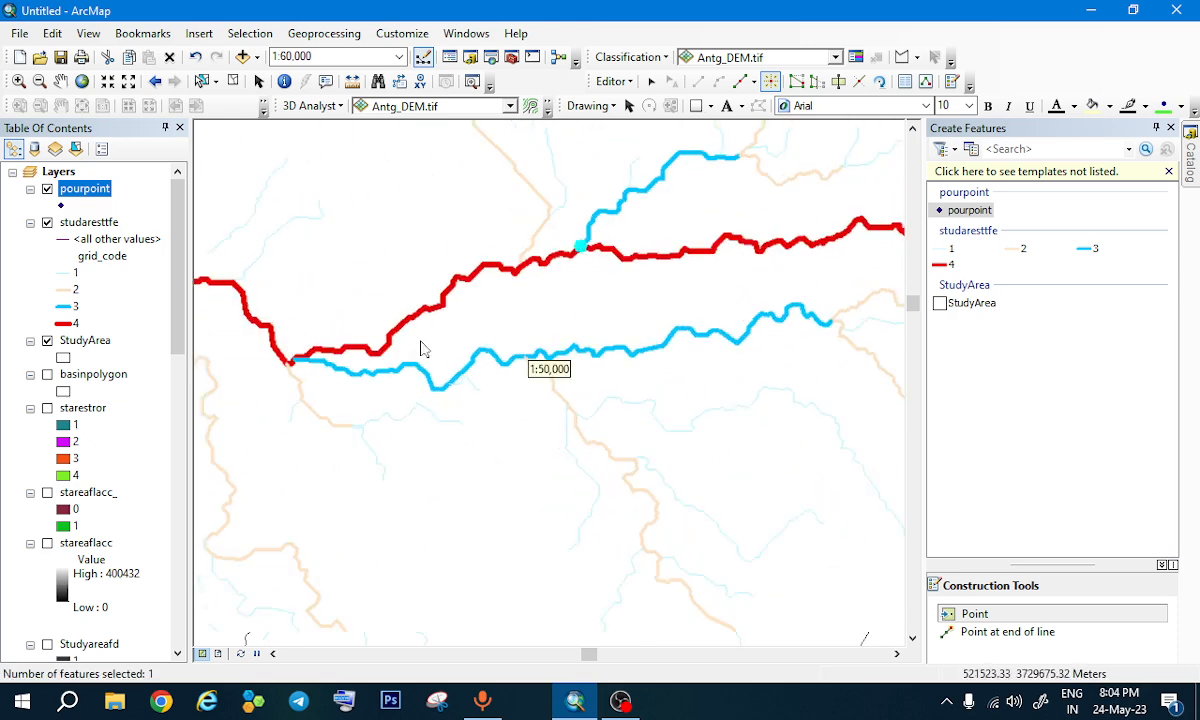
{"action": "left_click", "coordinate": [296, 361]}
Step: Place a pour point at the downstream endpoint of the grid_code 4 stream, at the basin's western outlet
{"action": "left_click_drag", "start_coordinate": [238, 328], "coordinate": [706, 258]}
{"action": "left_click_drag", "start_coordinate": [581, 250], "coordinate": [743, 357]}
{"action": "left_click_drag", "start_coordinate": [550, 239], "coordinate": [572, 274]}
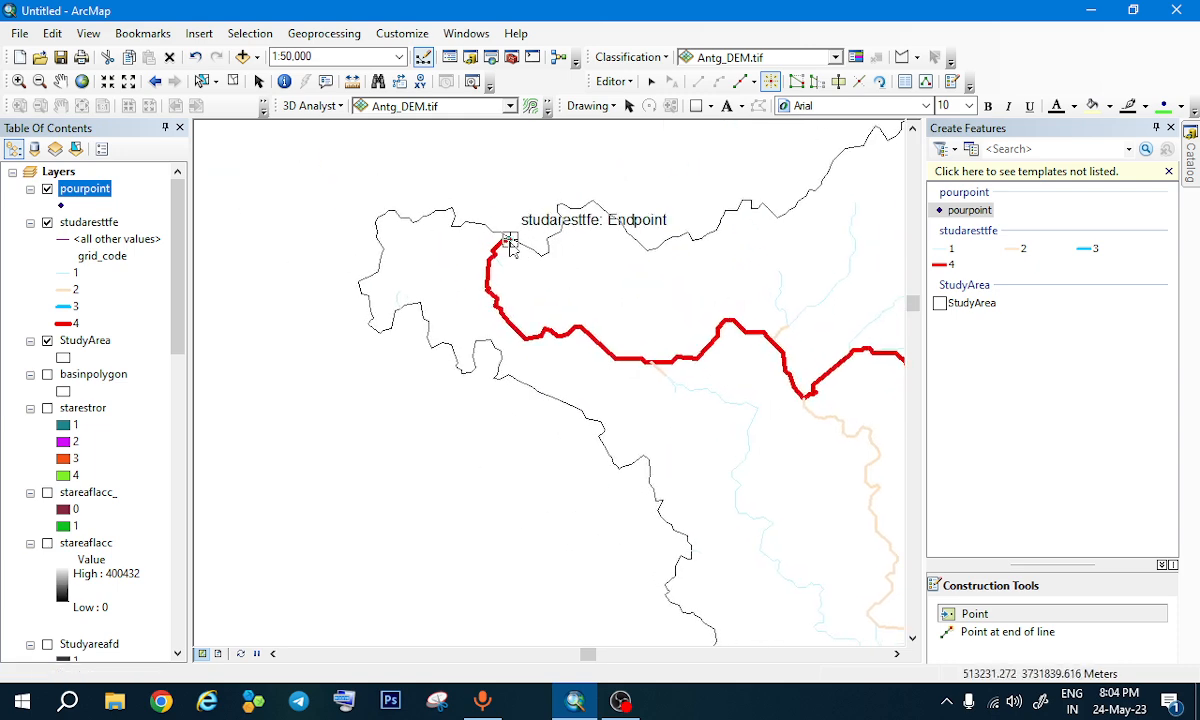
{"action": "left_click", "coordinate": [509, 245]}
Step: Stop editing the pourpoint shapefile, save the edits and close the feature creation templates
{"action": "scroll", "coordinate": [645, 335], "scroll_direction": "down", "scroll_amount": 3}
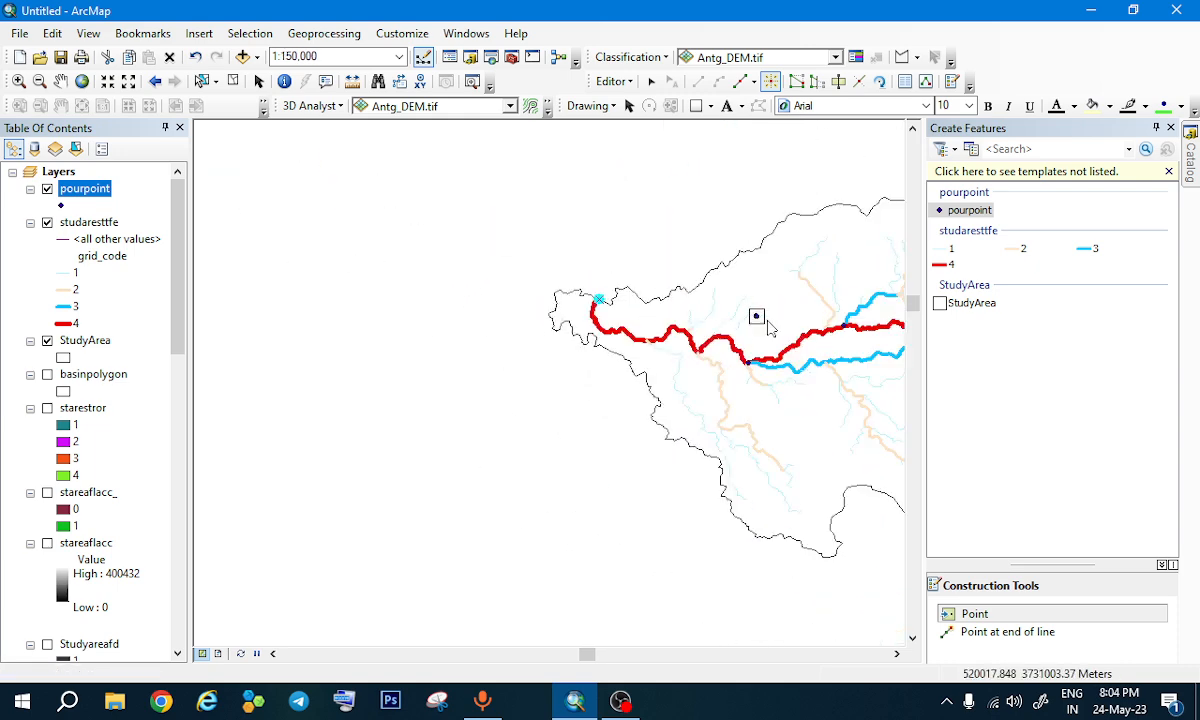
{"action": "left_click_drag", "start_coordinate": [779, 316], "coordinate": [458, 226]}
{"action": "scroll", "coordinate": [672, 302], "scroll_direction": "down", "scroll_amount": 2}
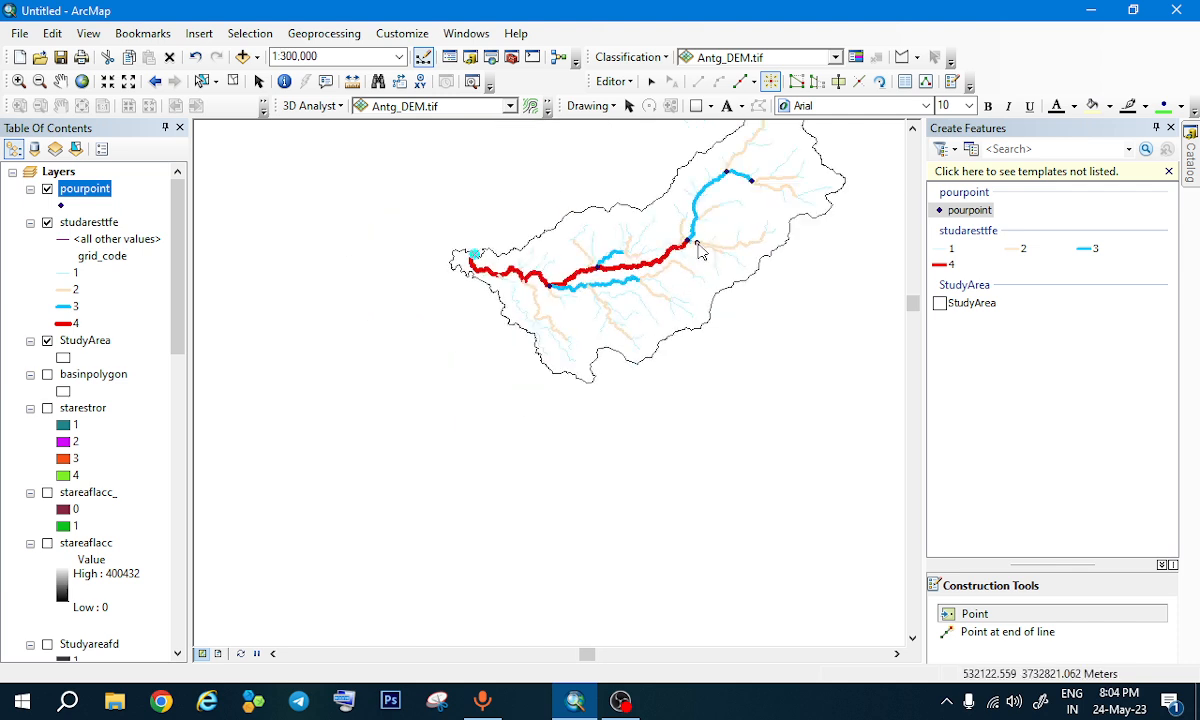
{"action": "left_click_drag", "start_coordinate": [699, 244], "coordinate": [594, 334]}
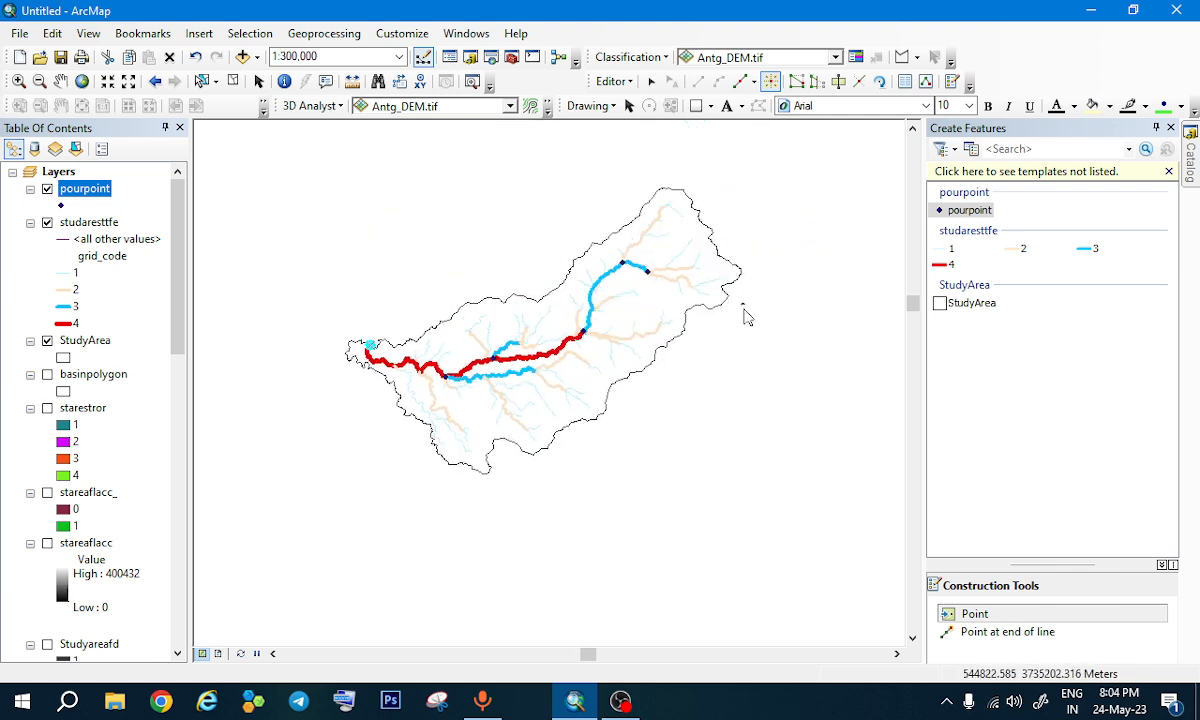
{"action": "left_click", "coordinate": [613, 81]}
{"action": "left_click", "coordinate": [636, 128]}
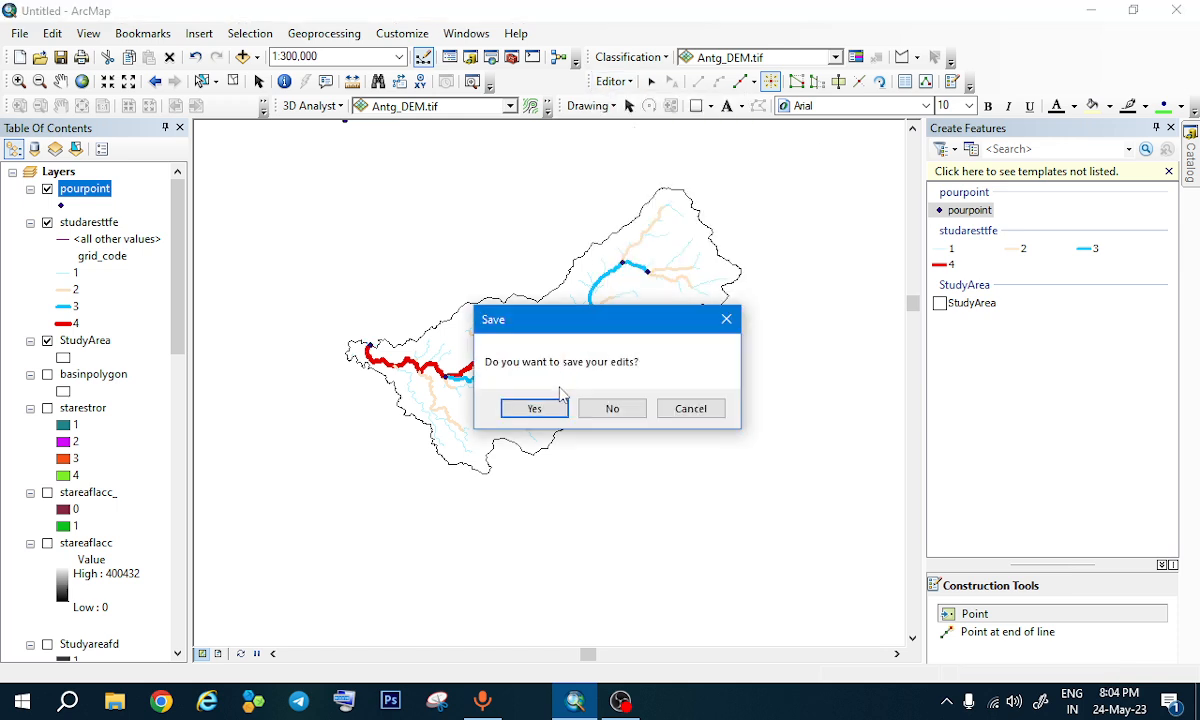
{"action": "left_click", "coordinate": [520, 412]}
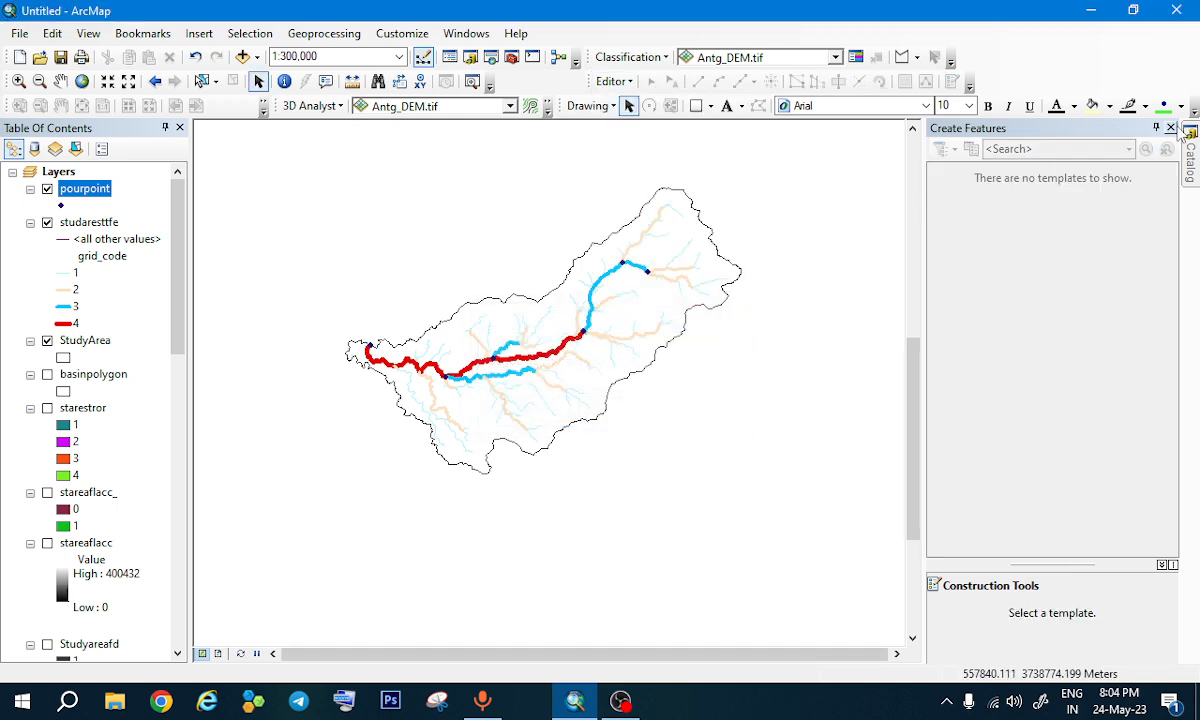
{"action": "left_click", "coordinate": [1171, 128]}
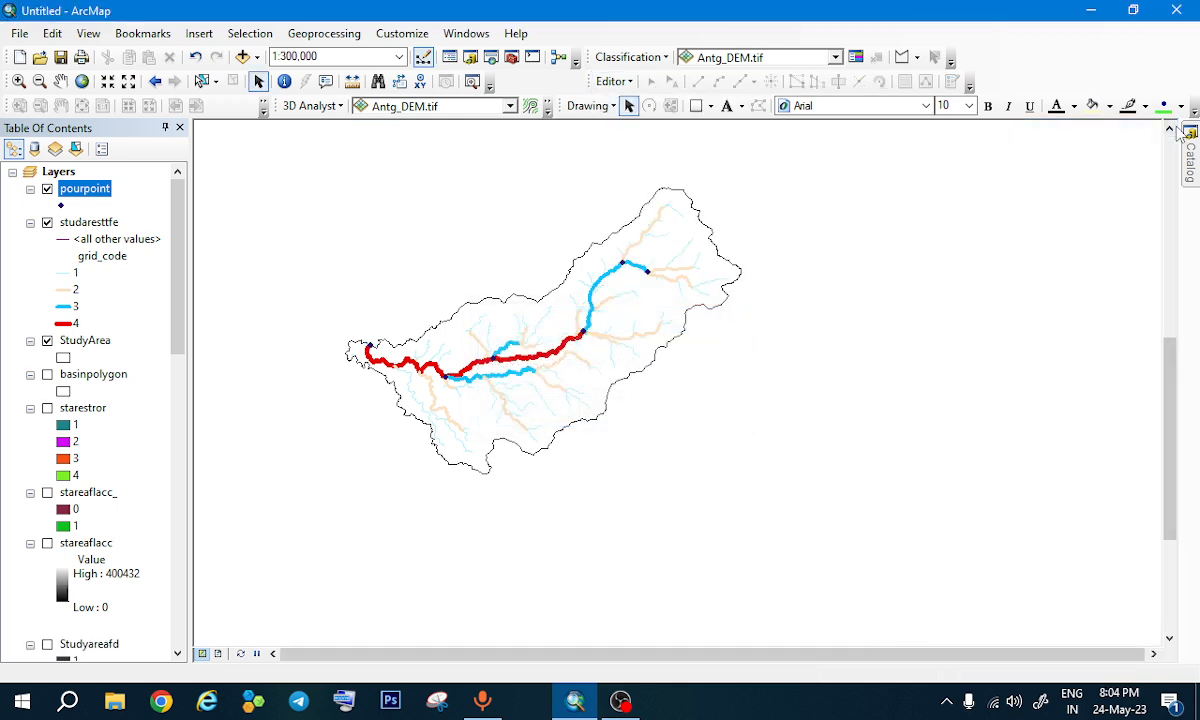
Step: Set up the Snap Pour Point tool with pourpoint as the pour point data and FID as the pour point field
{"action": "left_click", "coordinate": [510, 57]}
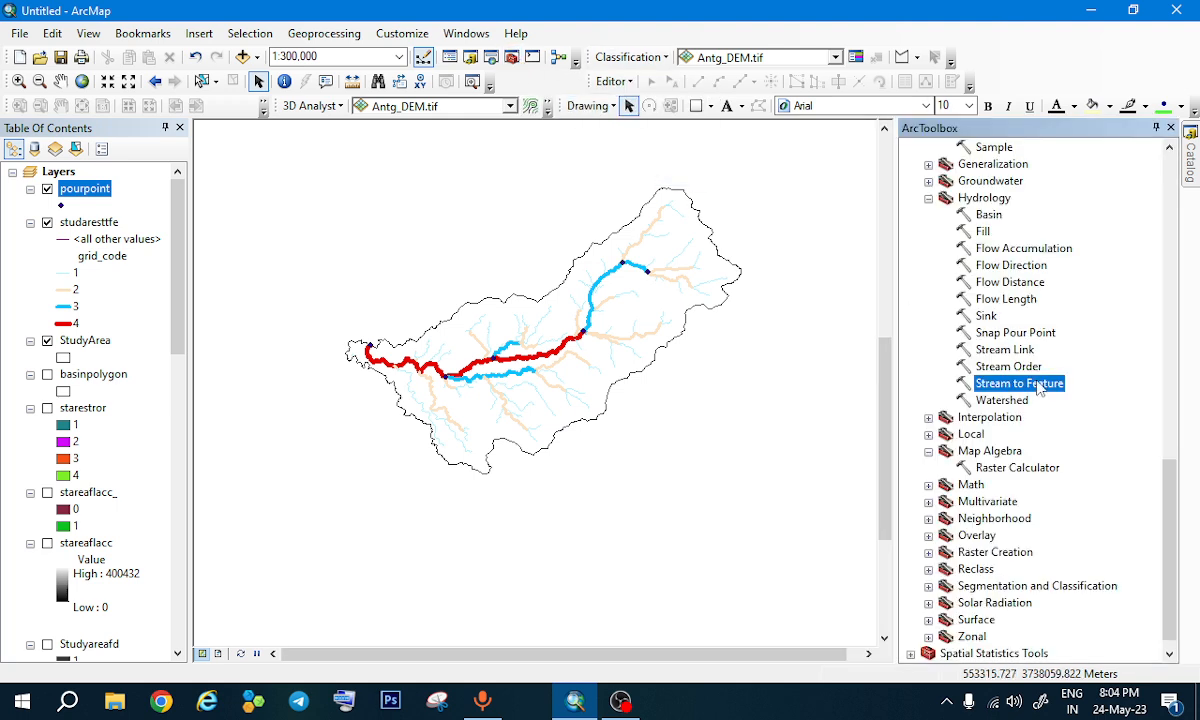
{"action": "scroll", "coordinate": [1033, 381], "scroll_direction": "down", "scroll_amount": 1}
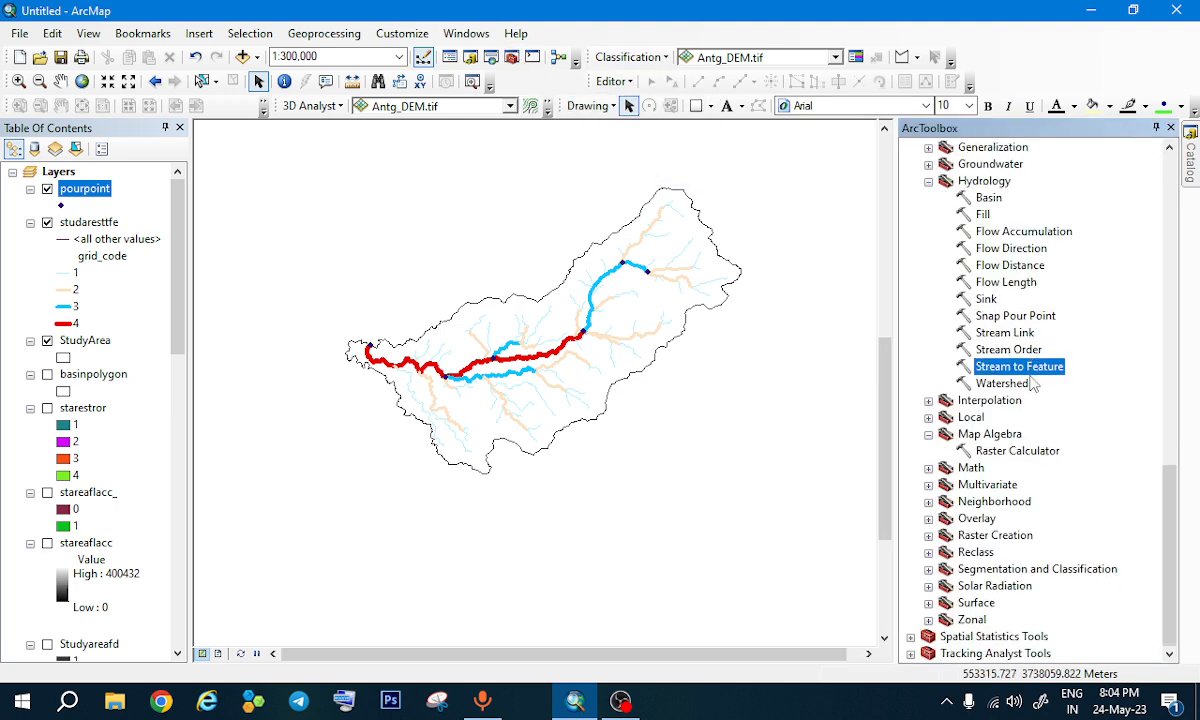
{"action": "double_click", "coordinate": [1012, 316]}
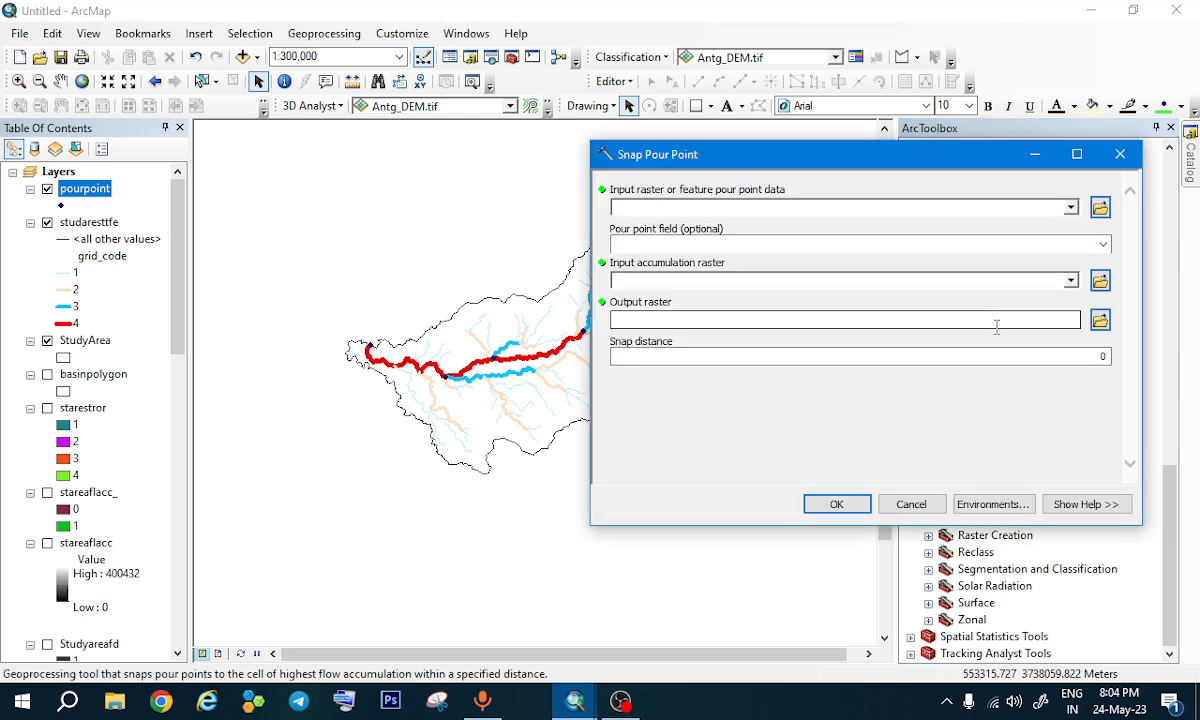
{"action": "left_click", "coordinate": [1070, 208]}
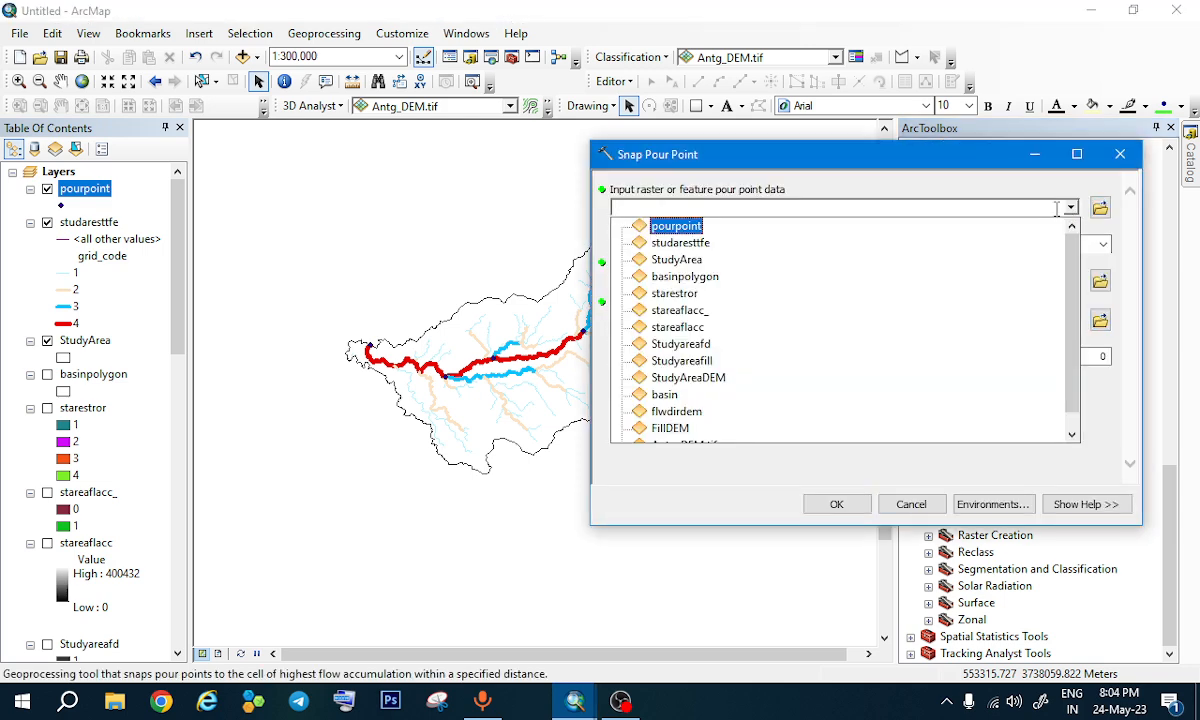
{"action": "left_click", "coordinate": [673, 228]}
{"action": "left_click", "coordinate": [643, 243]}
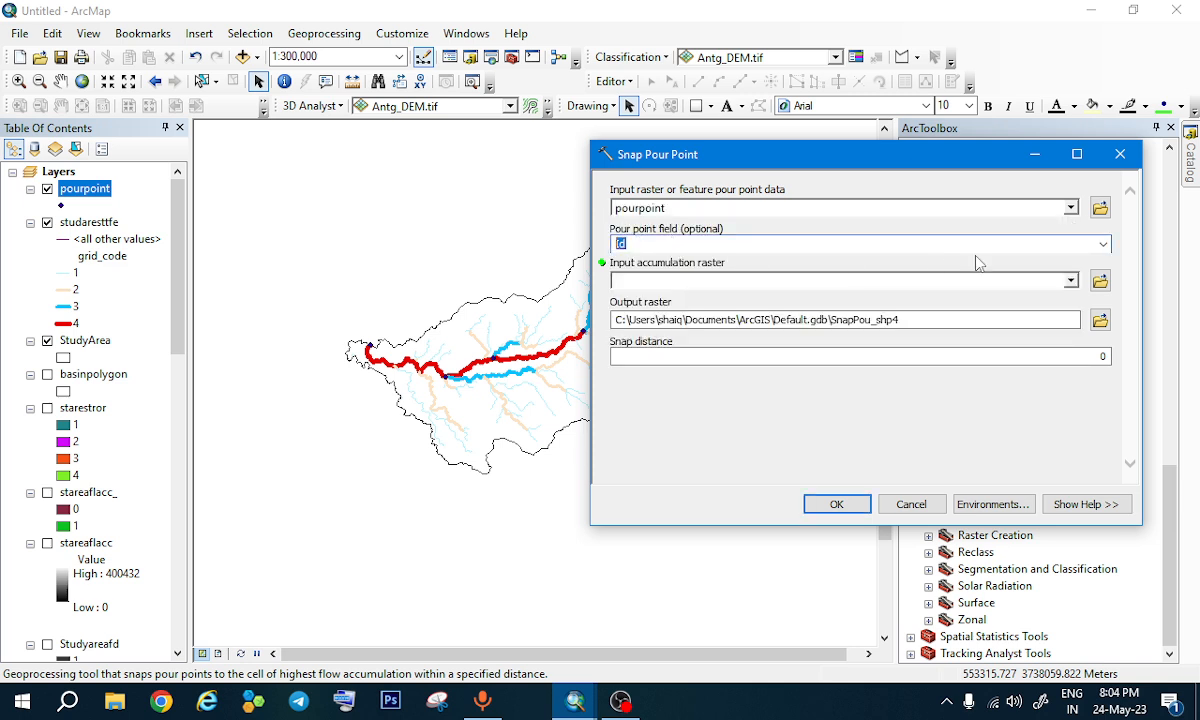
{"action": "left_click", "coordinate": [1103, 244]}
{"action": "left_click", "coordinate": [680, 262]}
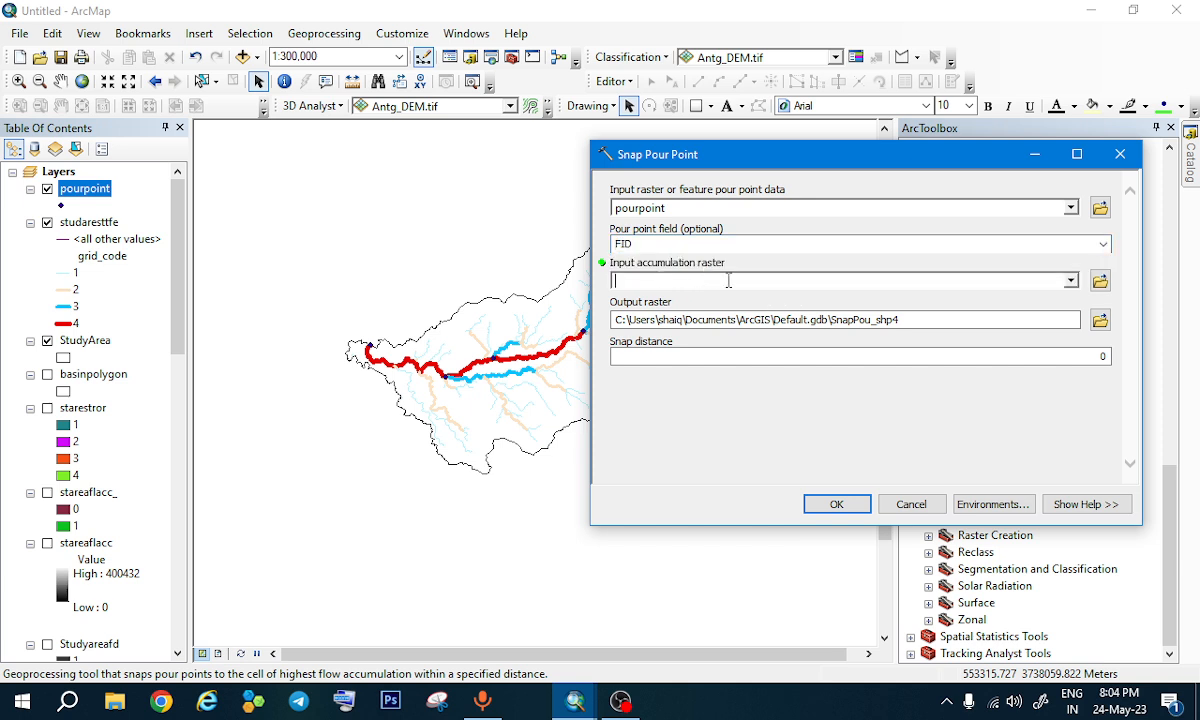
Step: Run Snap Pour Point with stareaflacc_ as the accumulation raster, saving the output as stareasnpop in the files folder
{"action": "left_click", "coordinate": [1070, 282]}
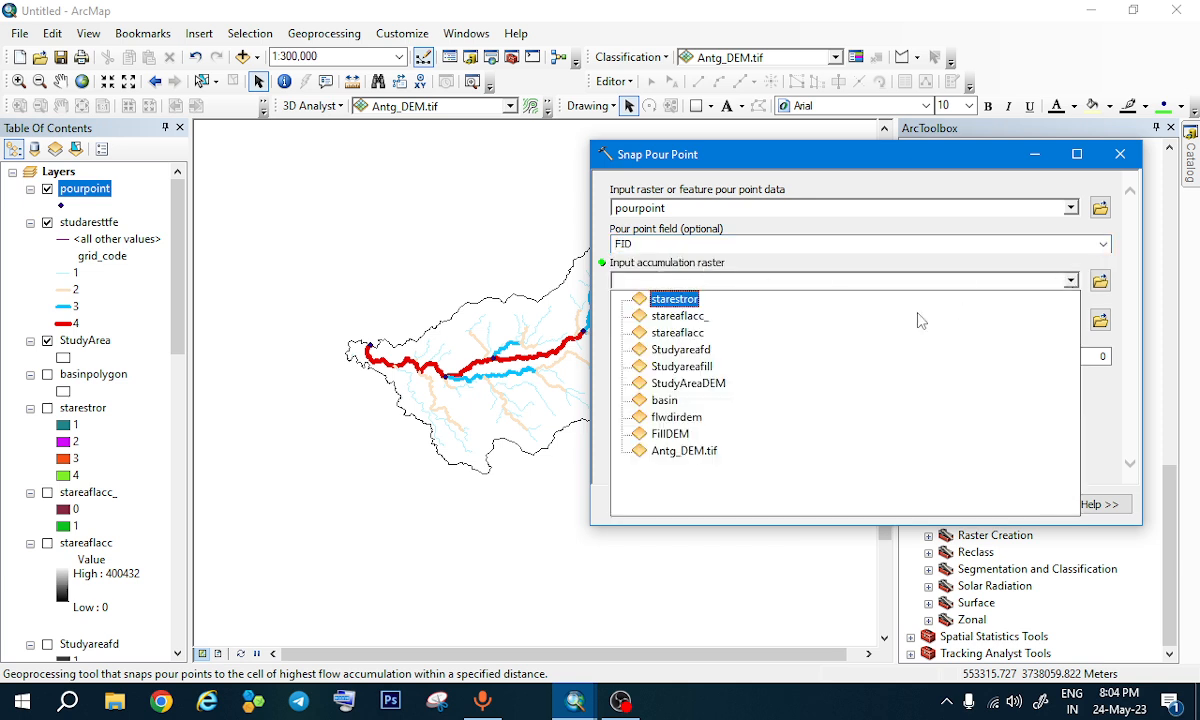
{"action": "left_click", "coordinate": [690, 316]}
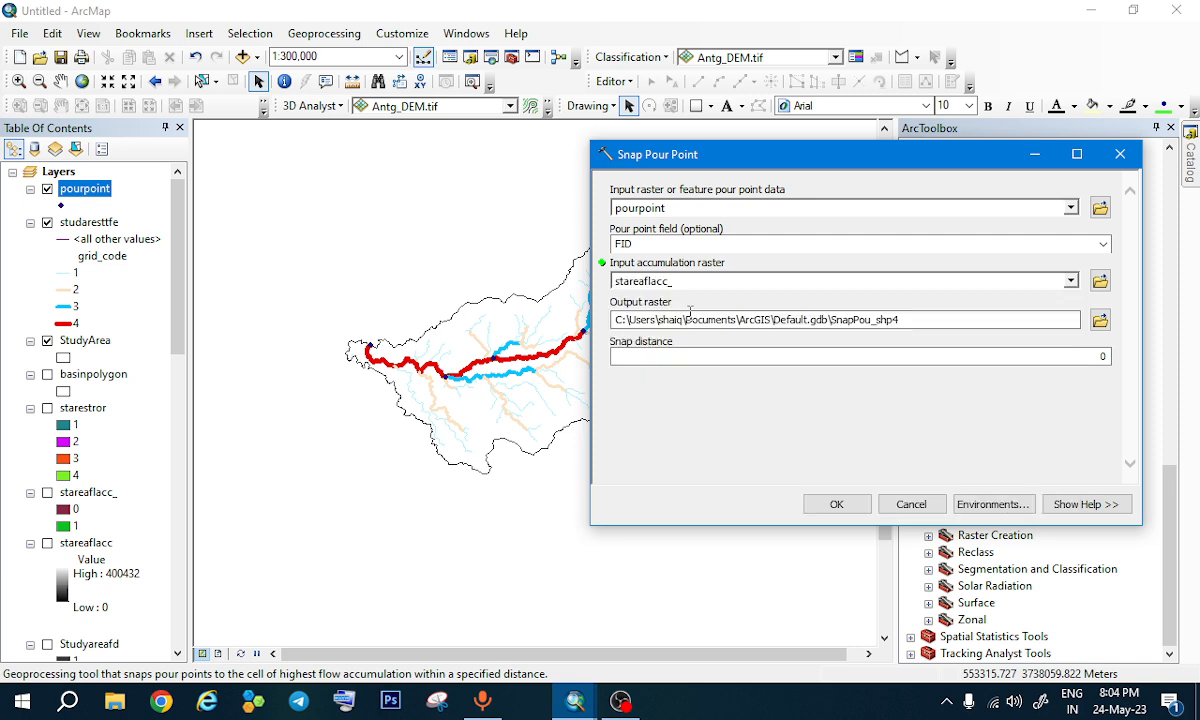
{"action": "left_click", "coordinate": [1099, 321]}
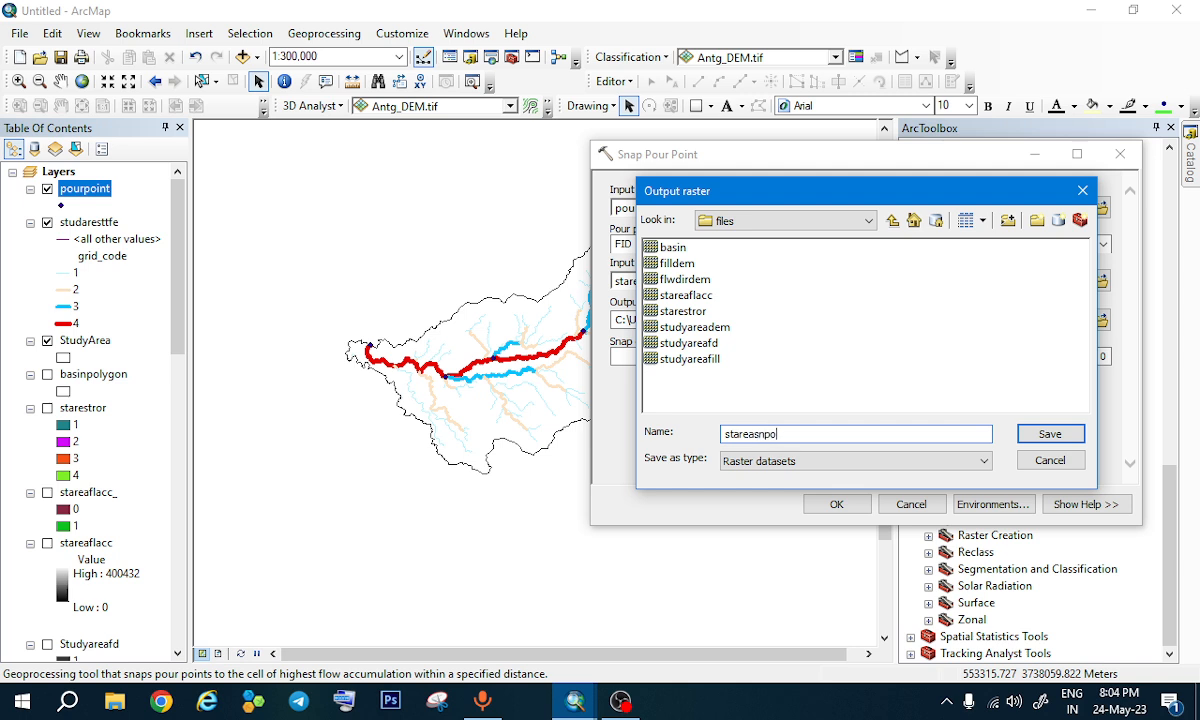
{"action": "left_click", "coordinate": [1048, 434]}
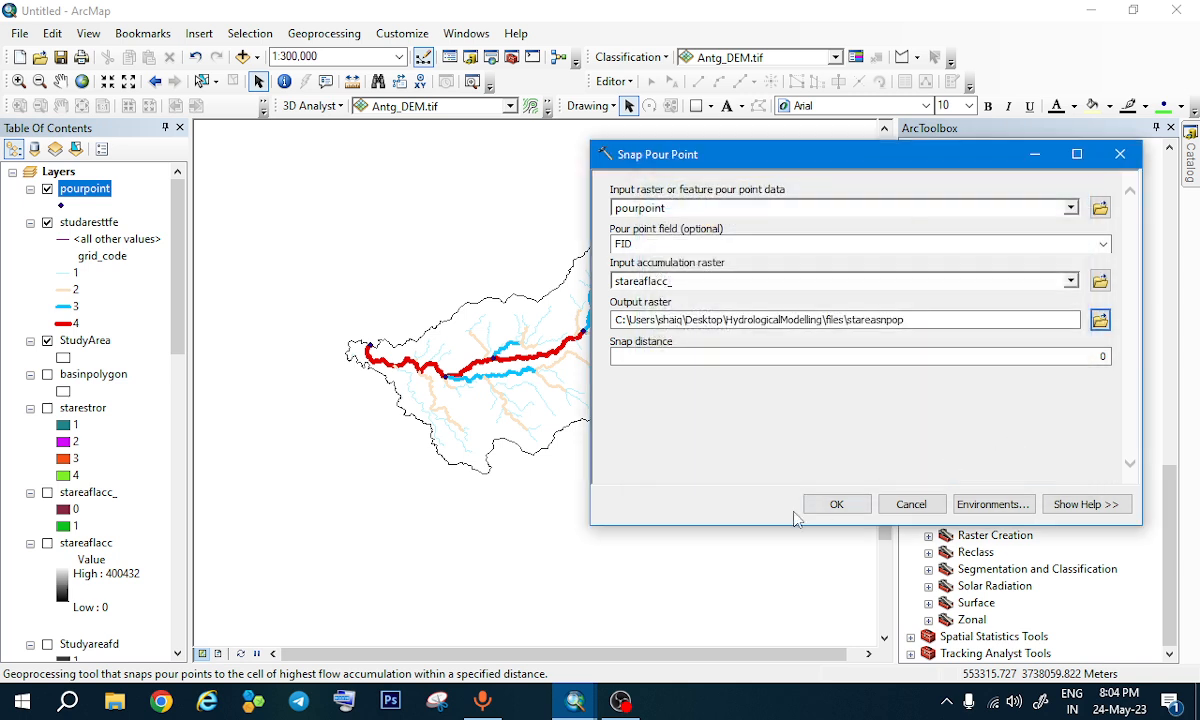
{"action": "left_click", "coordinate": [836, 504]}
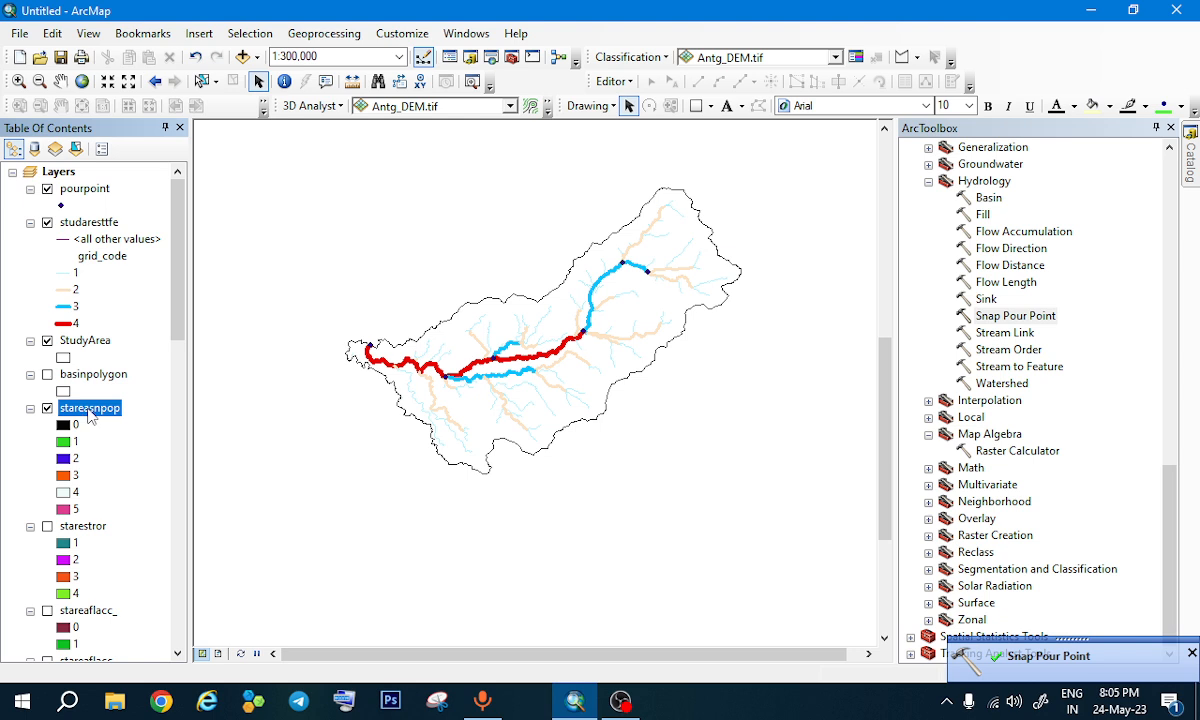
Step: Hide the pourpoint layer and set up the Watershed tool with Studyareafd as flow direction raster and stareasnpop as pour point data
{"action": "left_click", "coordinate": [48, 191]}
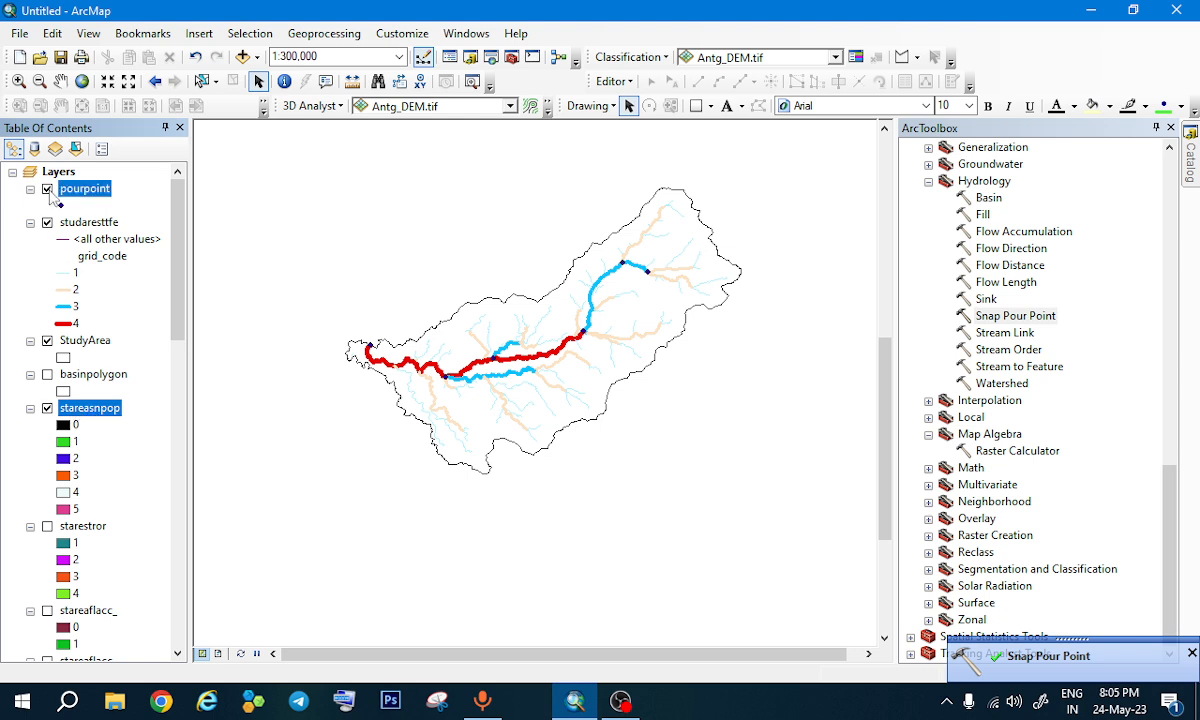
{"action": "left_click", "coordinate": [74, 411]}
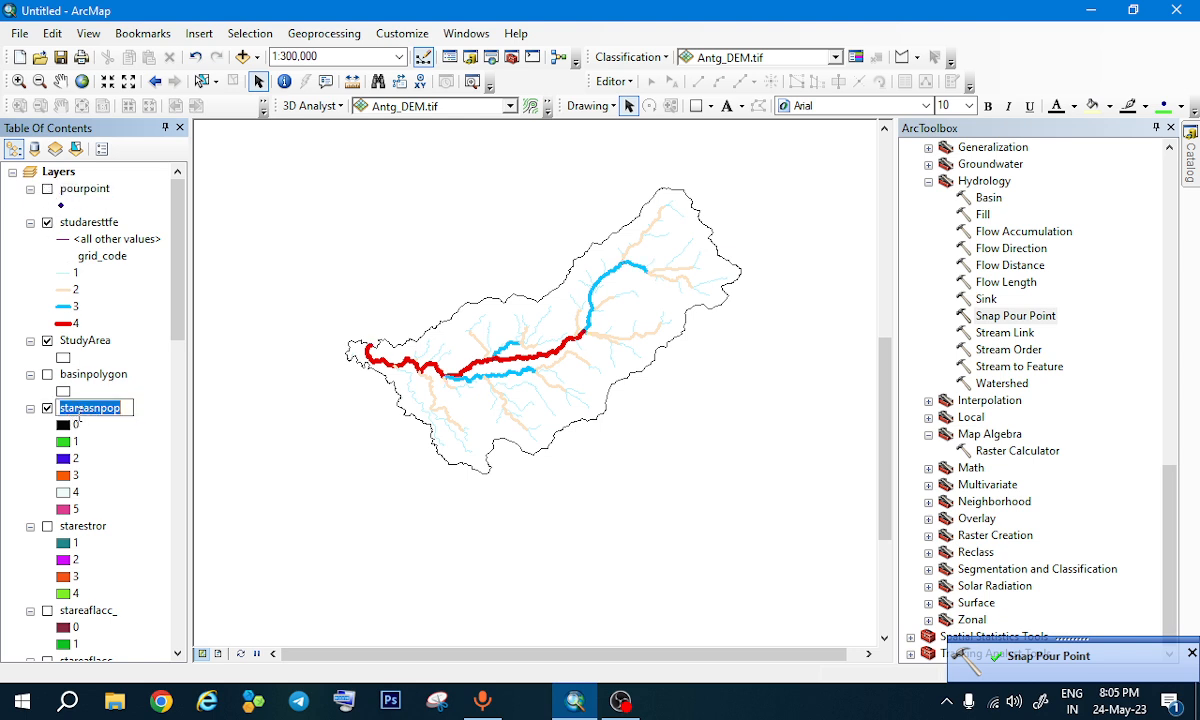
{"action": "double_click", "coordinate": [1002, 384]}
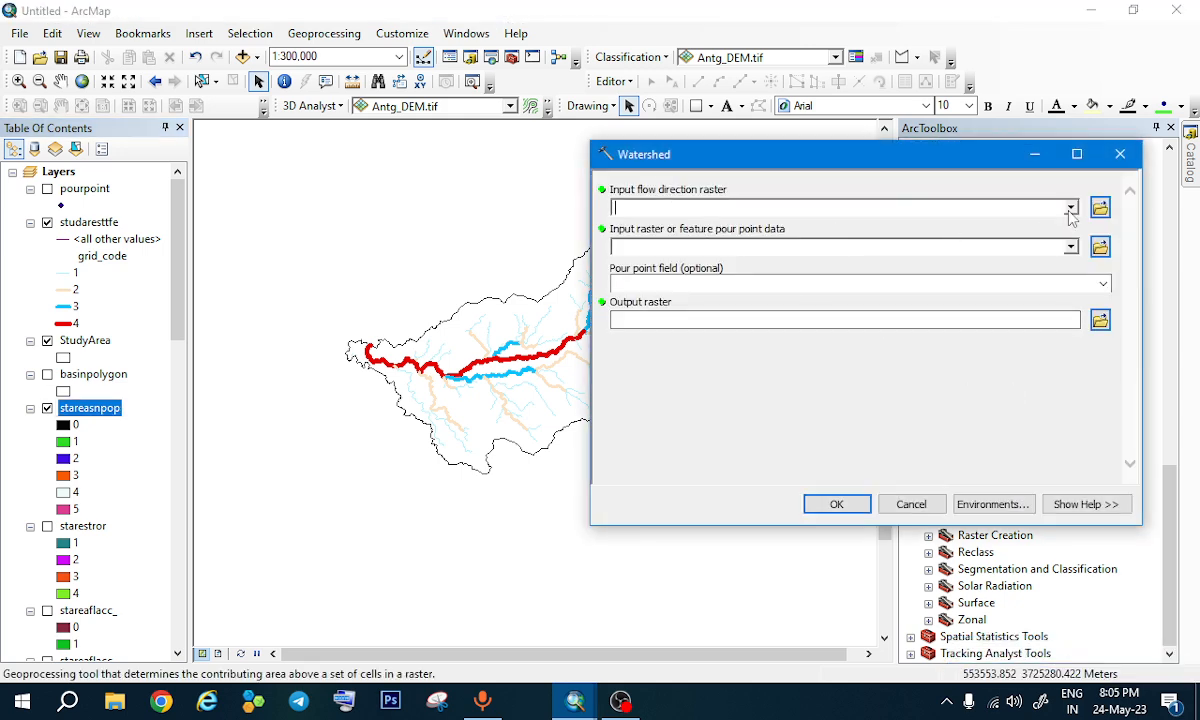
{"action": "left_click", "coordinate": [1070, 209]}
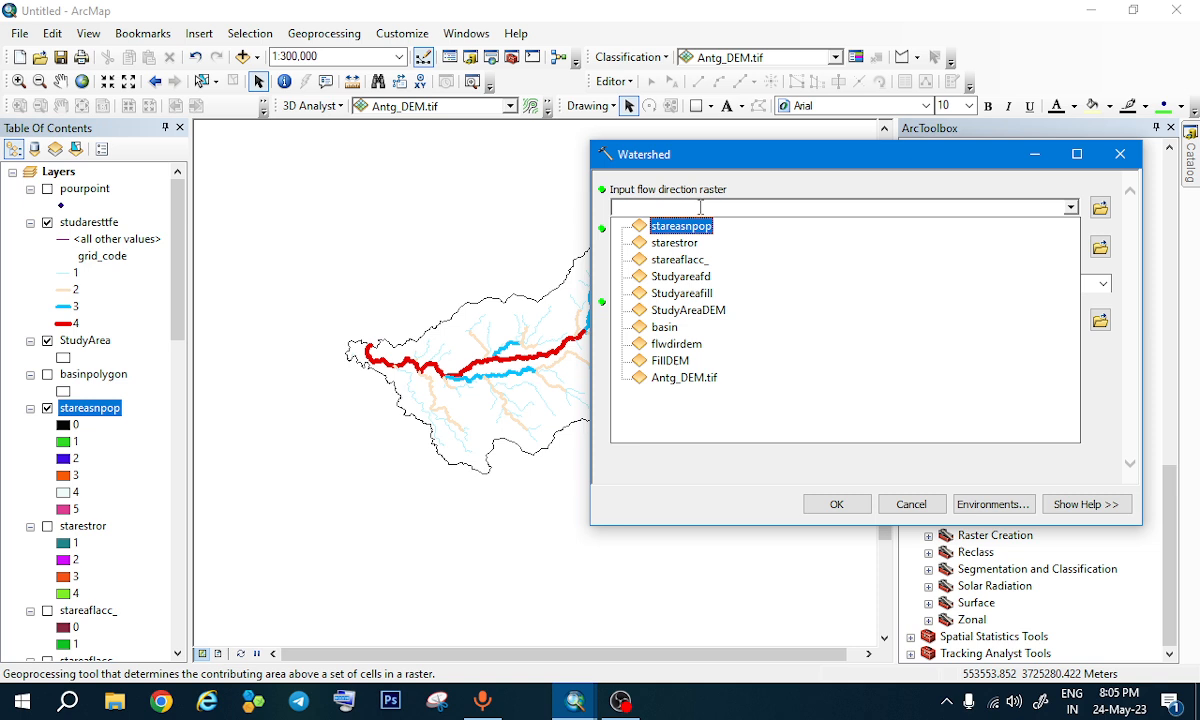
{"action": "left_click", "coordinate": [693, 285]}
{"action": "left_click", "coordinate": [660, 247]}
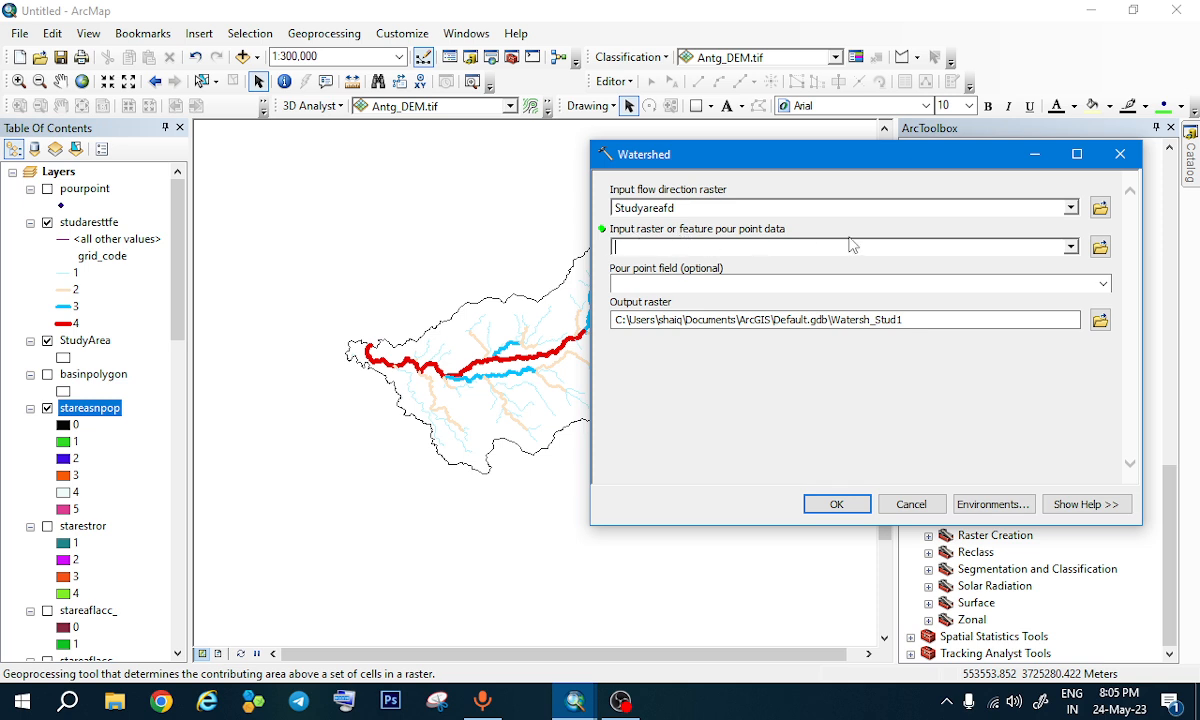
{"action": "left_click", "coordinate": [1070, 250]}
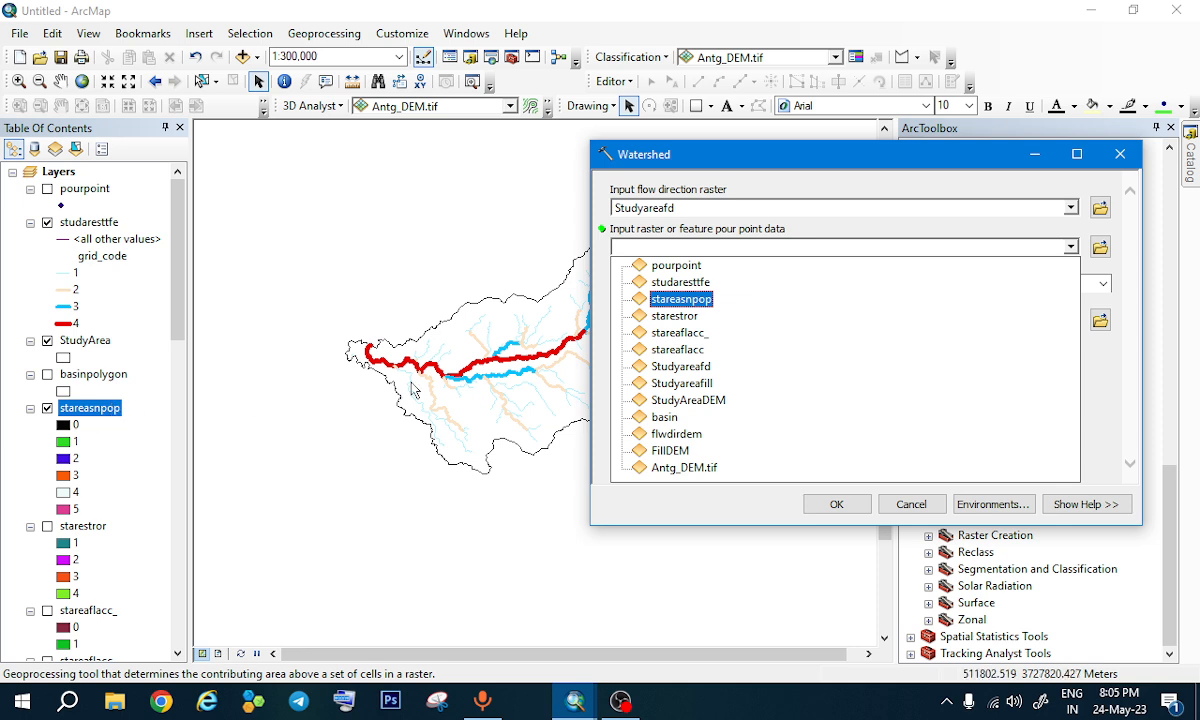
{"action": "left_click", "coordinate": [677, 300]}
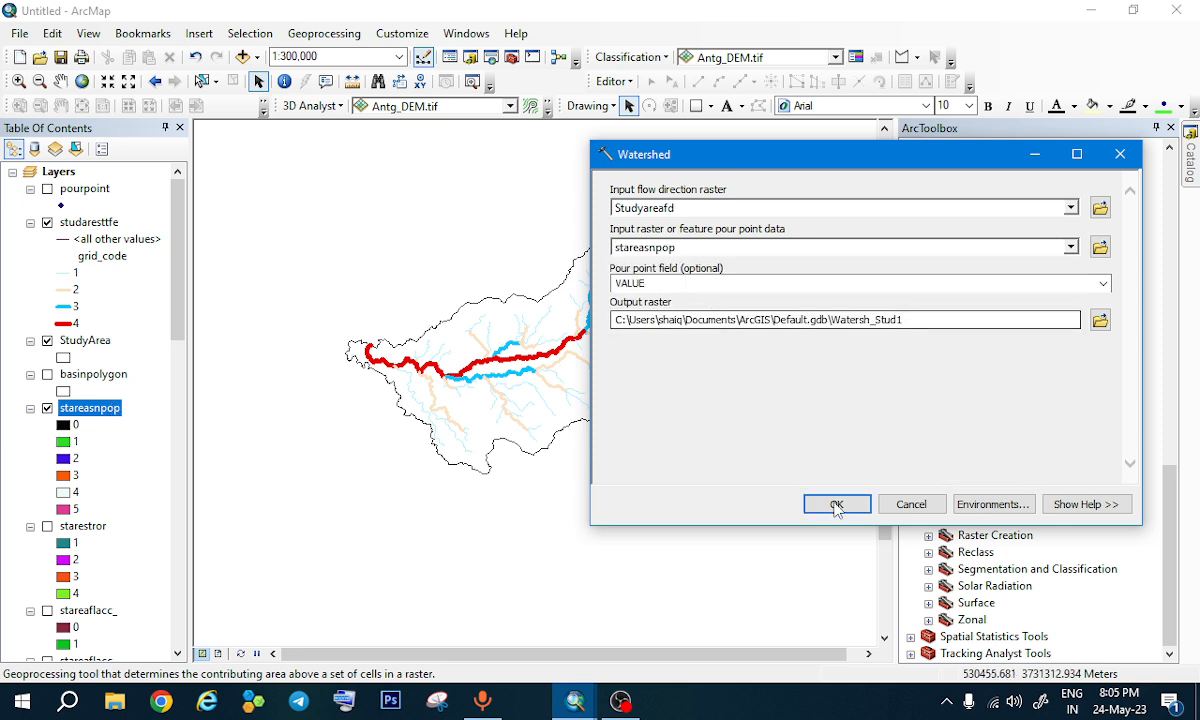
Step: Run Watershed on the VALUE pour point field, saving the output raster as starewatersh in the files folder
{"action": "left_click", "coordinate": [1098, 321]}
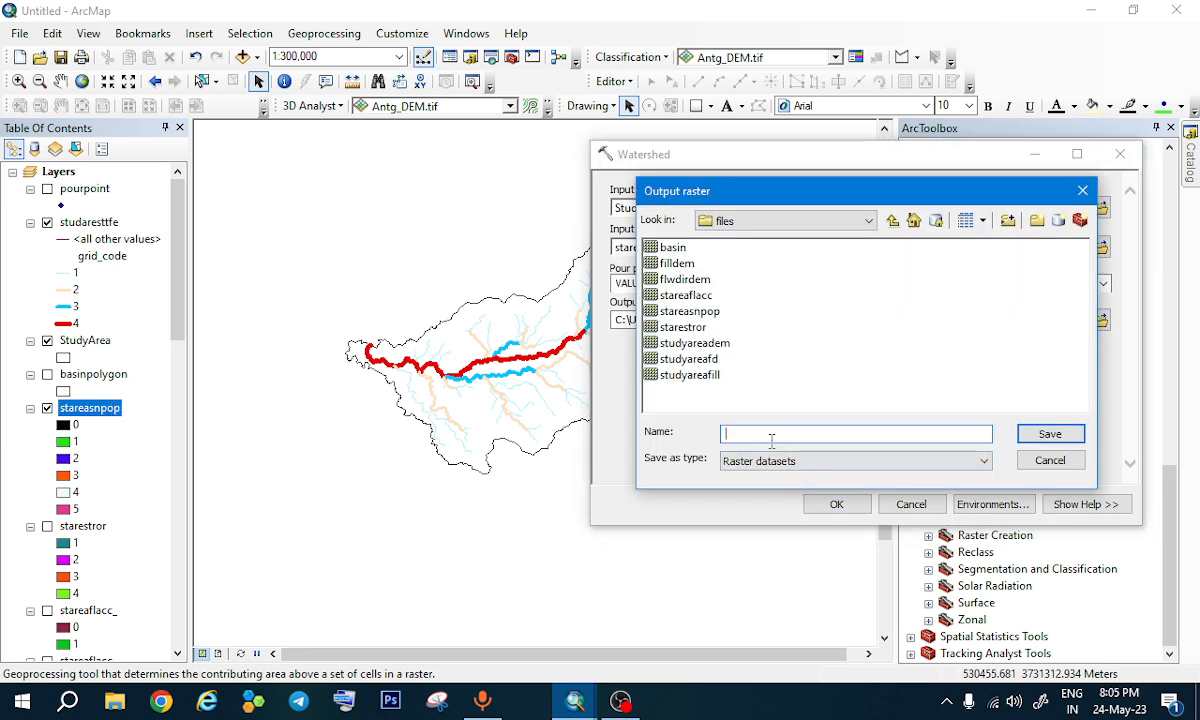
{"action": "type", "text": "starewatershed"}
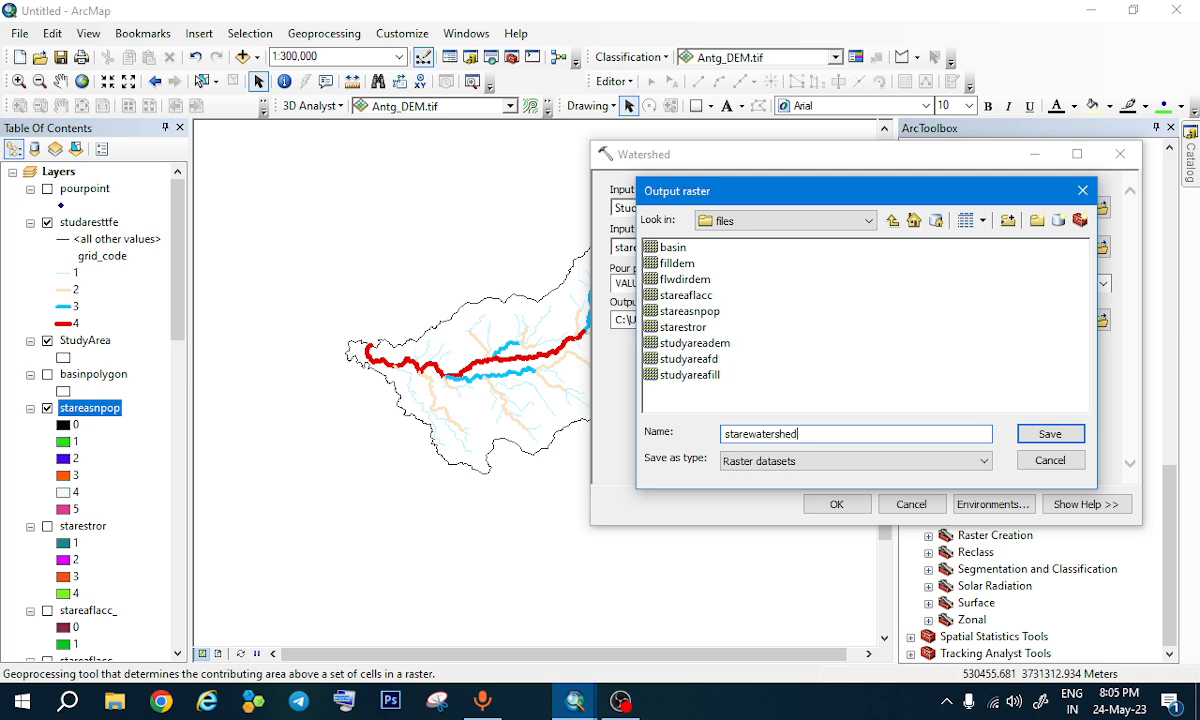
{"action": "left_click", "coordinate": [1045, 436]}
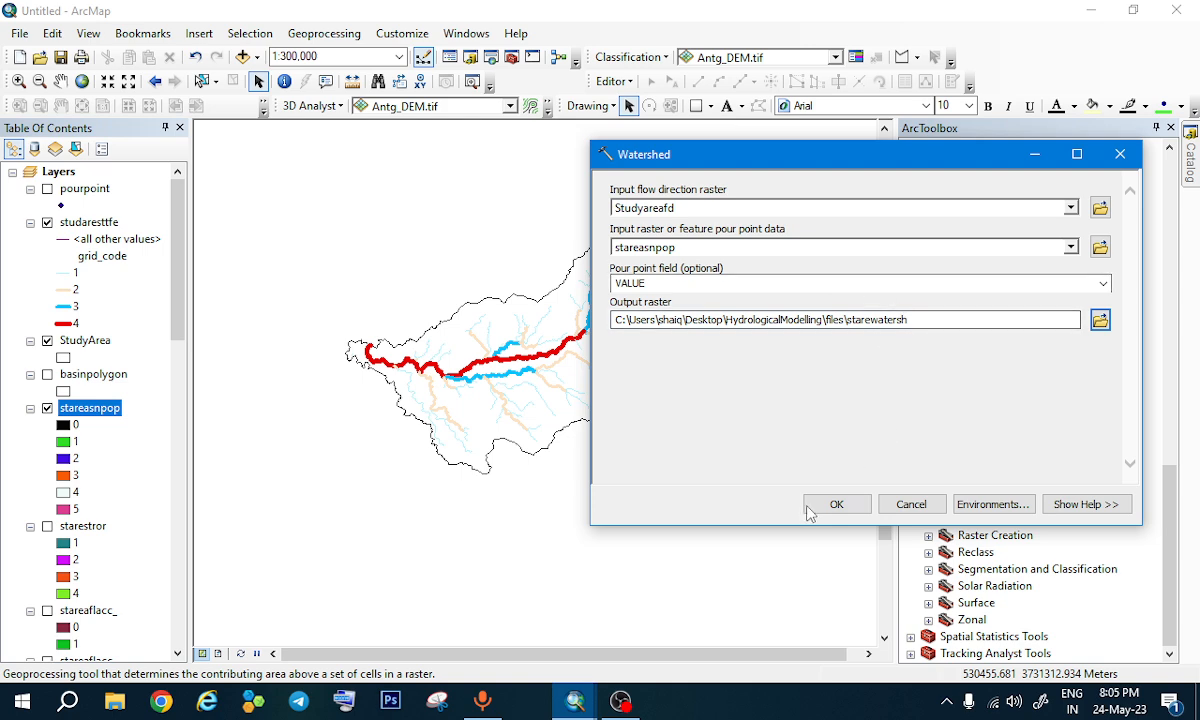
{"action": "left_click", "coordinate": [838, 503]}
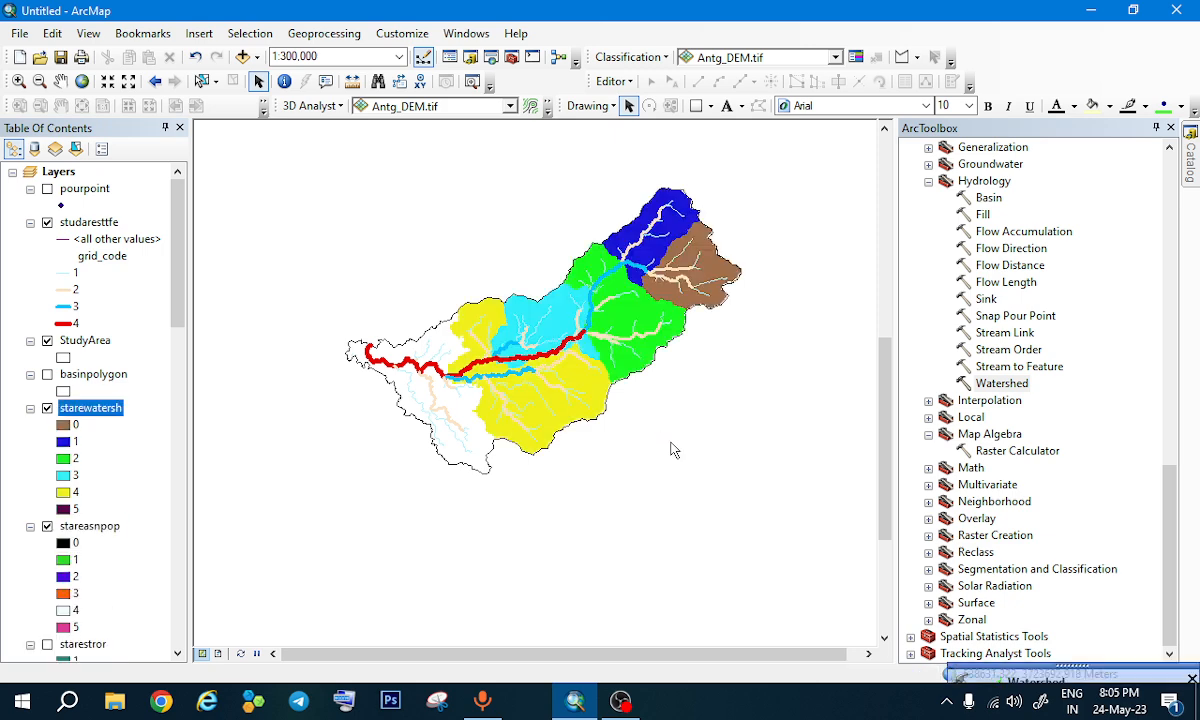
{"action": "scroll", "coordinate": [697, 268], "scroll_direction": "up", "scroll_amount": 2}
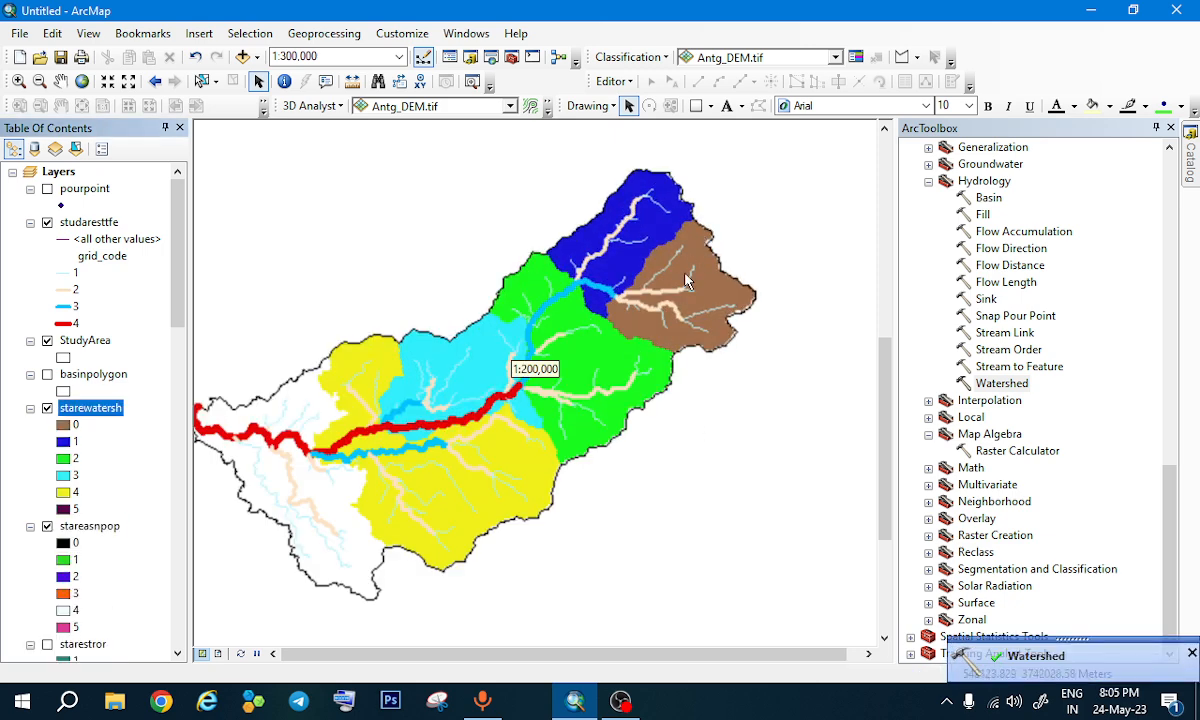
{"action": "scroll", "coordinate": [508, 347], "scroll_direction": "up", "scroll_amount": 1}
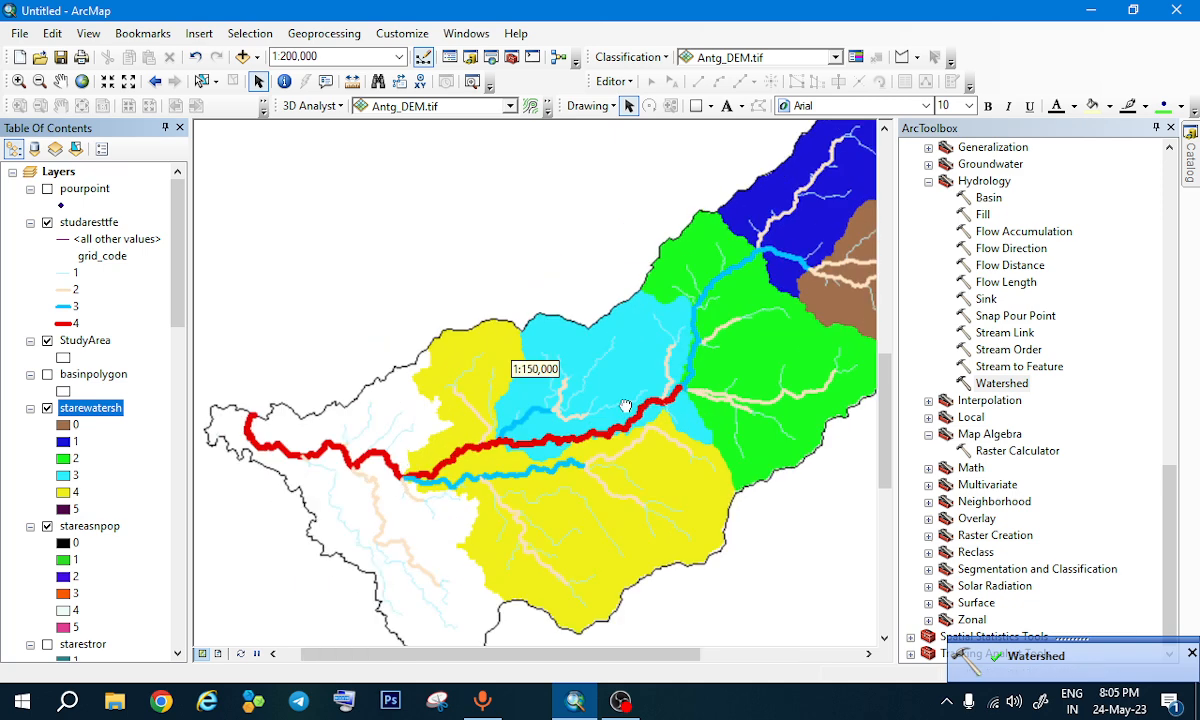
Step: Set up the Raster to Polygon conversion with starewatersh as the input raster and VALUE as the field
{"action": "scroll", "coordinate": [987, 340], "scroll_direction": "up", "scroll_amount": 3}
{"action": "scroll", "coordinate": [987, 342], "scroll_direction": "up", "scroll_amount": 4}
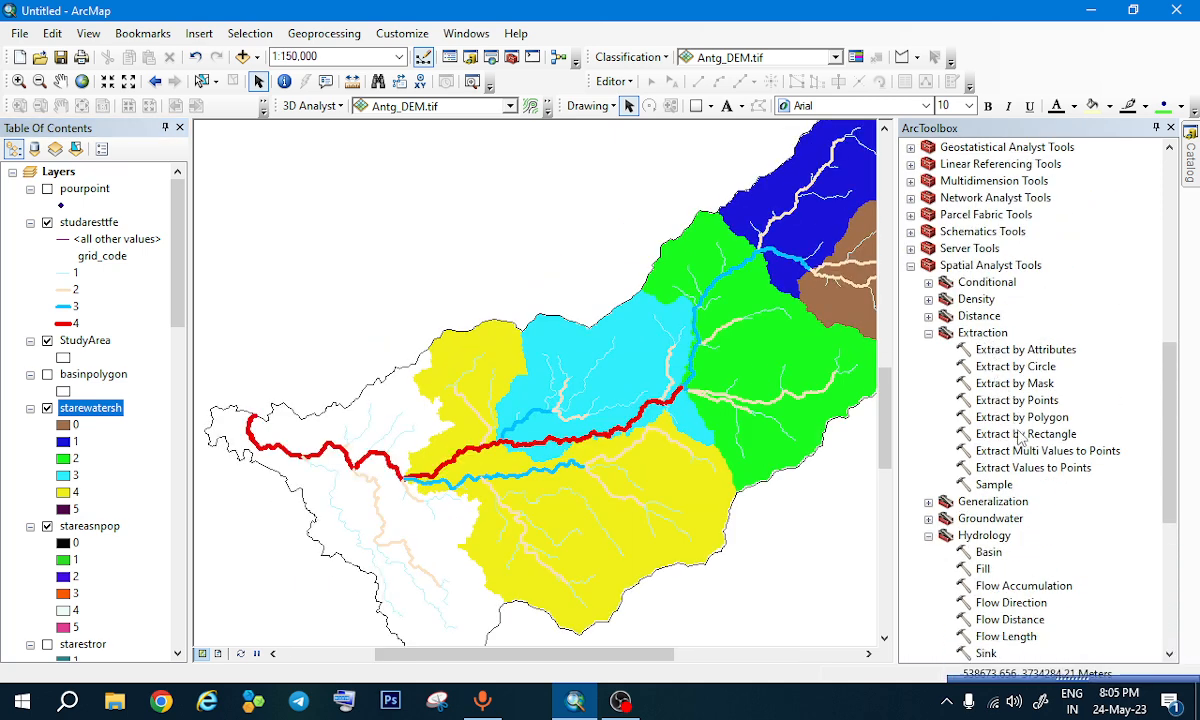
{"action": "scroll", "coordinate": [982, 326], "scroll_direction": "up", "scroll_amount": 4}
{"action": "scroll", "coordinate": [982, 326], "scroll_direction": "up", "scroll_amount": 6}
{"action": "left_click", "coordinate": [983, 216]}
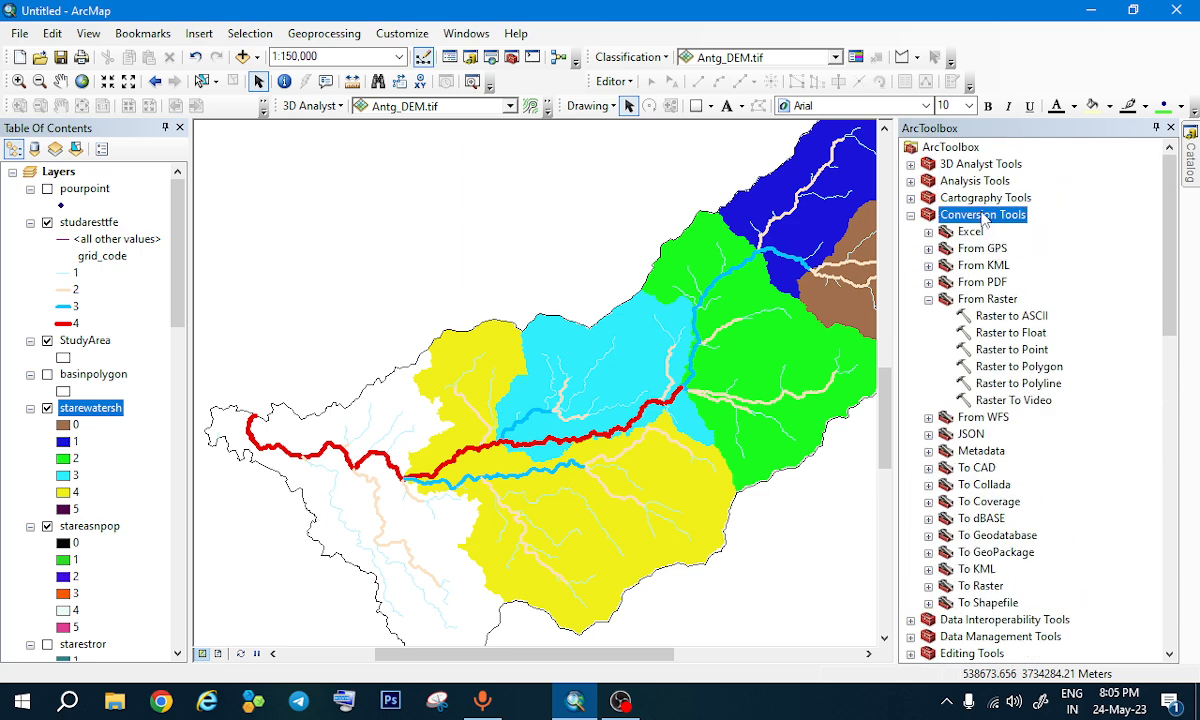
{"action": "left_click", "coordinate": [990, 299]}
{"action": "double_click", "coordinate": [1018, 367]}
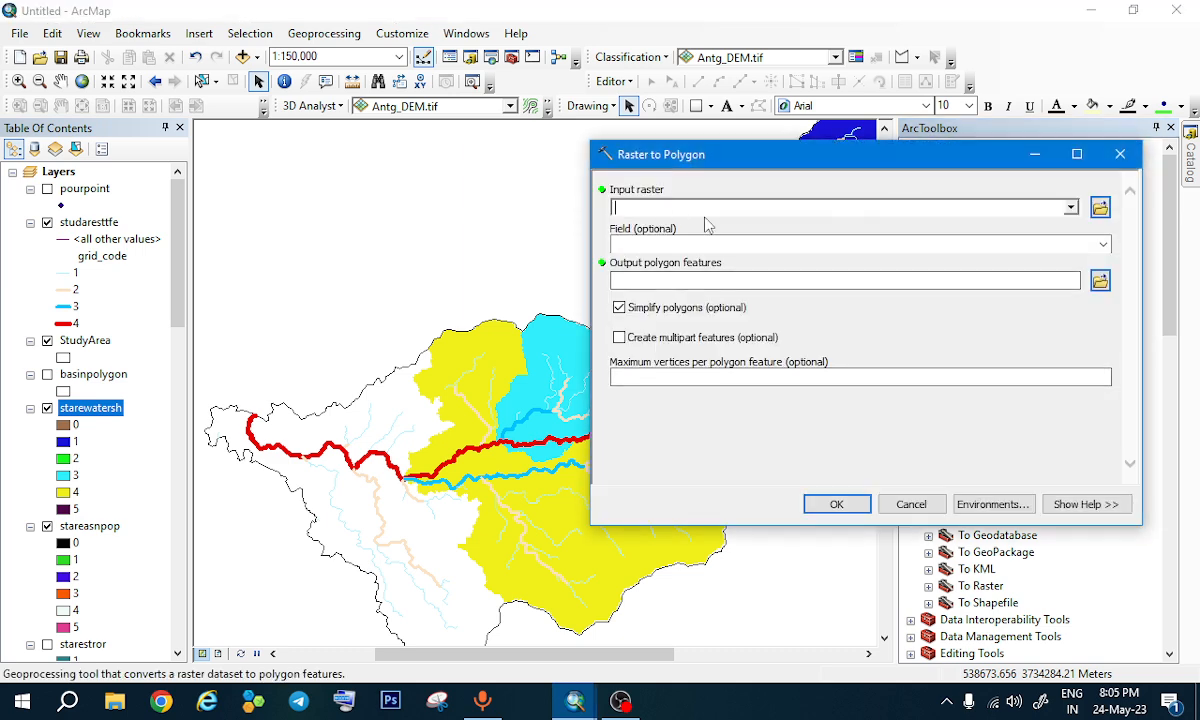
{"action": "left_click", "coordinate": [1070, 207]}
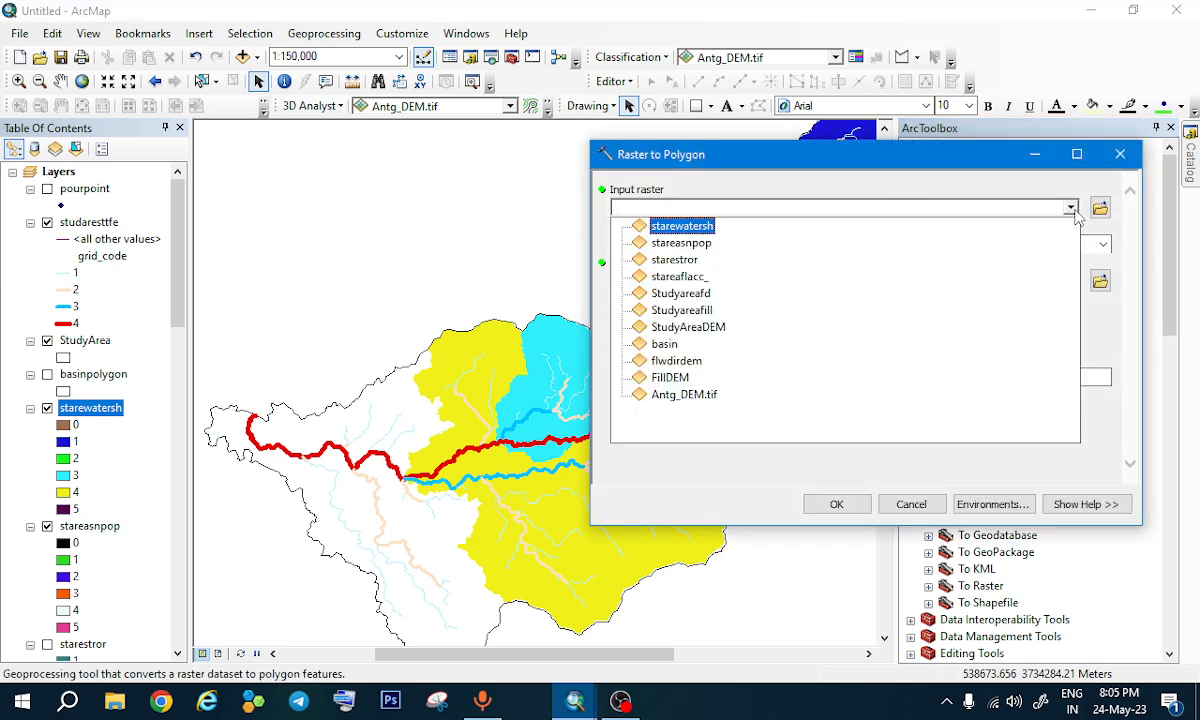
{"action": "left_click", "coordinate": [697, 229]}
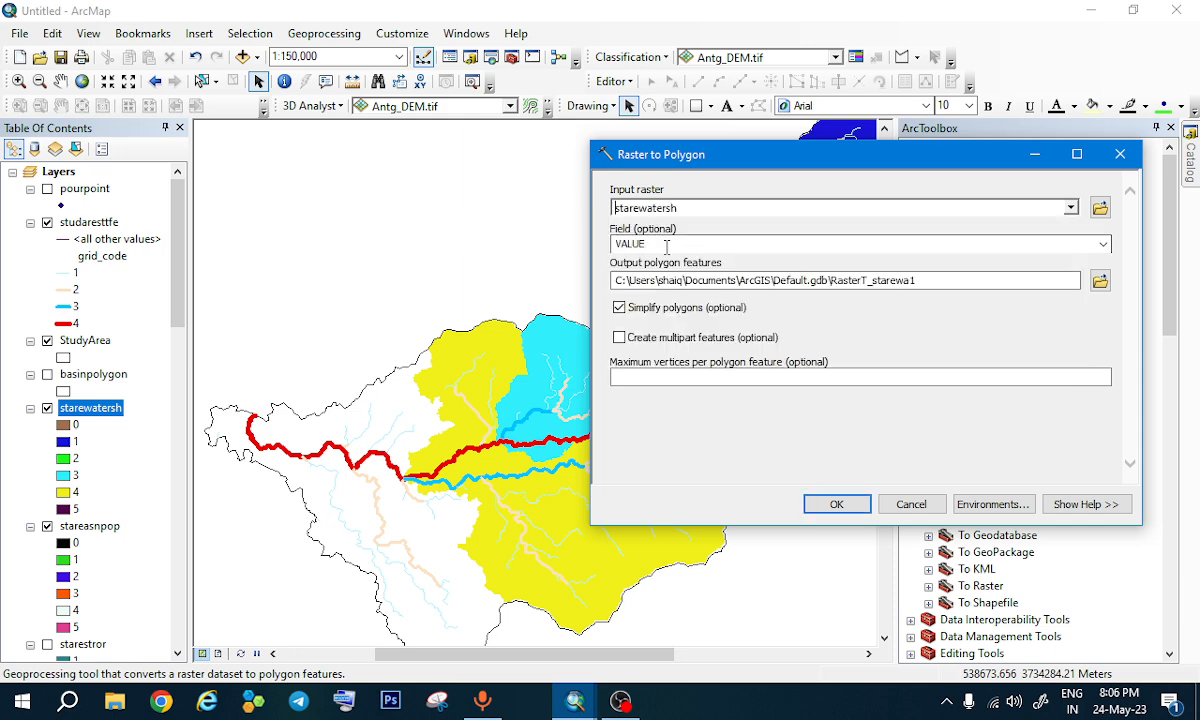
Step: Run Raster to Polygon with simplified polygons, saving the output features as starWatersh in the files folder
{"action": "left_click", "coordinate": [1100, 281]}
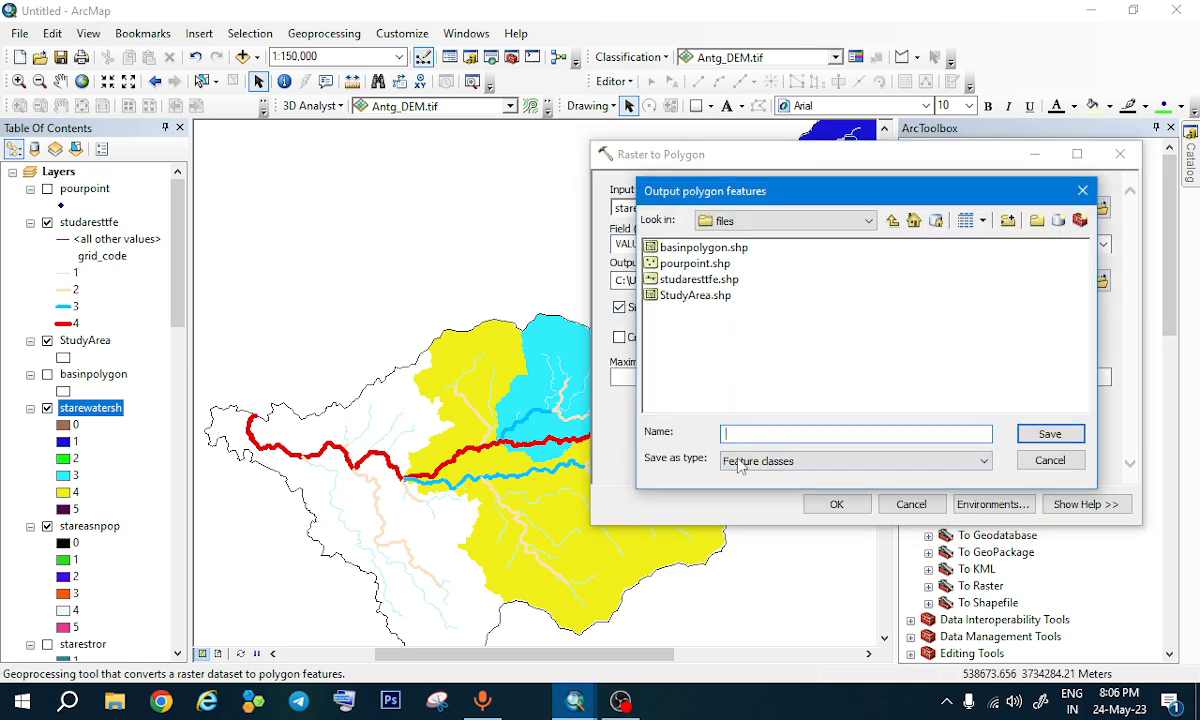
{"action": "type", "text": "starWatersh"}
{"action": "left_click", "coordinate": [1055, 433]}
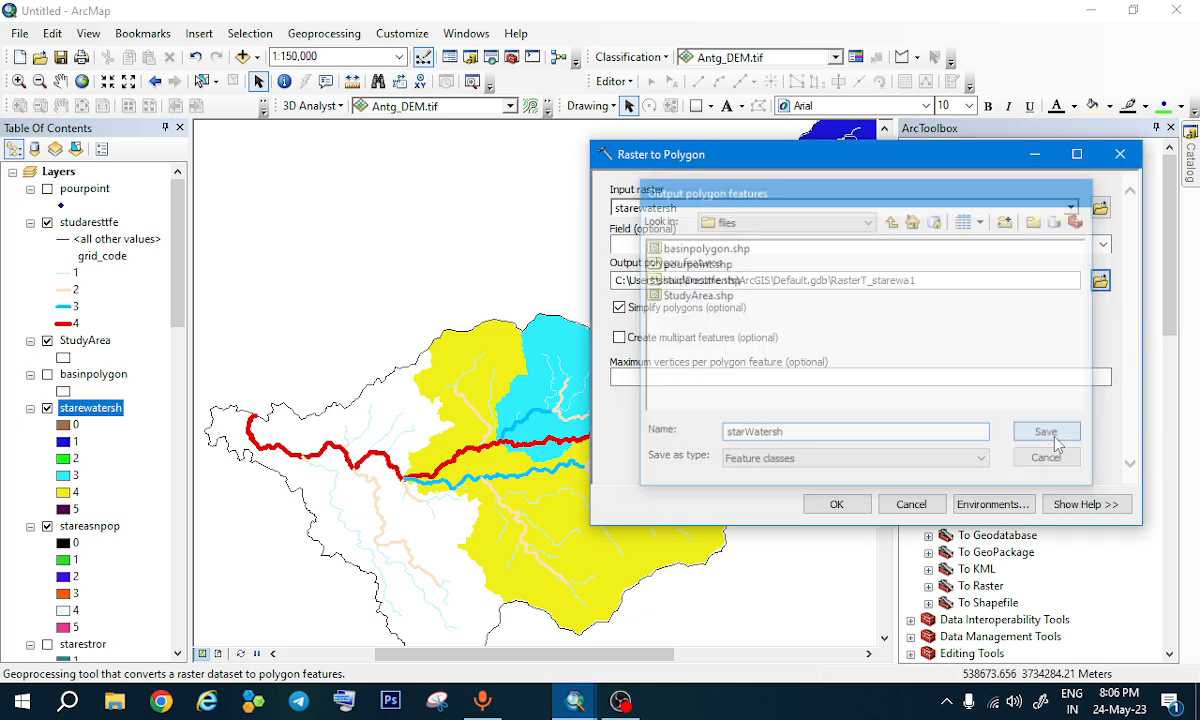
{"action": "left_click", "coordinate": [840, 651]}
{"action": "scroll", "coordinate": [658, 468], "scroll_direction": "up", "scroll_amount": 2}
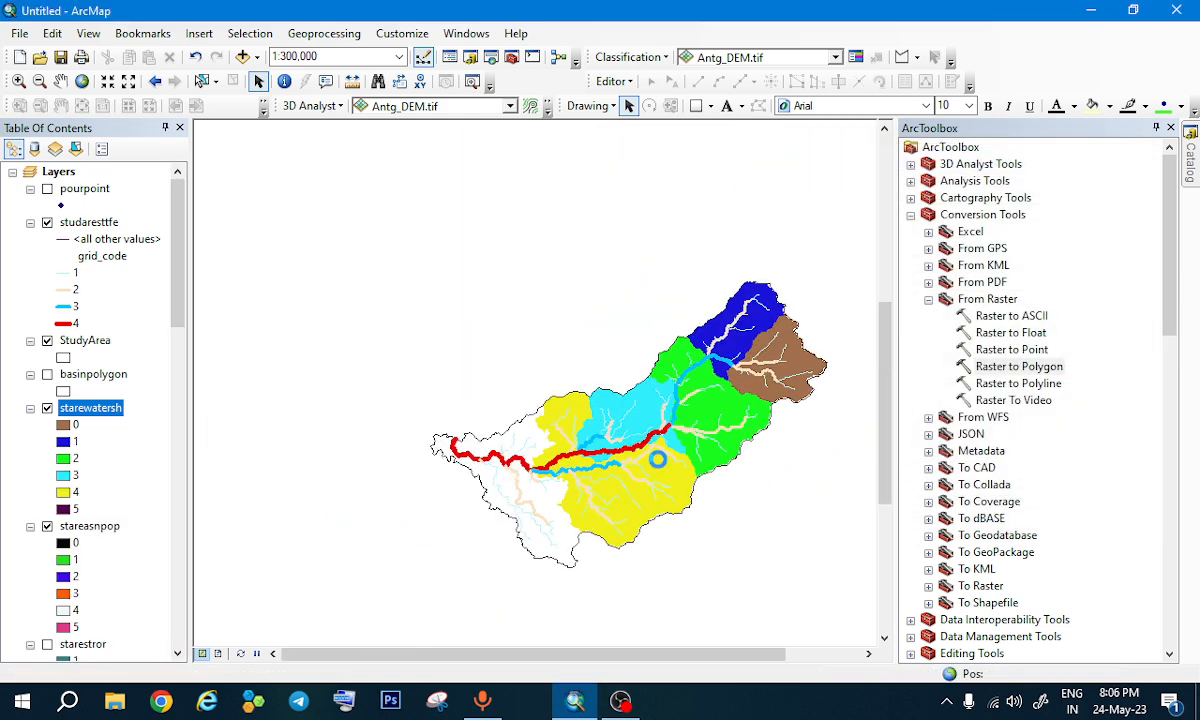
{"action": "scroll", "coordinate": [835, 495], "scroll_direction": "up", "scroll_amount": 1}
{"action": "scroll", "coordinate": [779, 443], "scroll_direction": "down", "scroll_amount": 1}
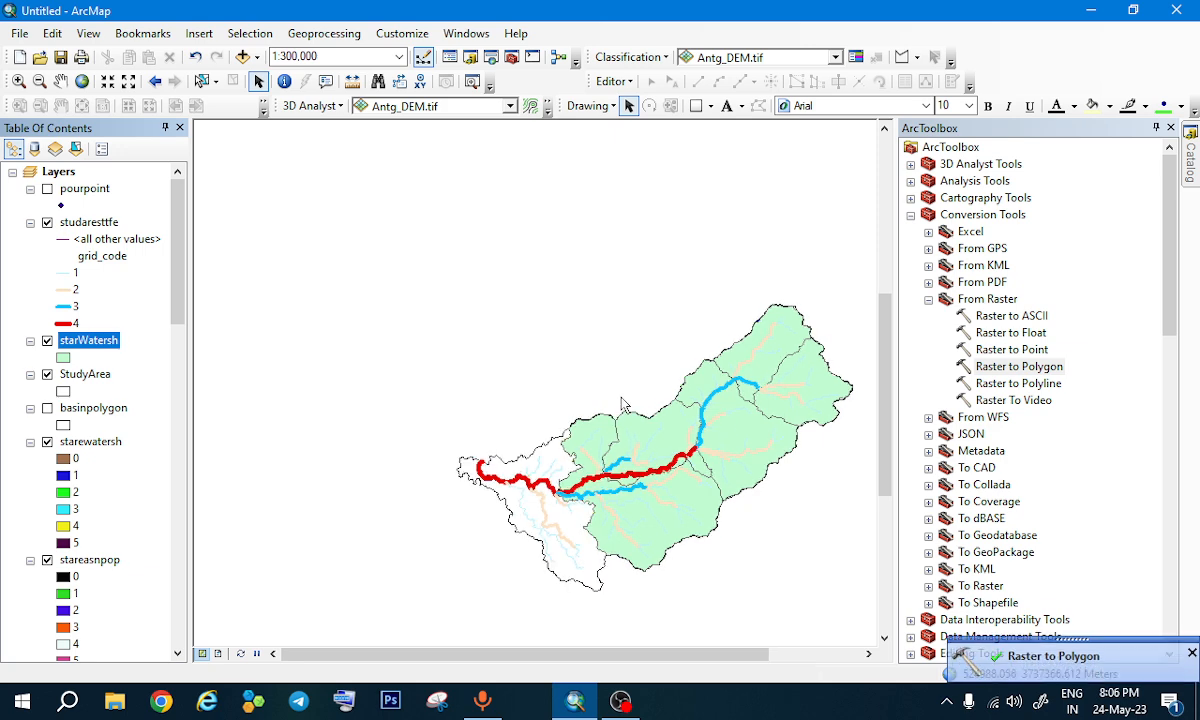
Step: Hide the starewatersh and stareasnpop raster layers, keeping the StudyArea boundary displayed
{"action": "left_click", "coordinate": [47, 441]}
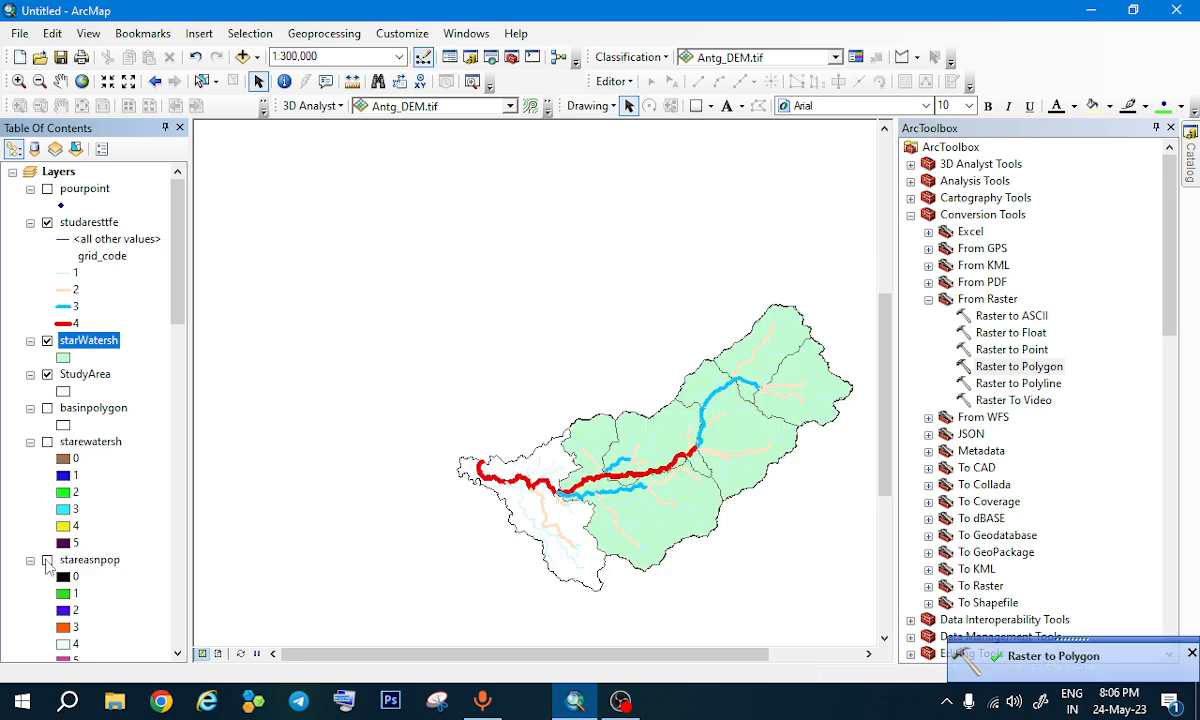
{"action": "scroll", "coordinate": [47, 566], "scroll_direction": "down", "scroll_amount": 5}
{"action": "scroll", "coordinate": [55, 480], "scroll_direction": "up", "scroll_amount": 5}
{"action": "left_click", "coordinate": [47, 374]}
{"action": "scroll", "coordinate": [463, 368], "scroll_direction": "down", "scroll_amount": 2}
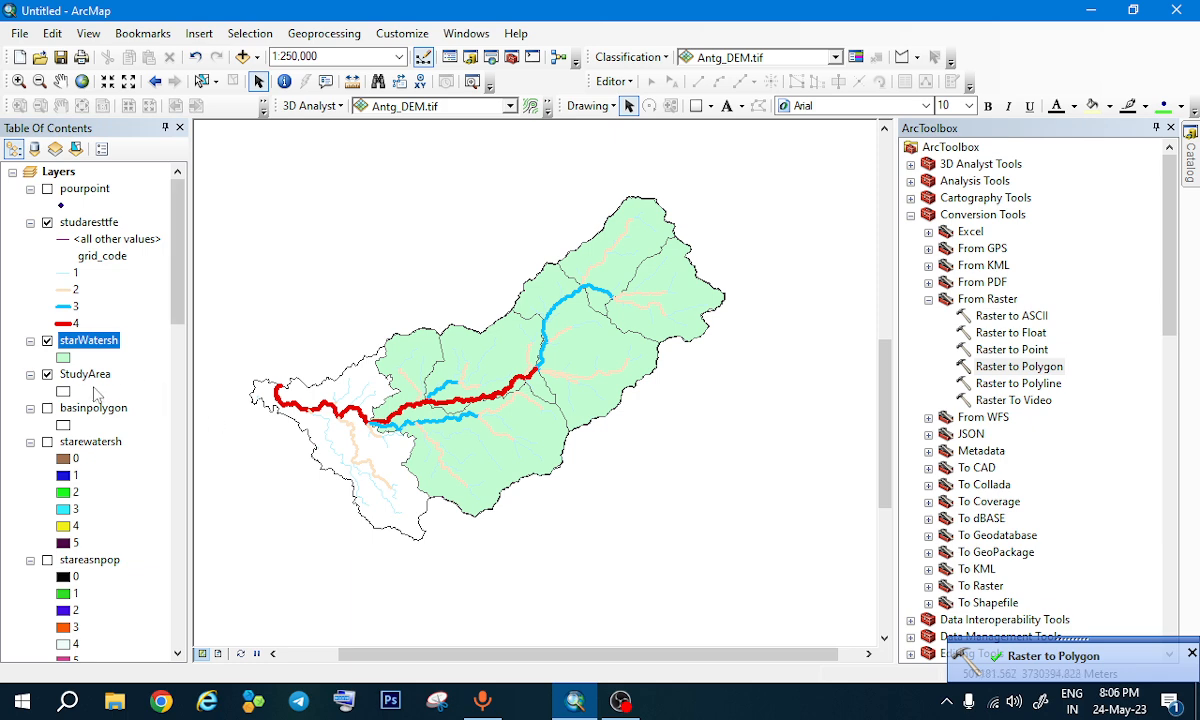
Step: Change the starWatersh polygon symbol to an unfilled outline
{"action": "left_click", "coordinate": [63, 358]}
{"action": "left_click", "coordinate": [366, 360]}
{"action": "left_click", "coordinate": [684, 604]}
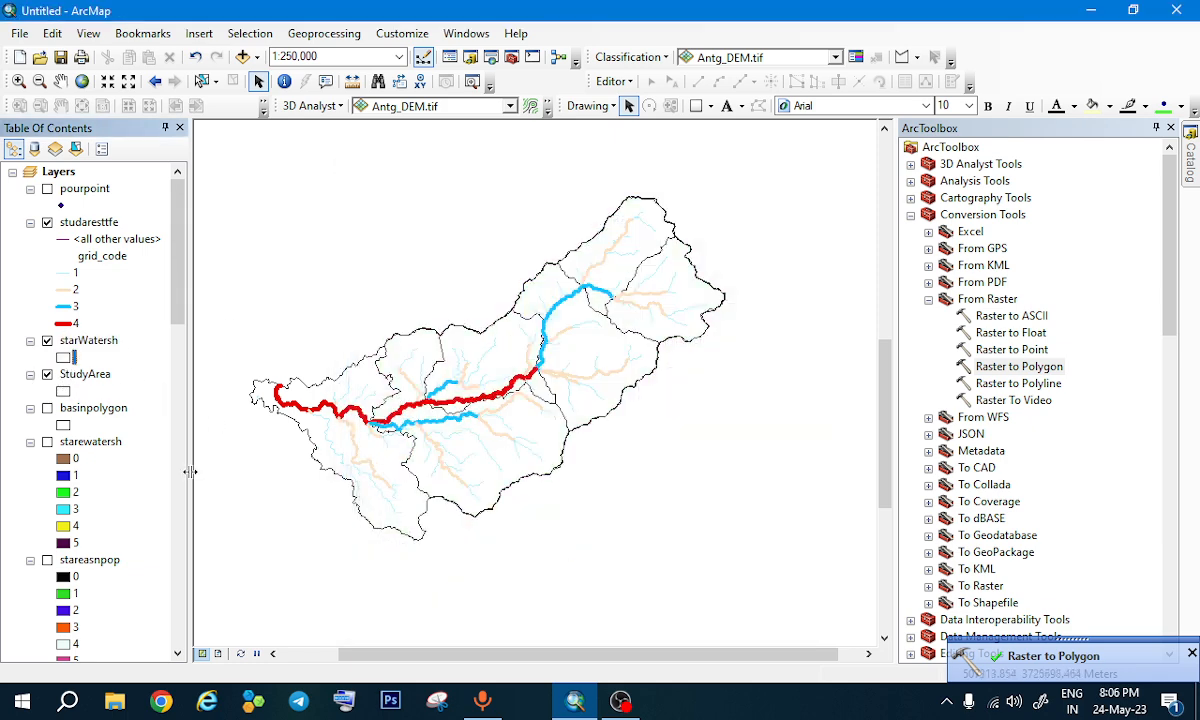
Step: Compare the starWatersh polygons with the basin boundary near the western outlet by hiding the StudyArea layer and showing it again
{"action": "left_click", "coordinate": [47, 374]}
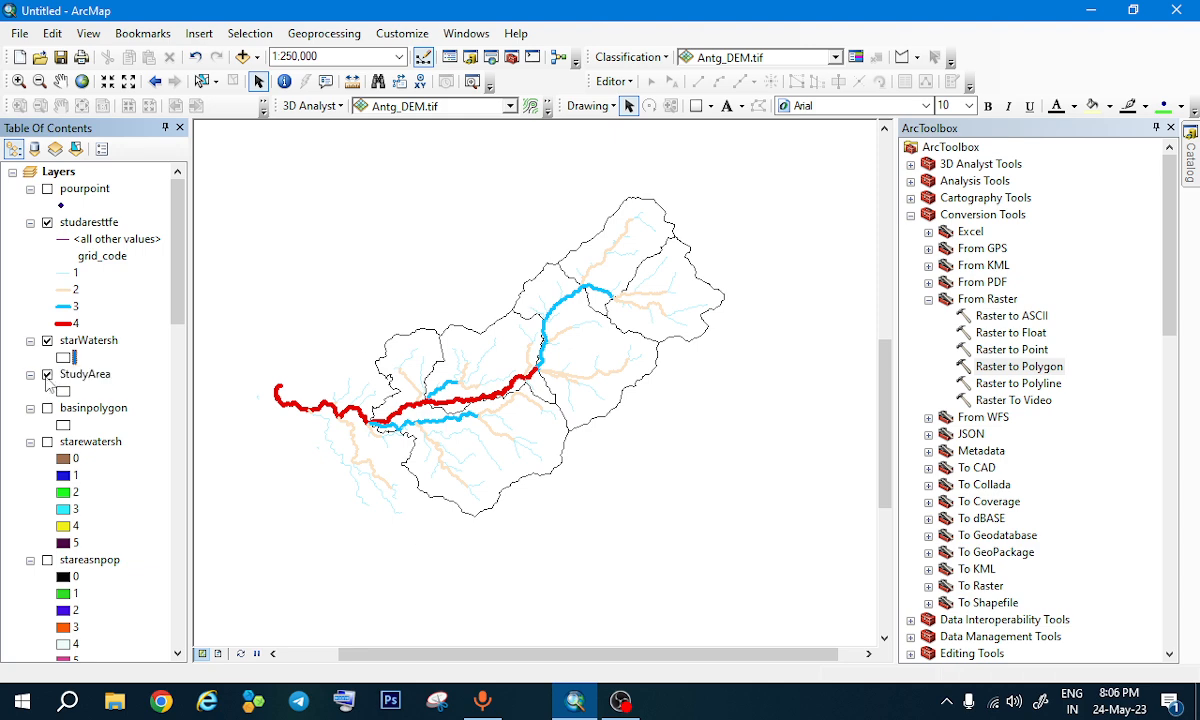
{"action": "scroll", "coordinate": [333, 420], "scroll_direction": "down", "scroll_amount": 3}
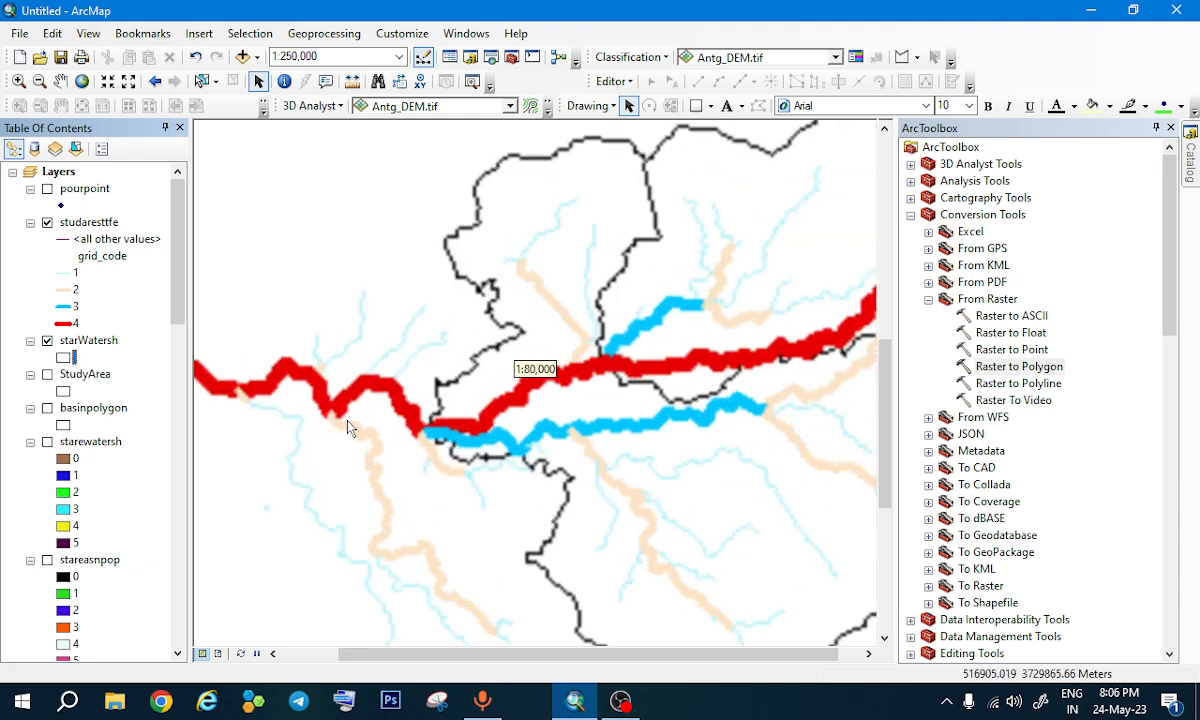
{"action": "left_click", "coordinate": [48, 375]}
{"action": "scroll", "coordinate": [477, 450], "scroll_direction": "up", "scroll_amount": 3}
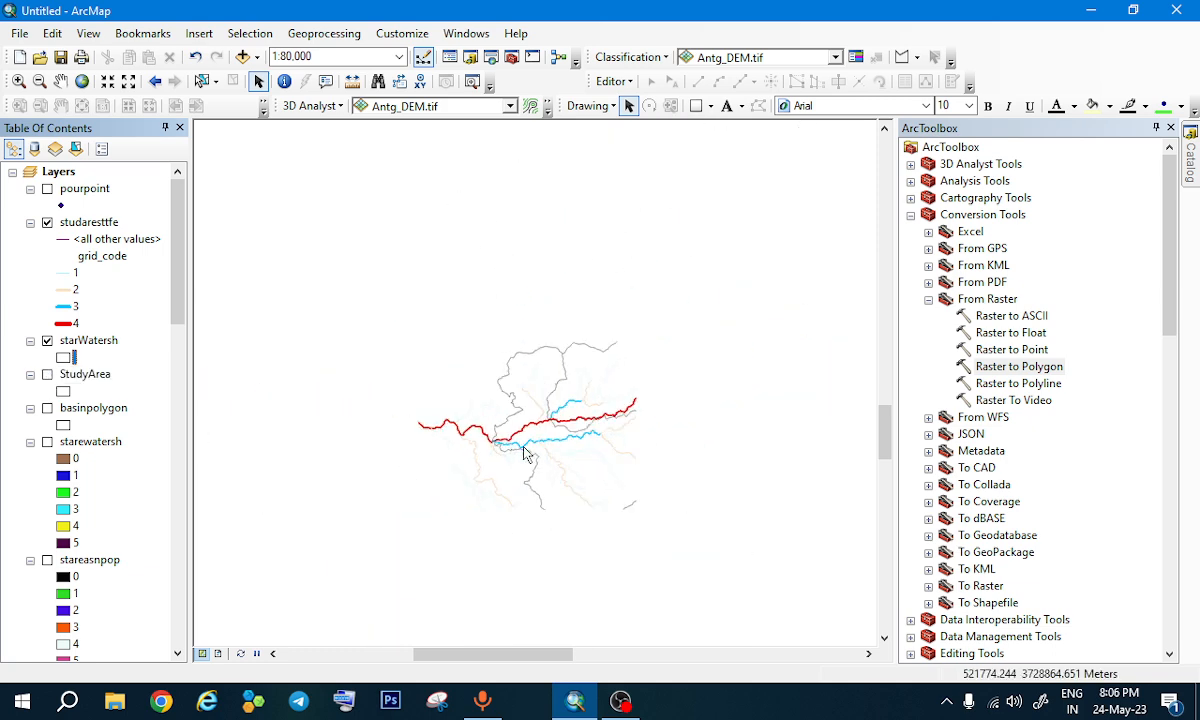
{"action": "left_click_drag", "start_coordinate": [604, 437], "coordinate": [637, 385]}
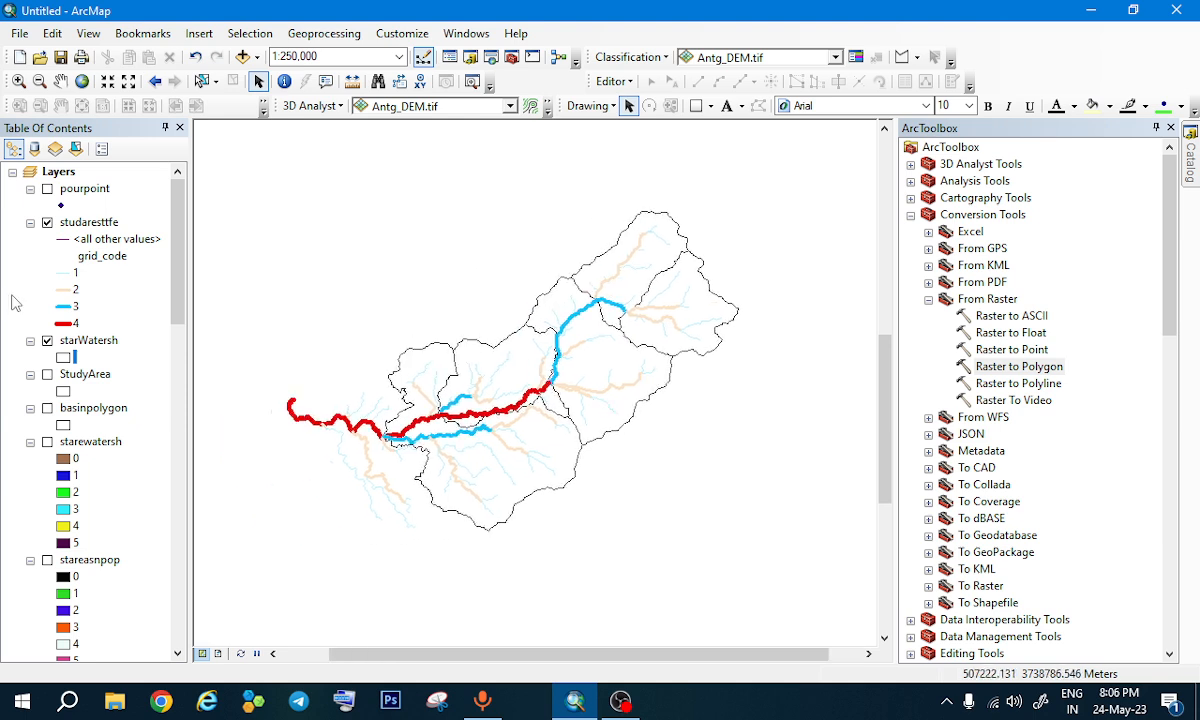
{"action": "left_click", "coordinate": [47, 374]}
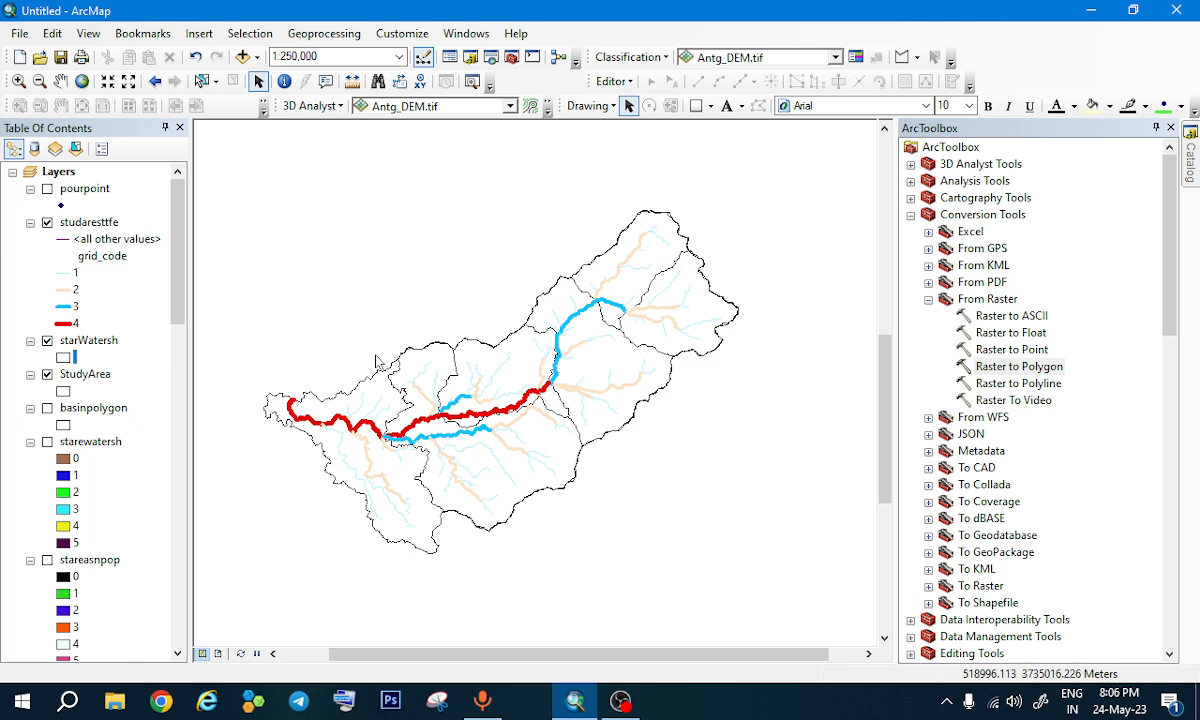